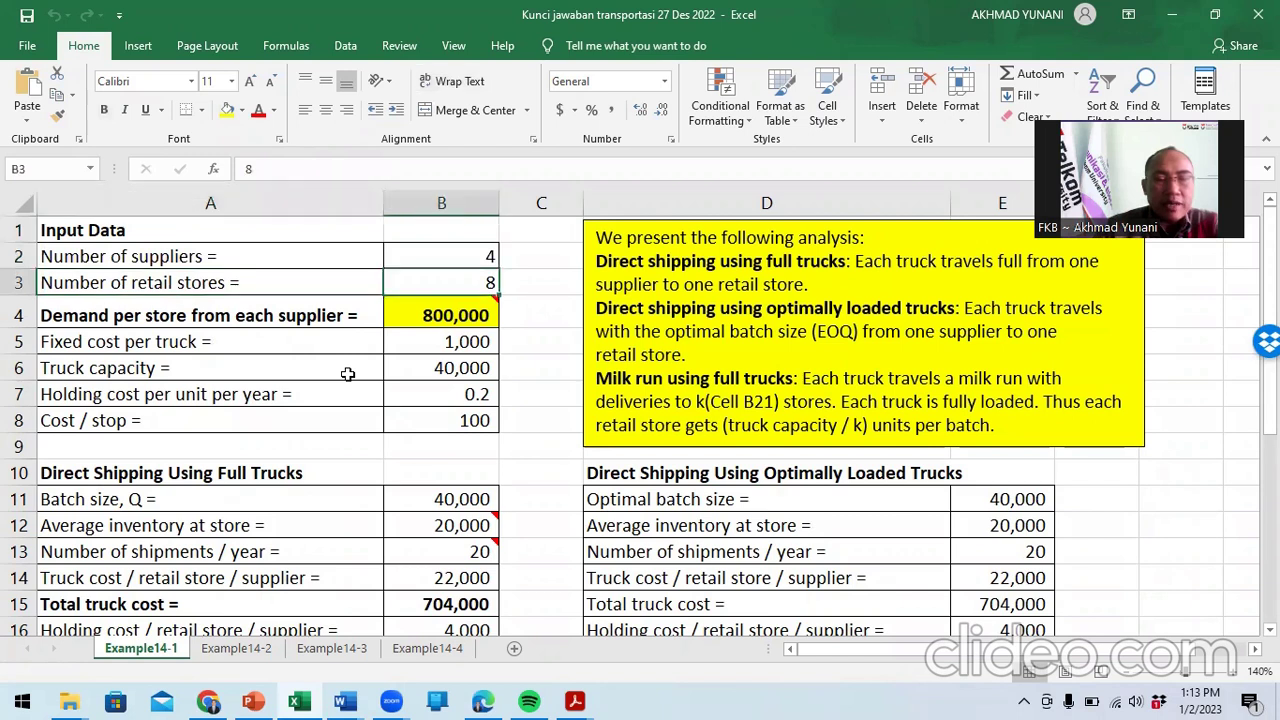
# - Review the input data on the Example14-1 sheet, covering demand per store, fixed truck cost, truck capacity, holding cost and stop cost
pyautogui.press('Left')
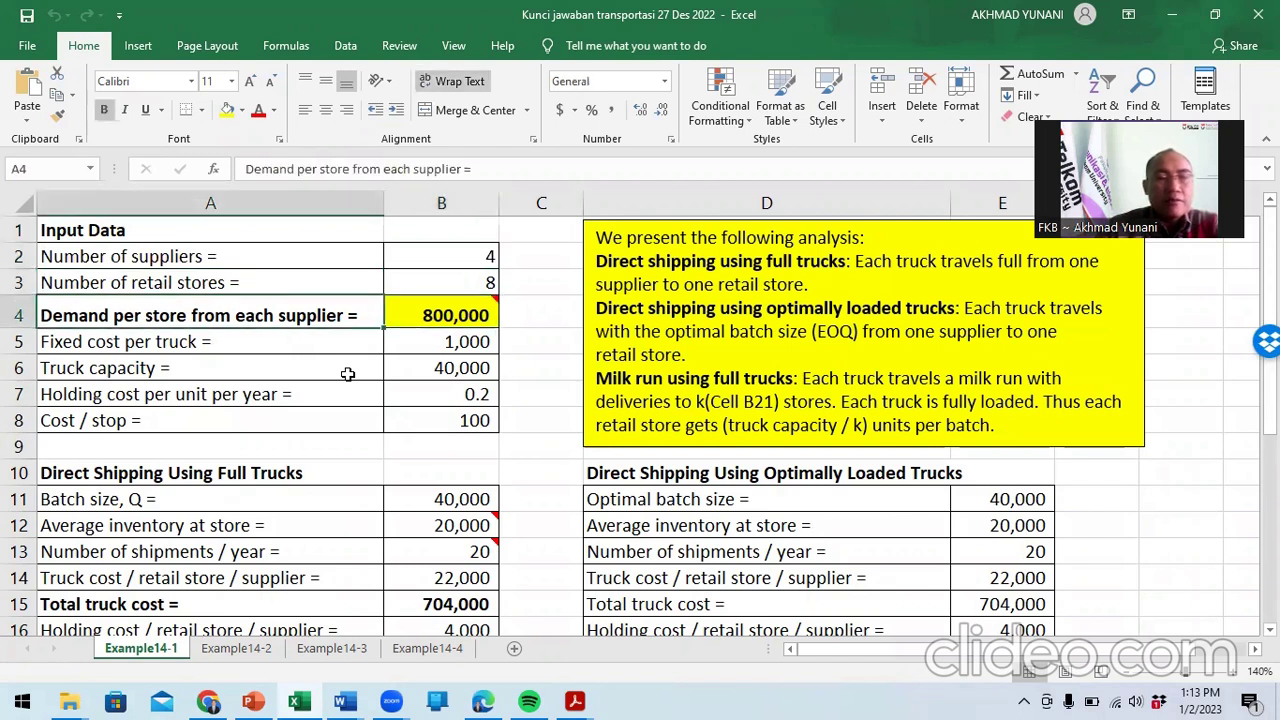
pyautogui.press('Down')
pyautogui.press('Down')
pyautogui.press('Down')
pyautogui.press('Down')
pyautogui.press('Down')
pyautogui.press('Down')
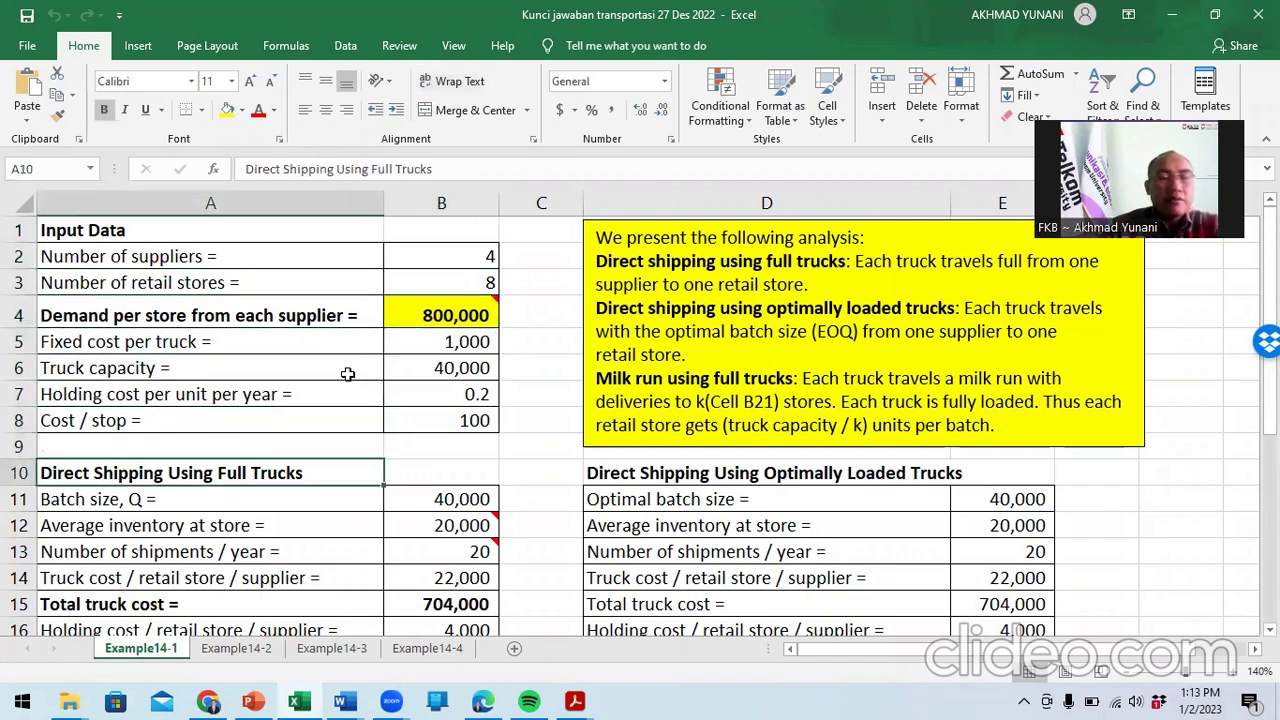
pyautogui.click(333, 311)
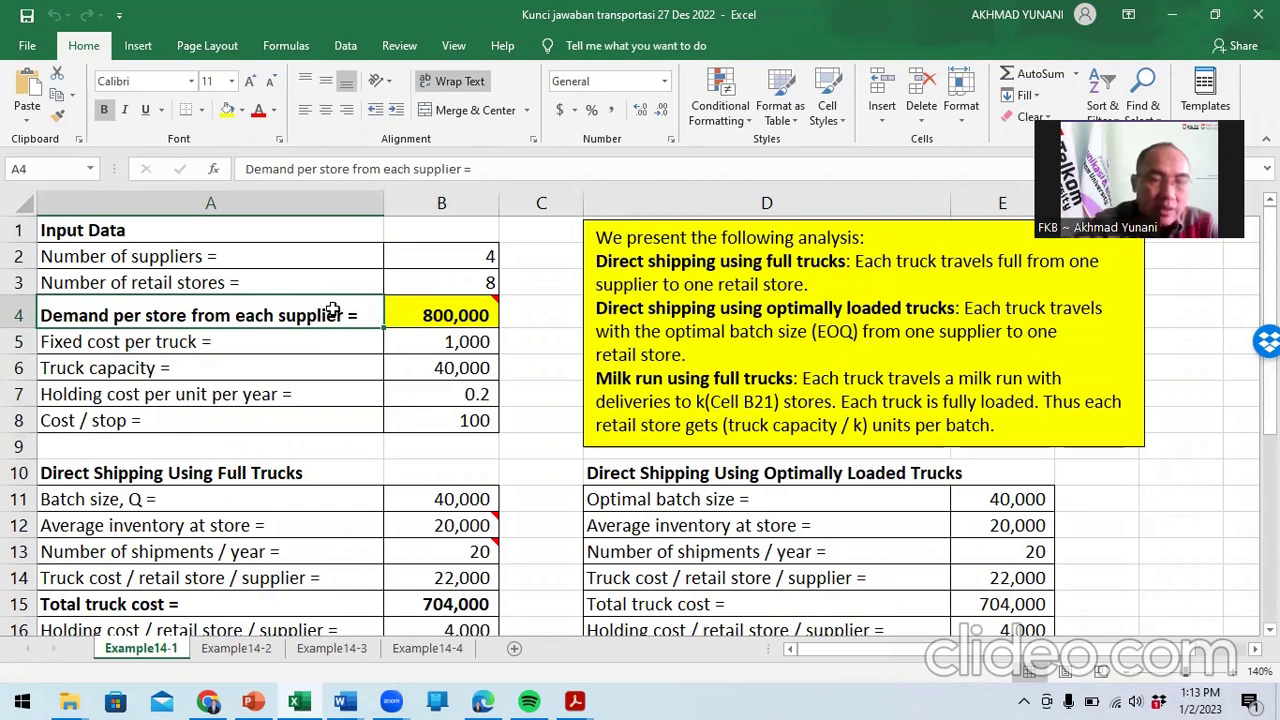
pyautogui.click(408, 319)
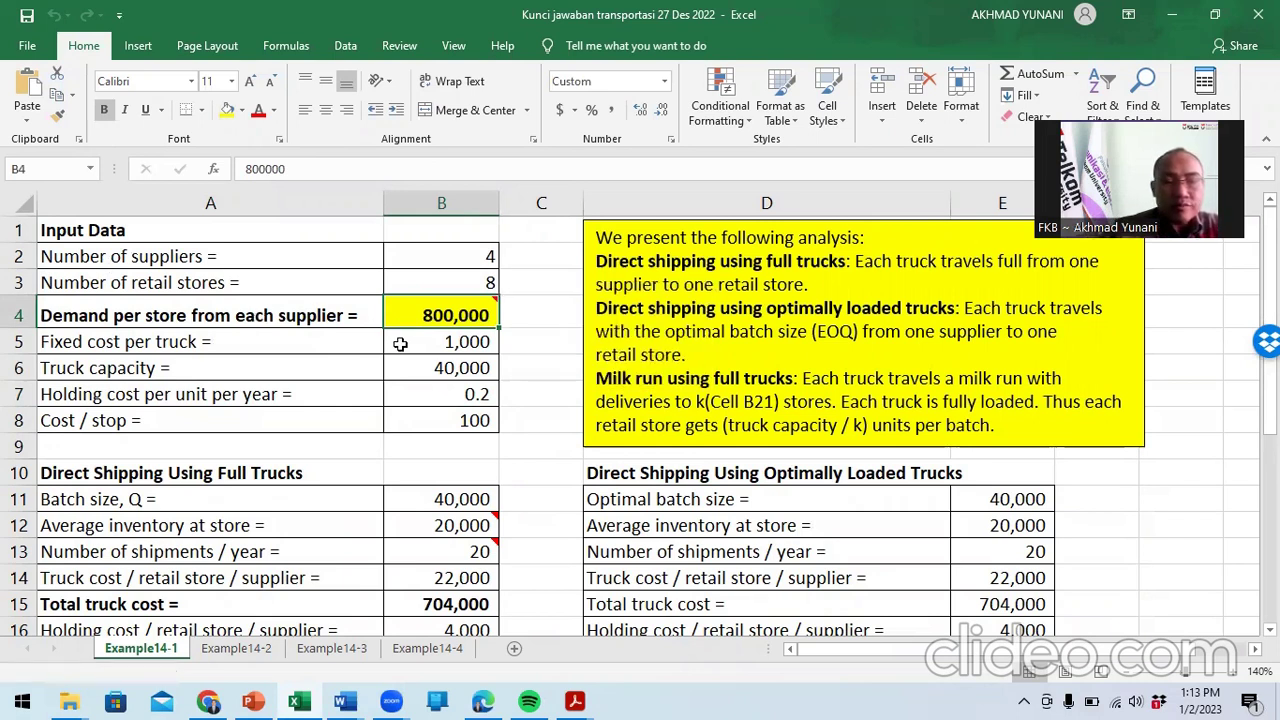
pyautogui.moveTo(395, 344); pyautogui.dragTo(413, 372)
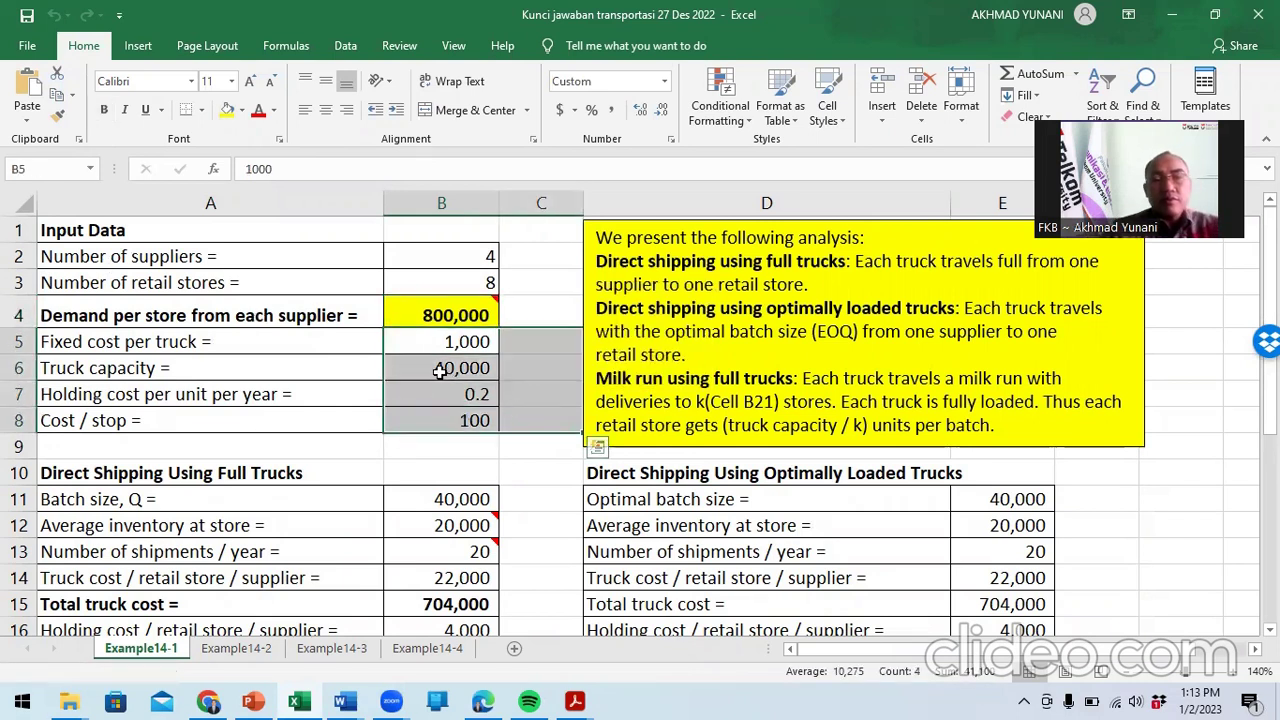
pyautogui.click(440, 371)
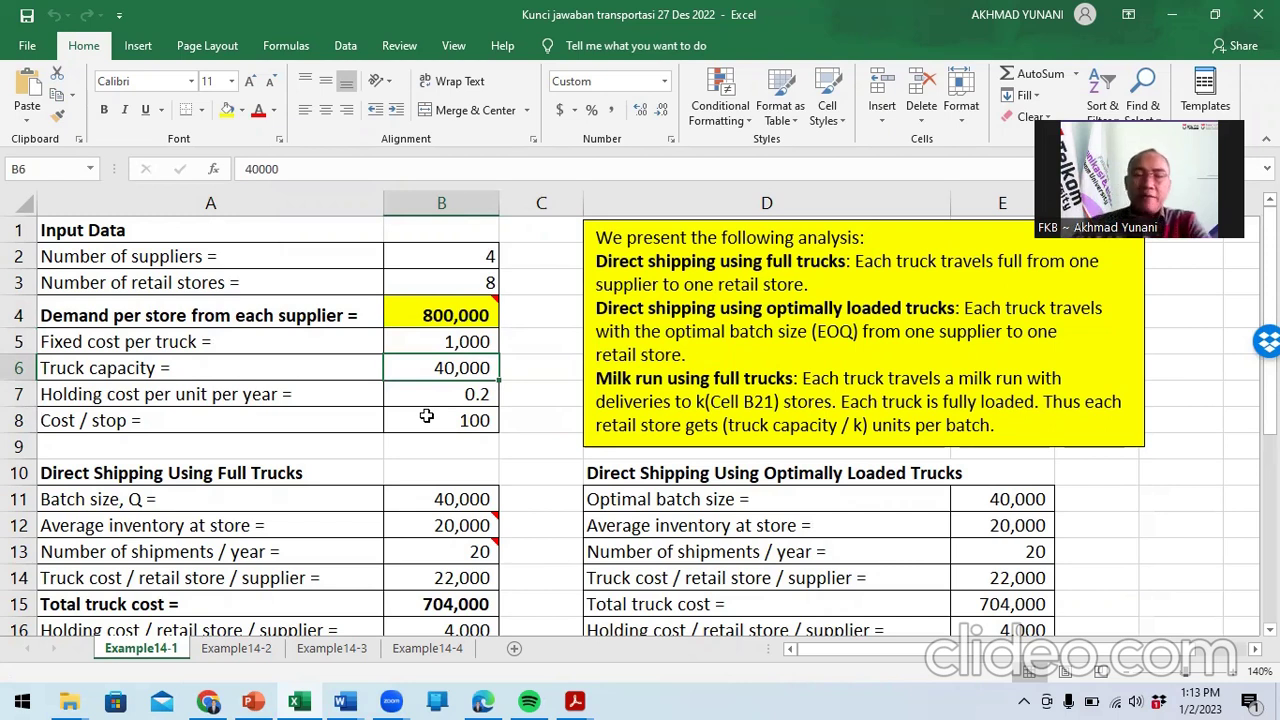
# - Look over the direct shipping results for full trucks against the input data above them
pyautogui.scroll(-1, 371, 455)
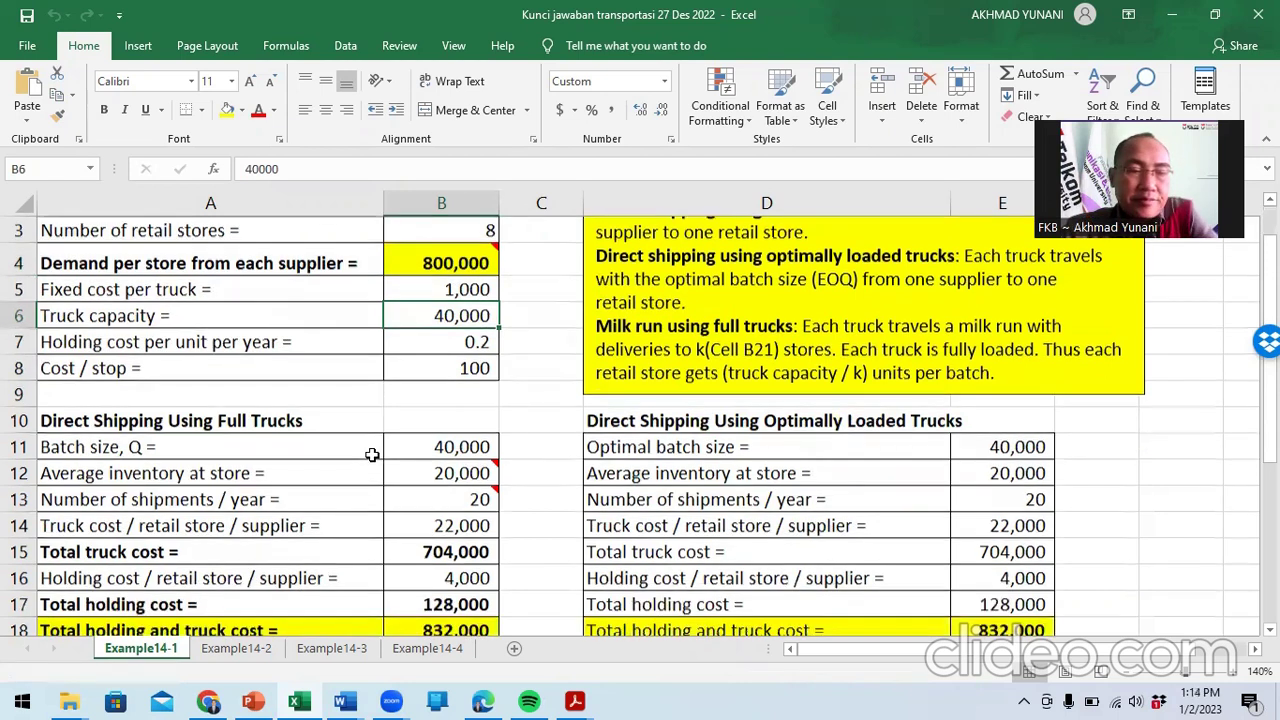
pyautogui.scroll(-1, 371, 455)
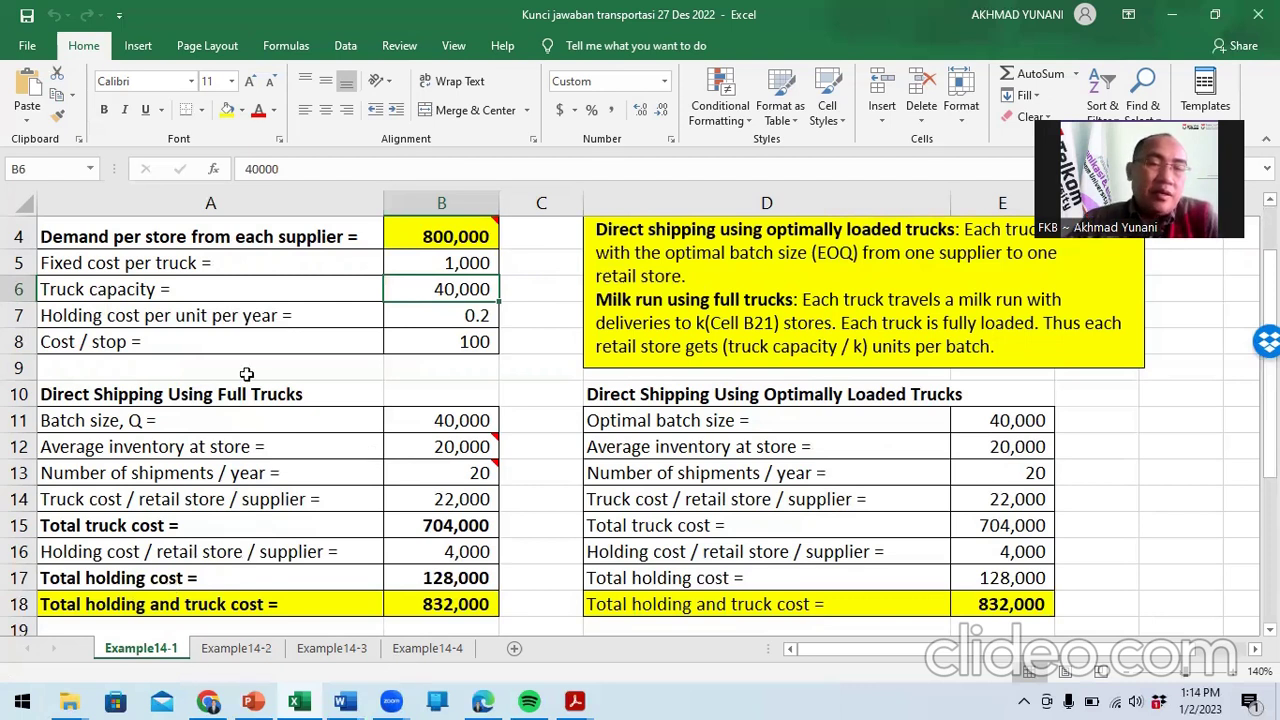
pyautogui.scroll(1, 240, 365)
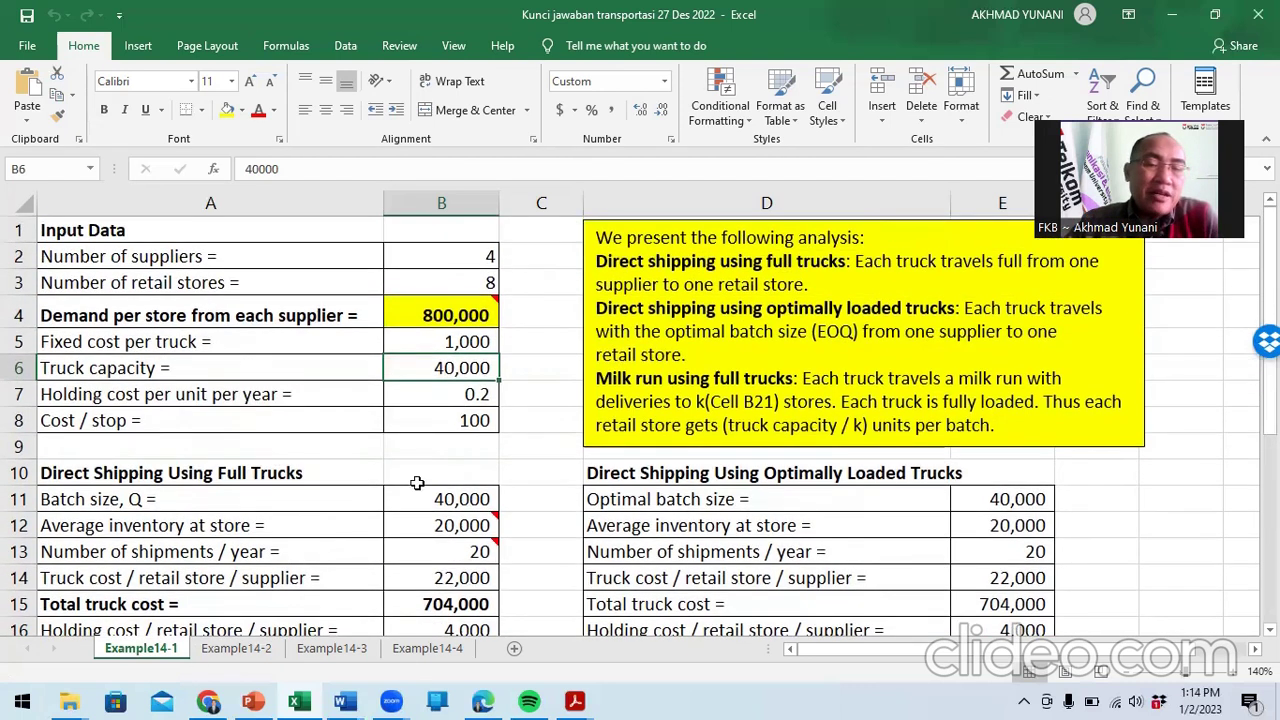
pyautogui.scroll(-3, 405, 525)
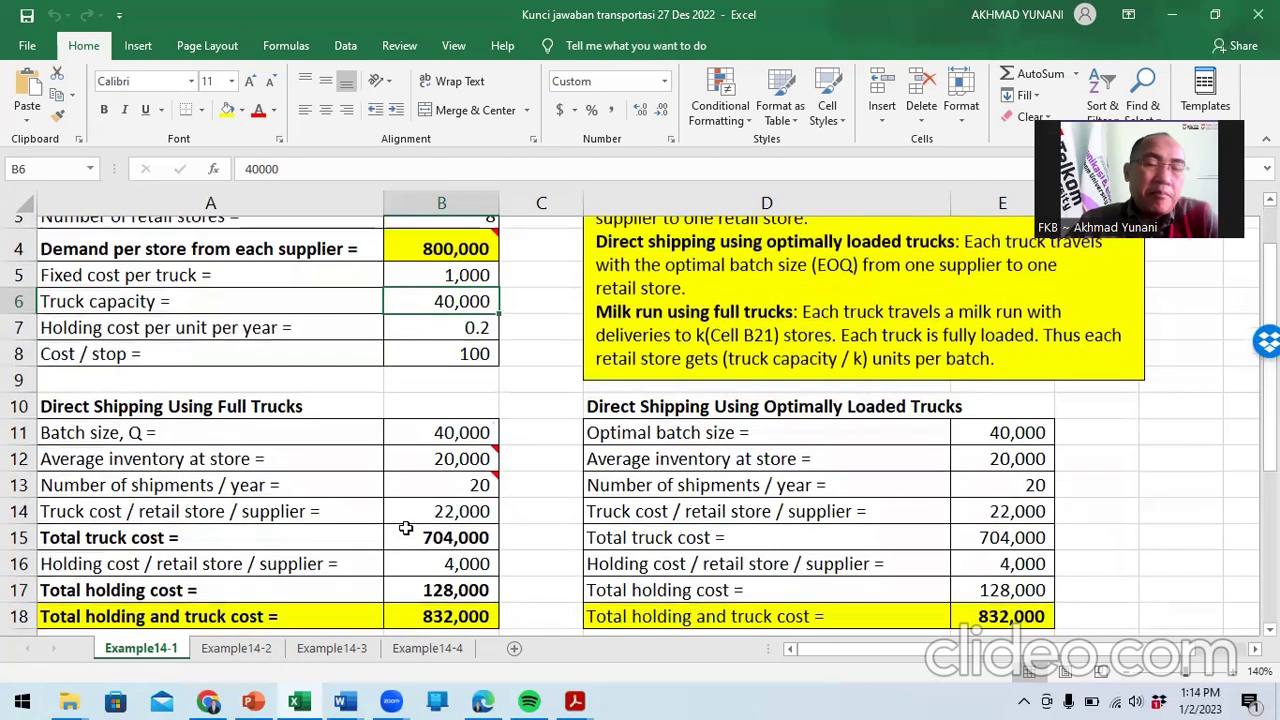
pyautogui.scroll(1, 405, 527)
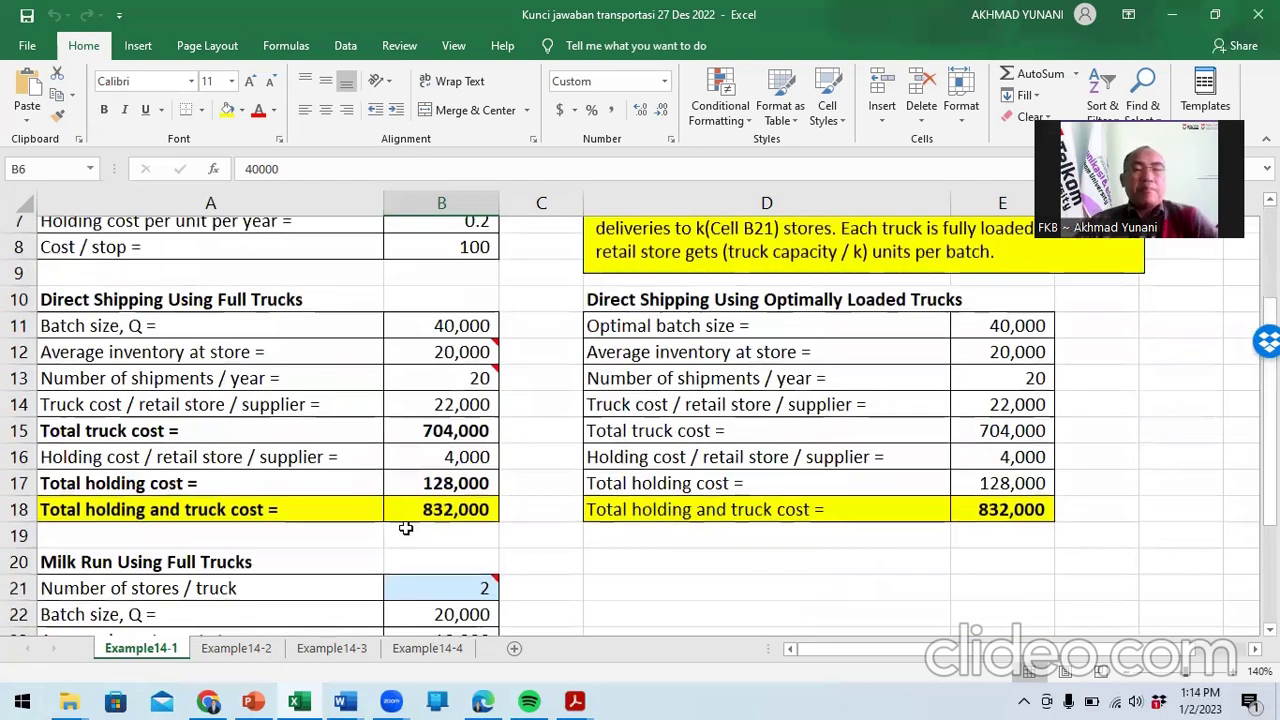
pyautogui.scroll(1, 245, 380)
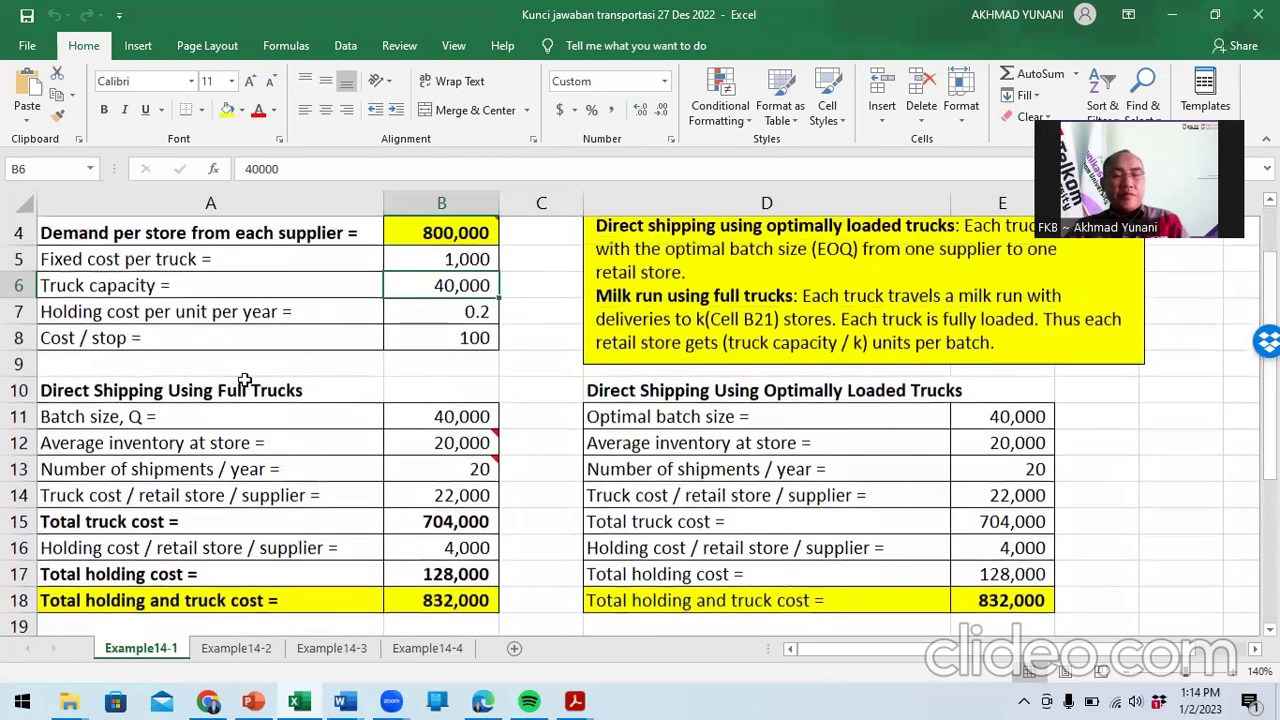
pyautogui.scroll(1, 245, 380)
pyautogui.scroll(1, 245, 380)
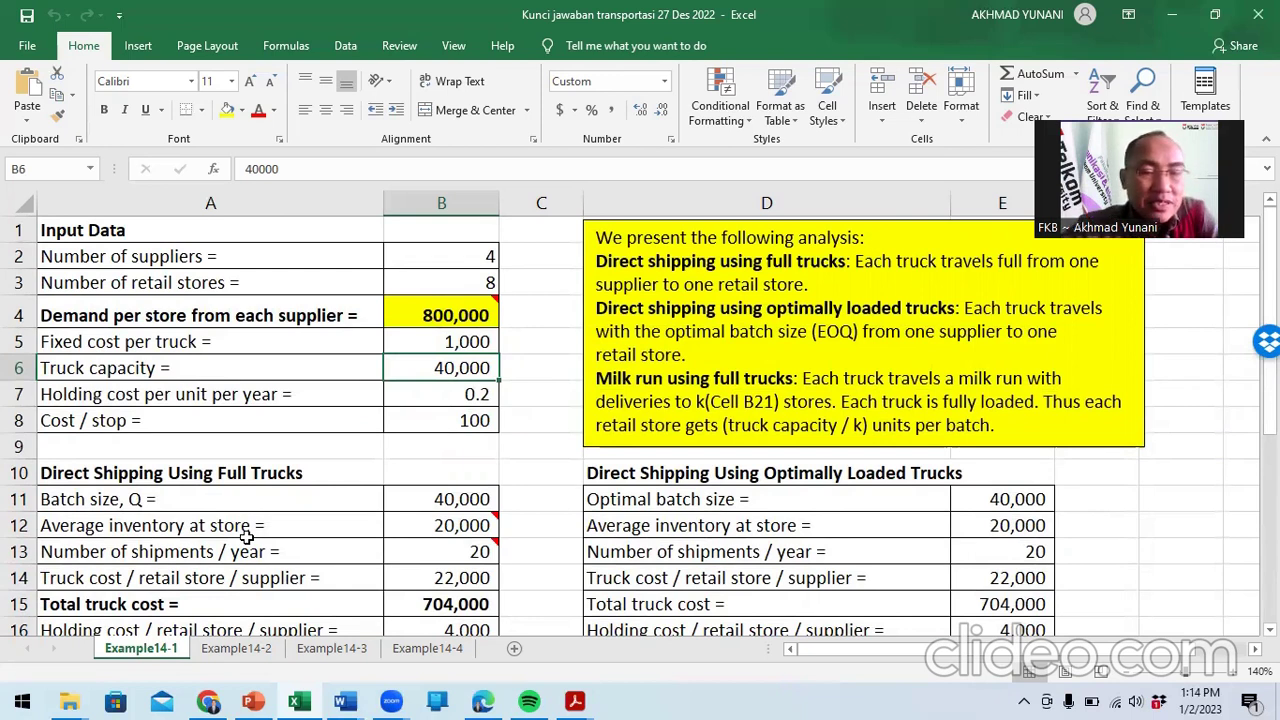
# - Inspect the formulas behind the batch size and total truck cost for direct shipping using full trucks
pyautogui.scroll(-1, 246, 537)
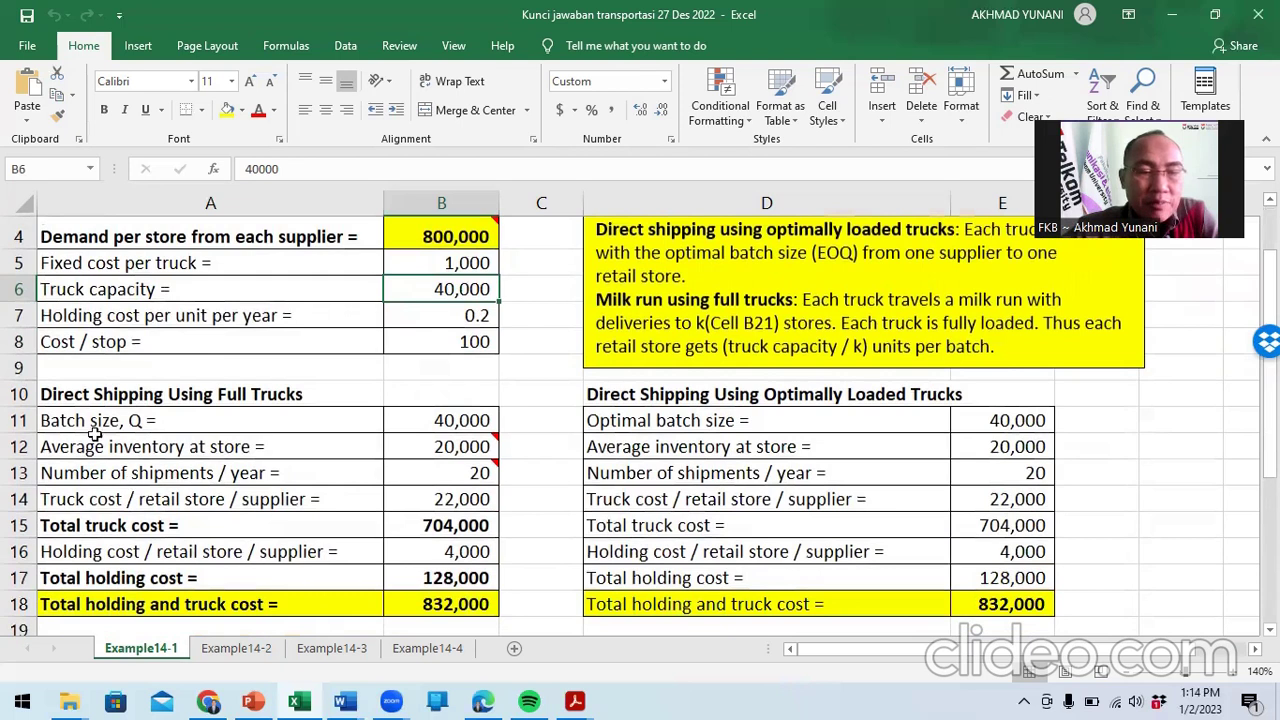
pyautogui.click(95, 426)
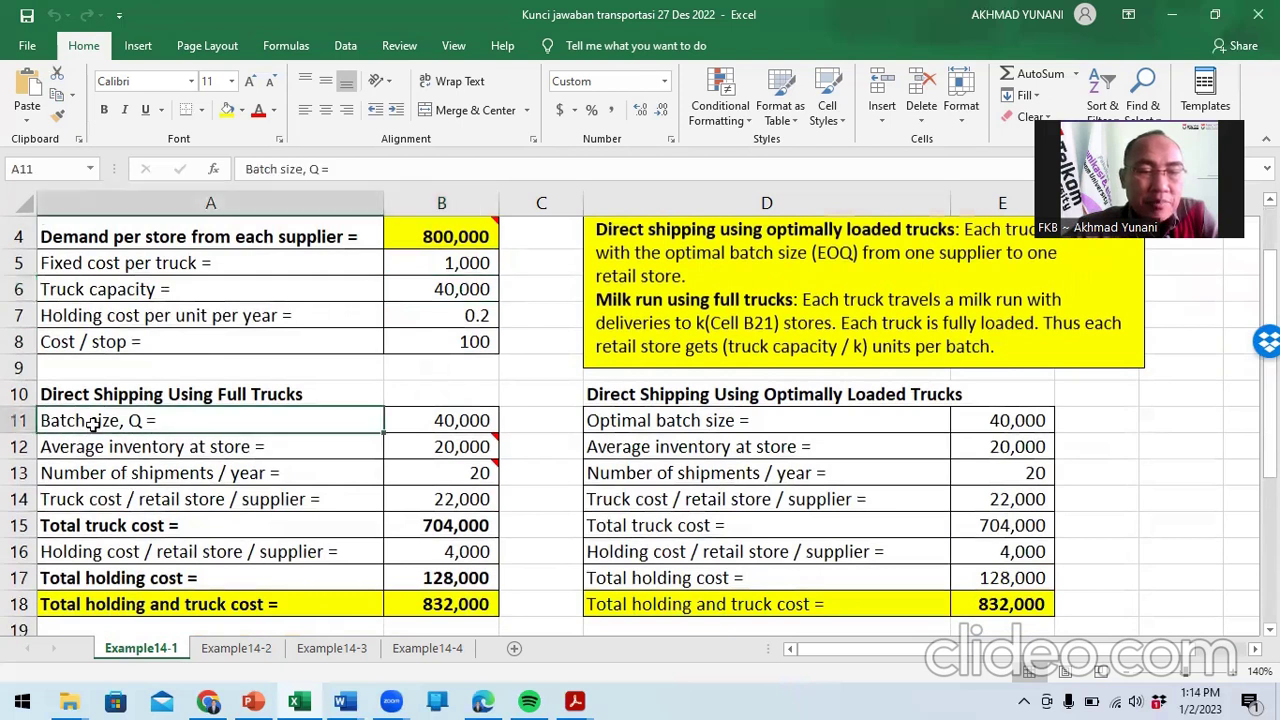
pyautogui.click(438, 421)
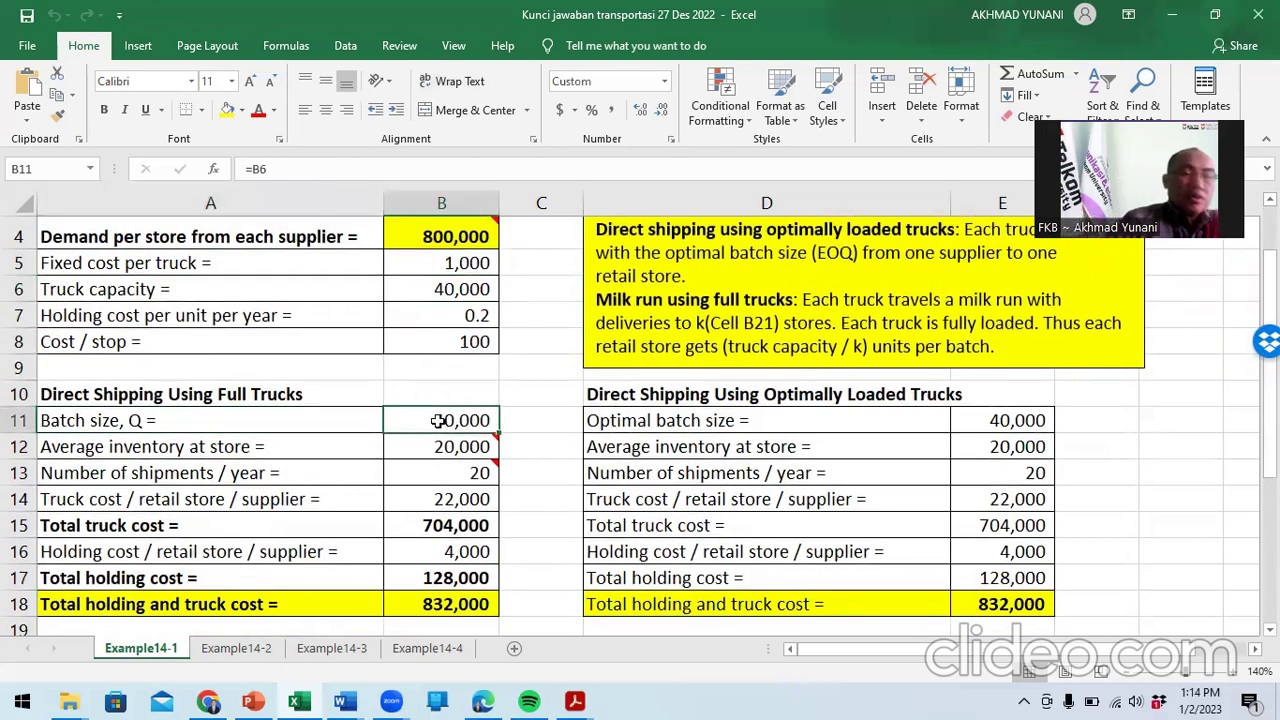
pyautogui.moveTo(472, 440)
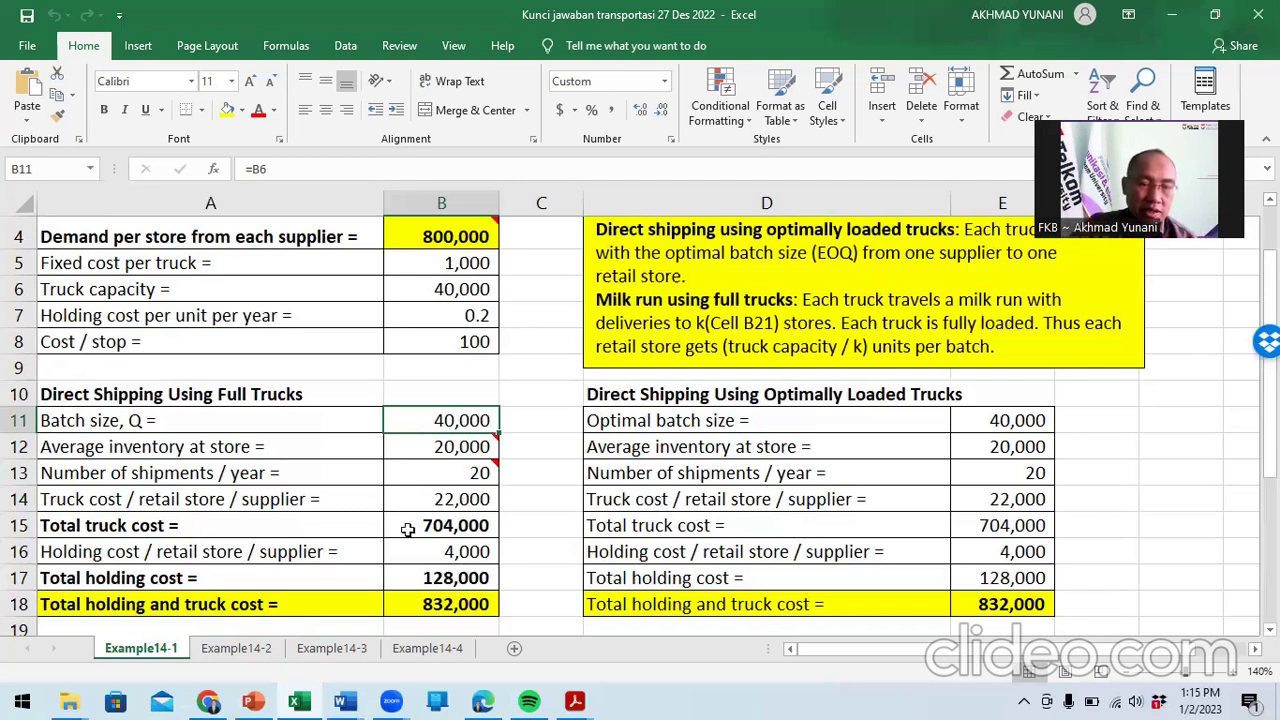
pyautogui.click(453, 527)
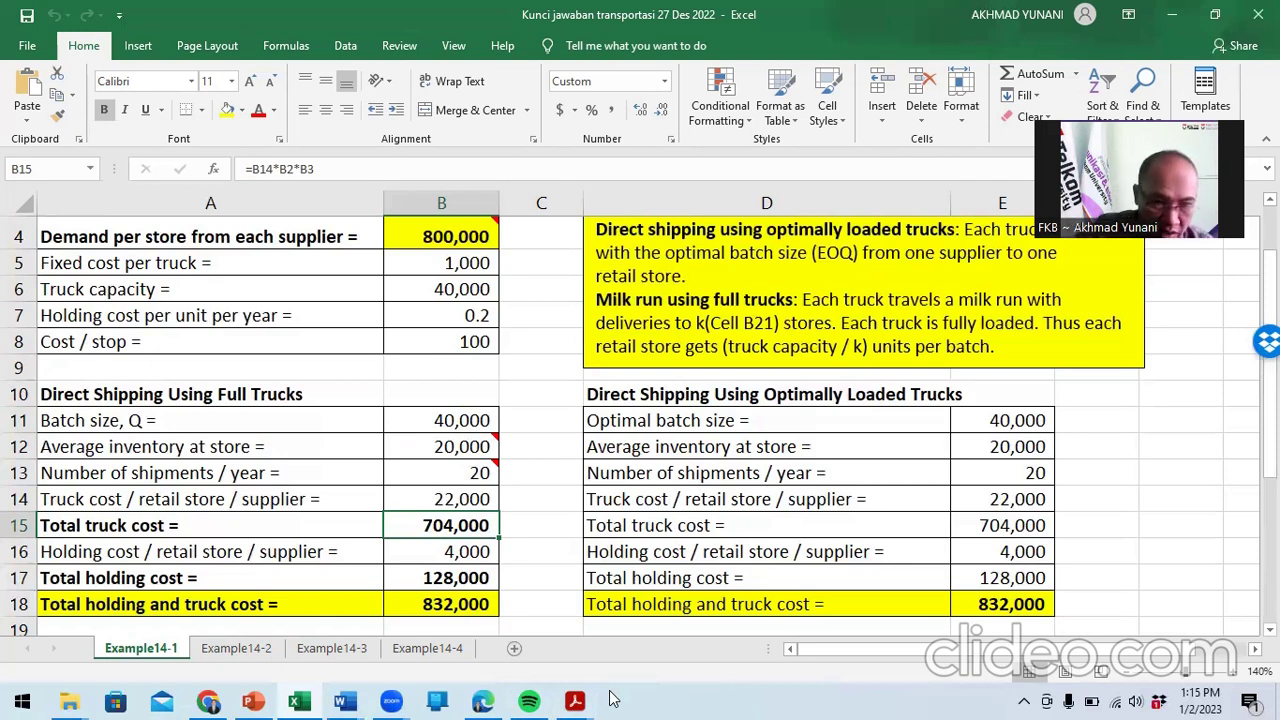
# - Compare the direct shipping, optimally loaded truck and milk run cost sections with the input data and analysis notes
pyautogui.scroll(1, 500, 517)
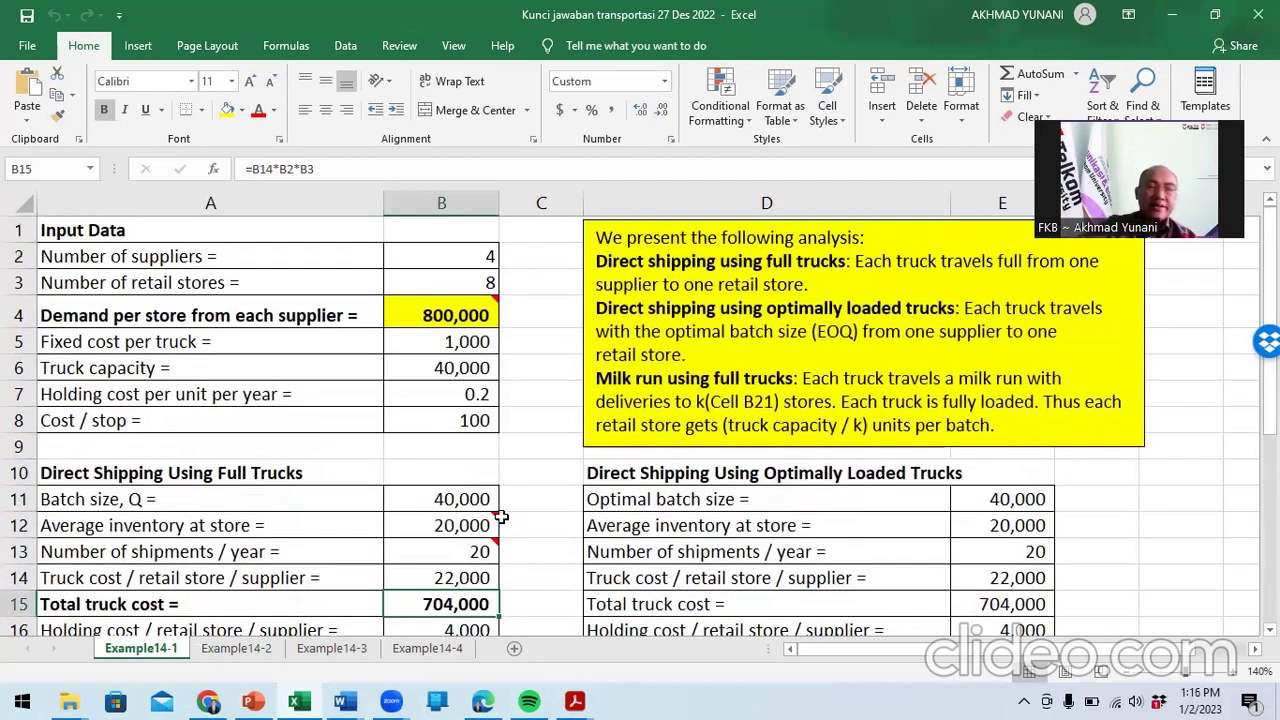
pyautogui.scroll(-3, 500, 517)
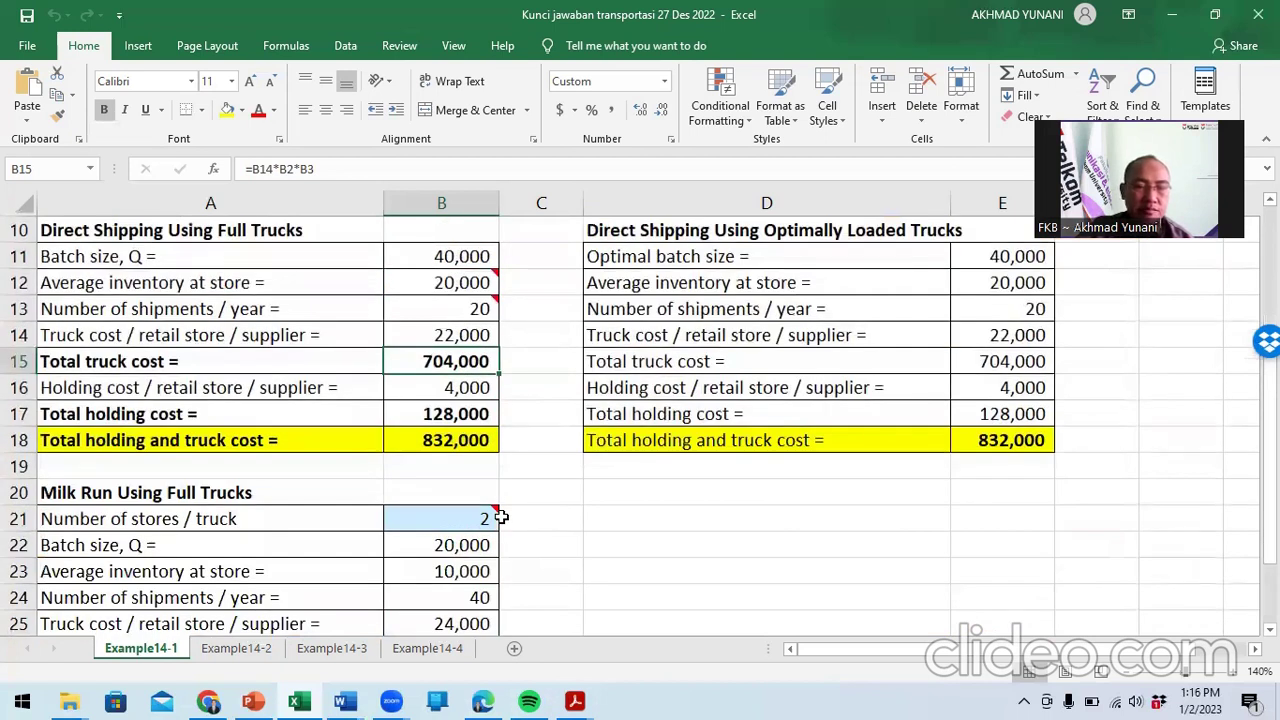
pyautogui.scroll(2, 500, 517)
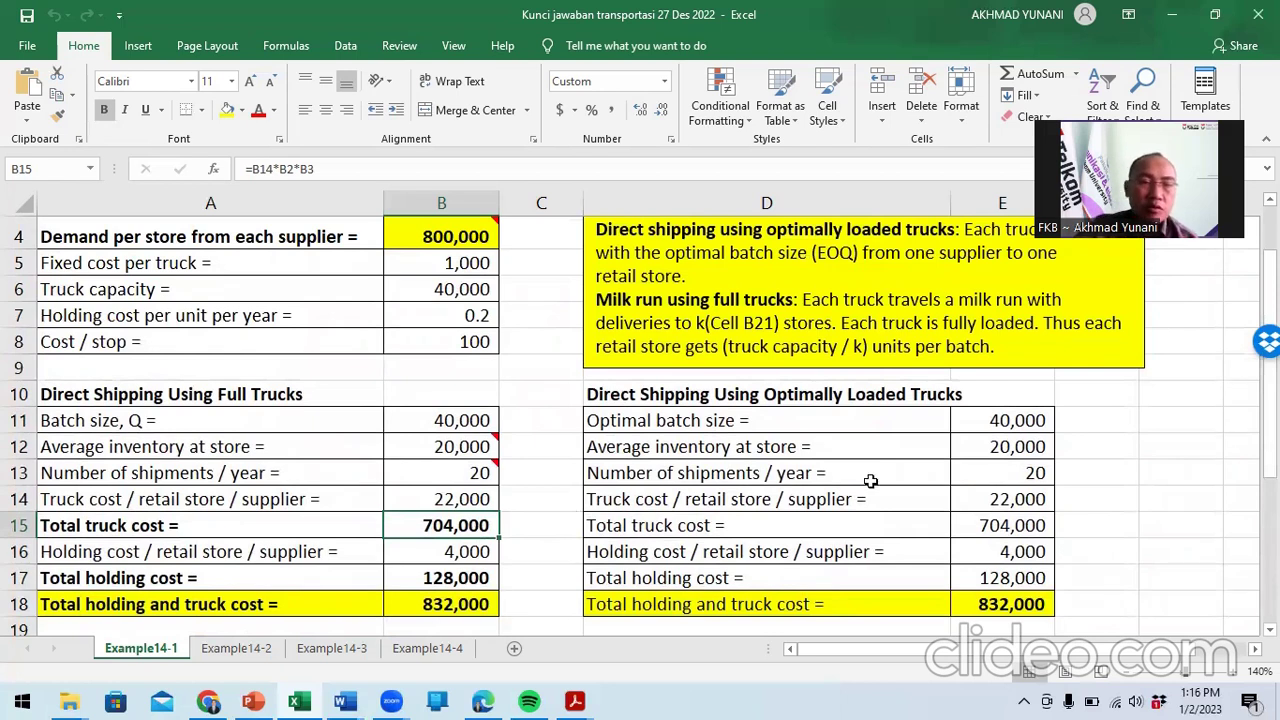
pyautogui.scroll(1, 870, 481)
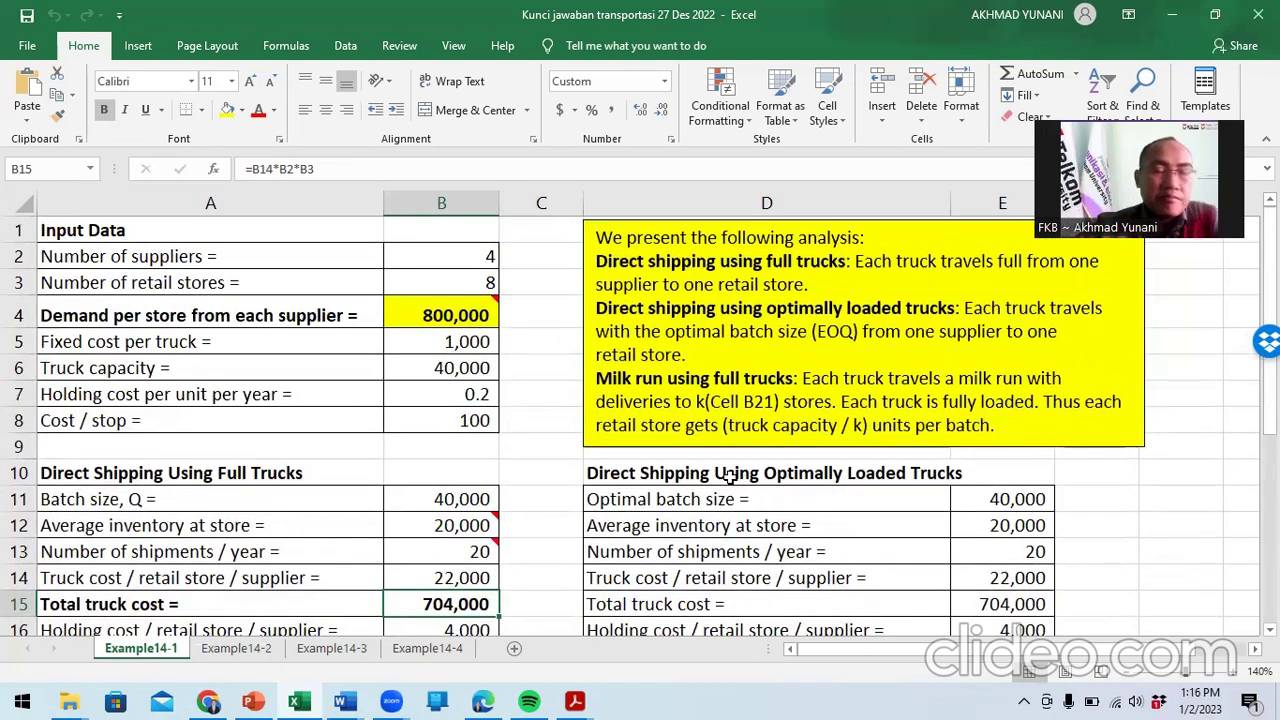
pyautogui.scroll(-5, 725, 479)
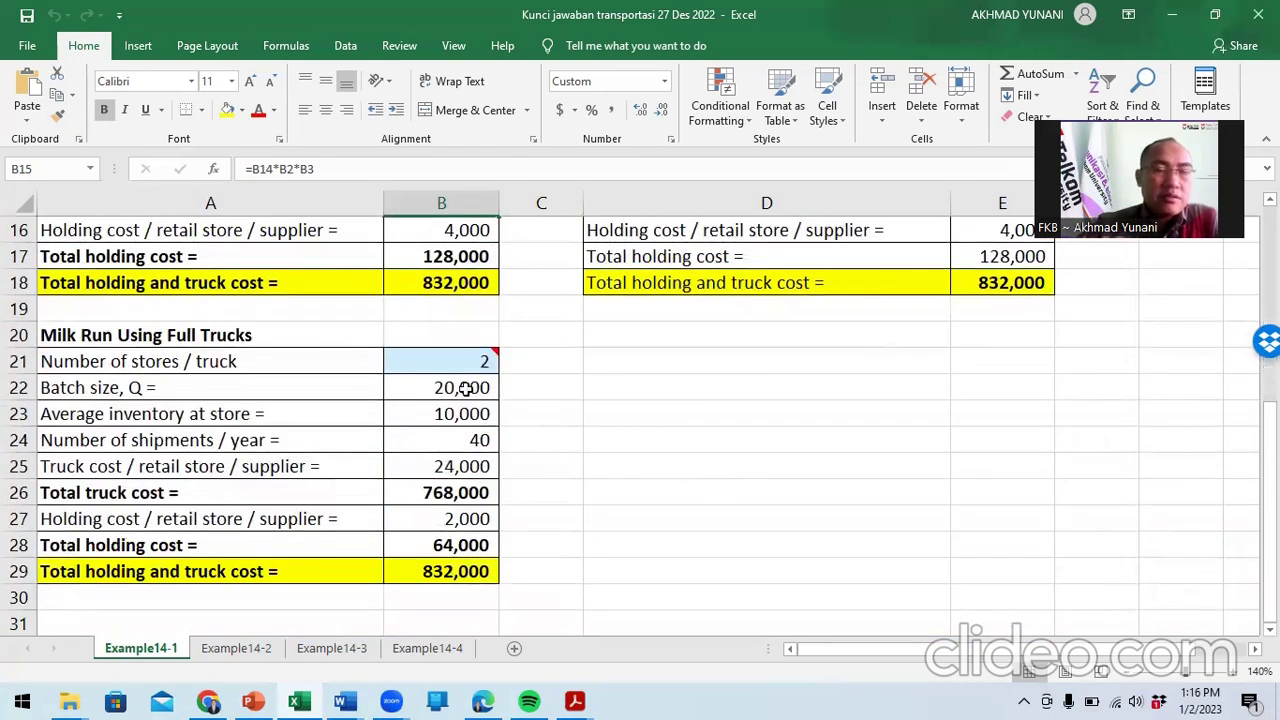
pyautogui.scroll(3, 456, 370)
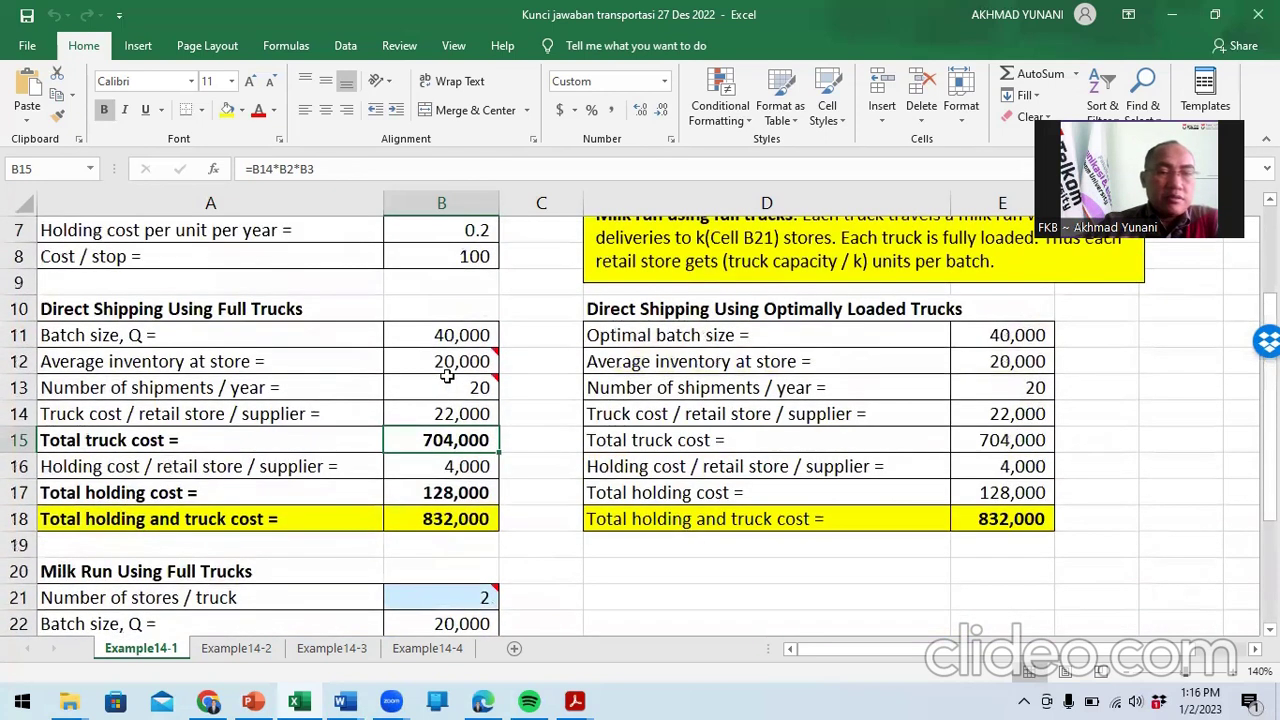
pyautogui.moveTo(463, 416)
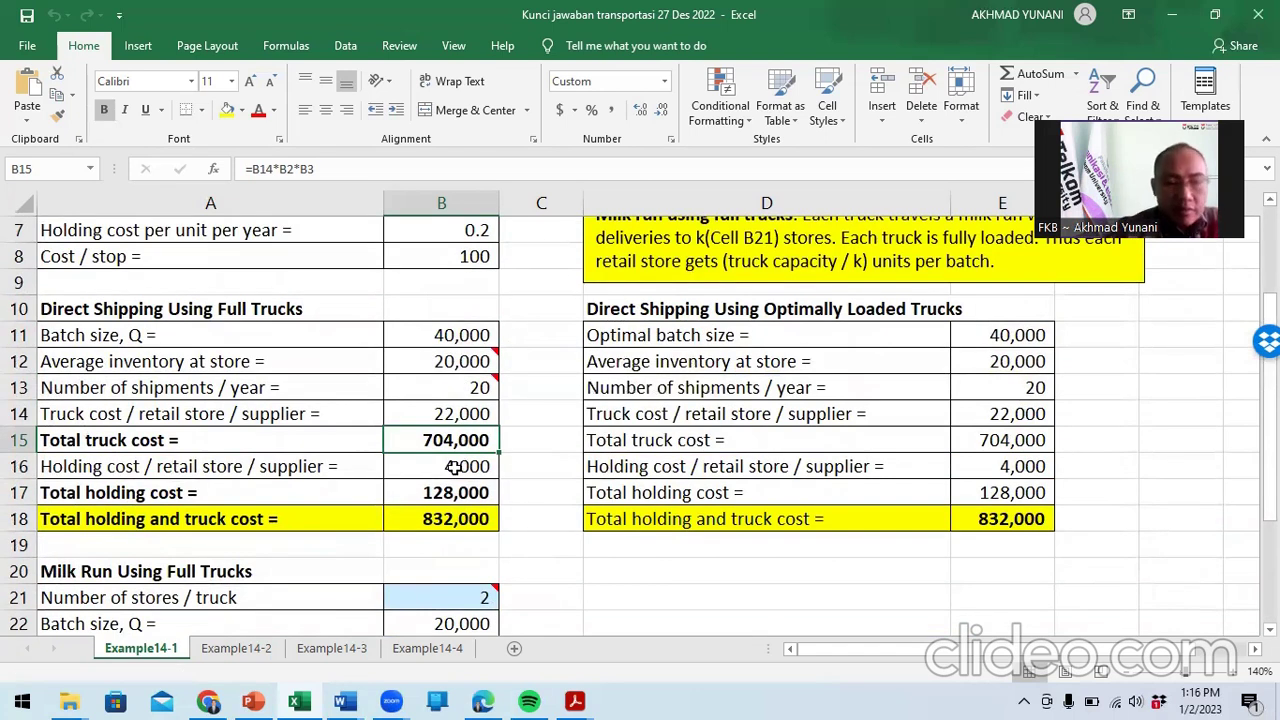
pyautogui.scroll(-1, 454, 467)
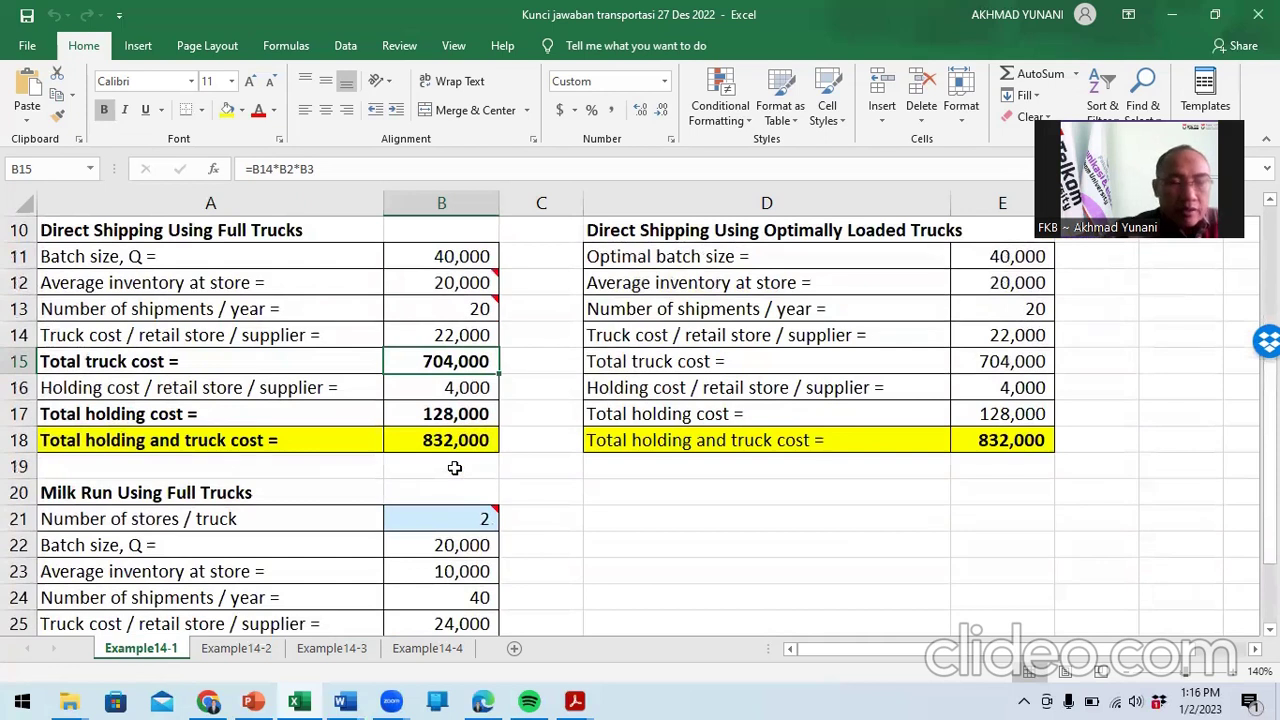
pyautogui.moveTo(483, 288)
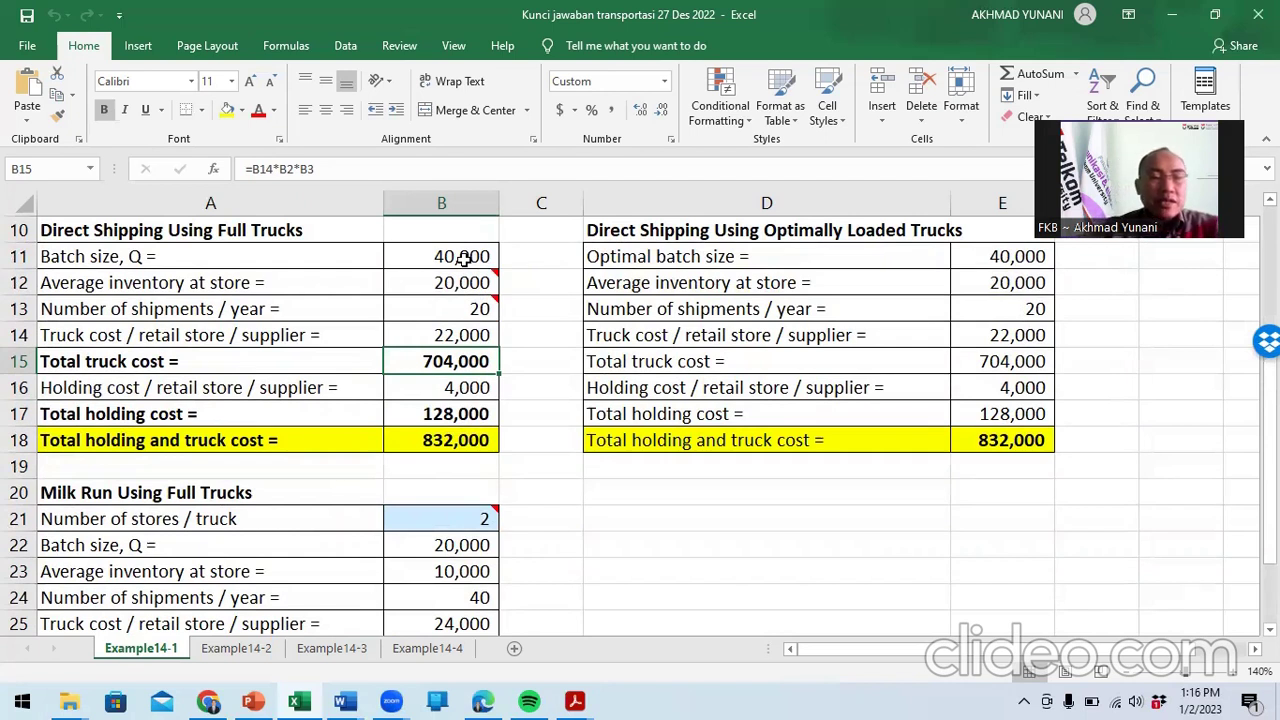
# - Inspect the full-truck formulas for batch size, average inventory, shipments per year and truck cost per retail store, including the shipments comment
pyautogui.click(465, 258)
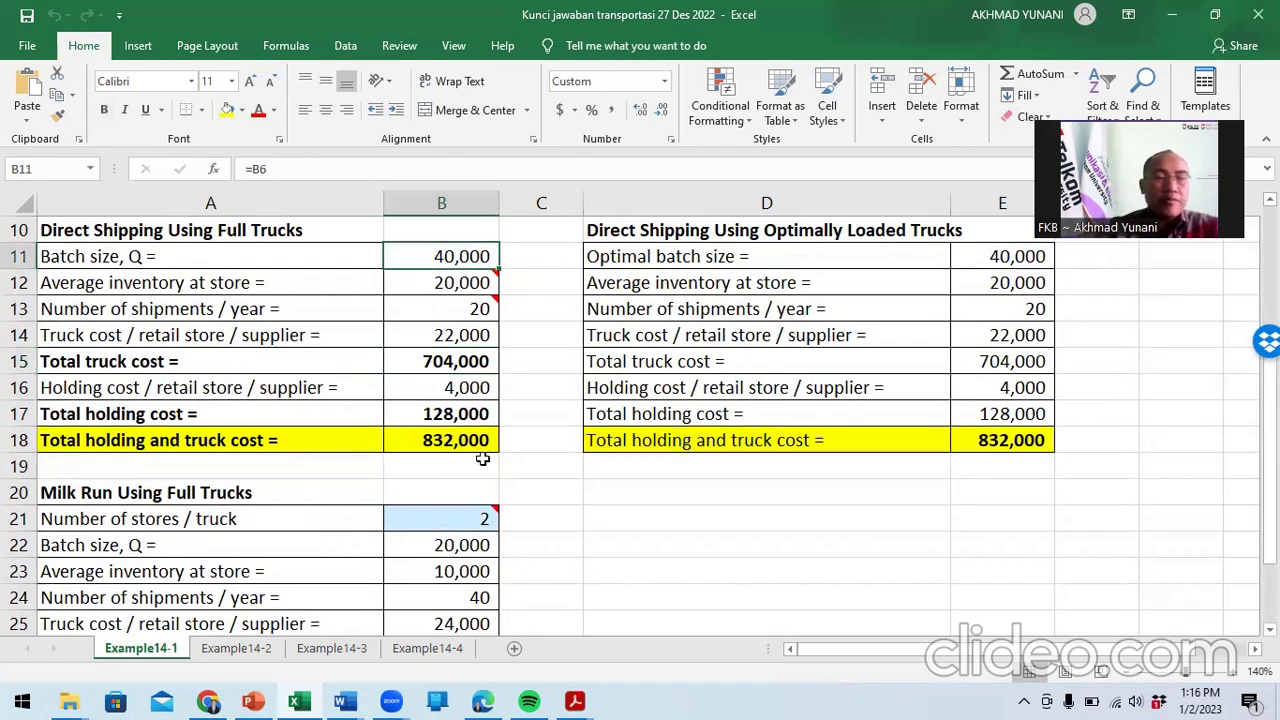
pyautogui.click(437, 281)
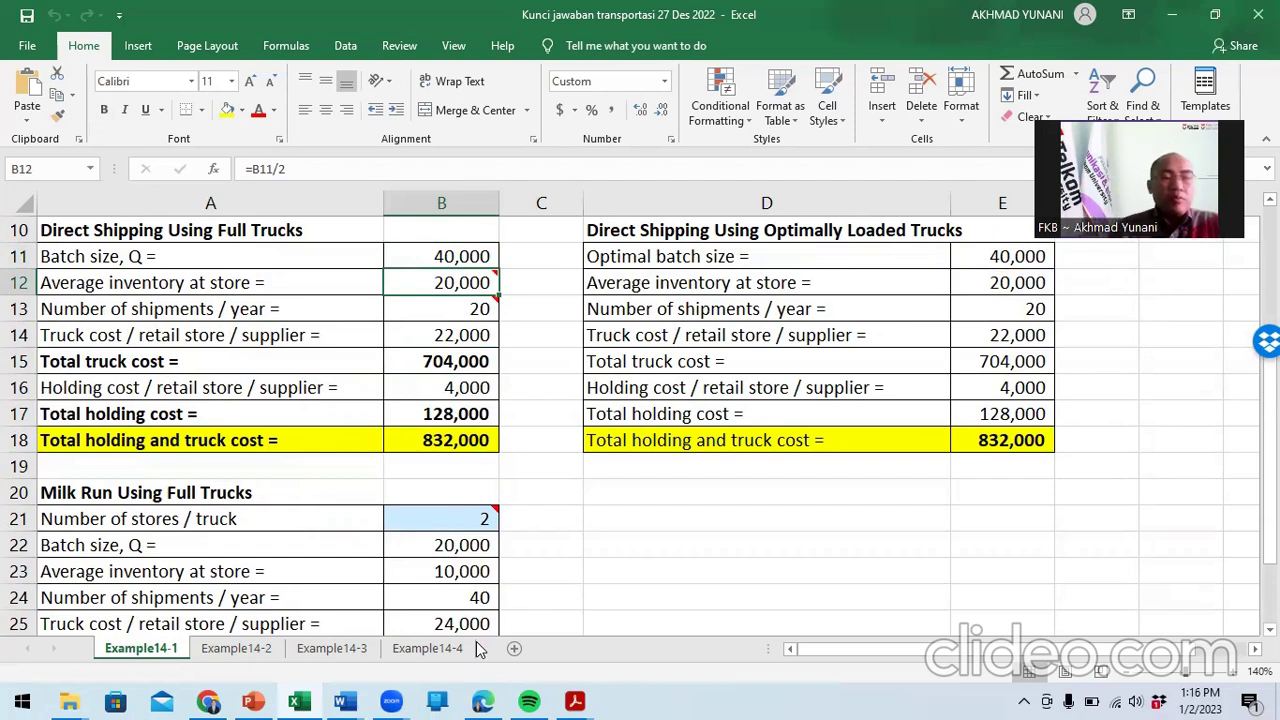
pyautogui.press('Down')
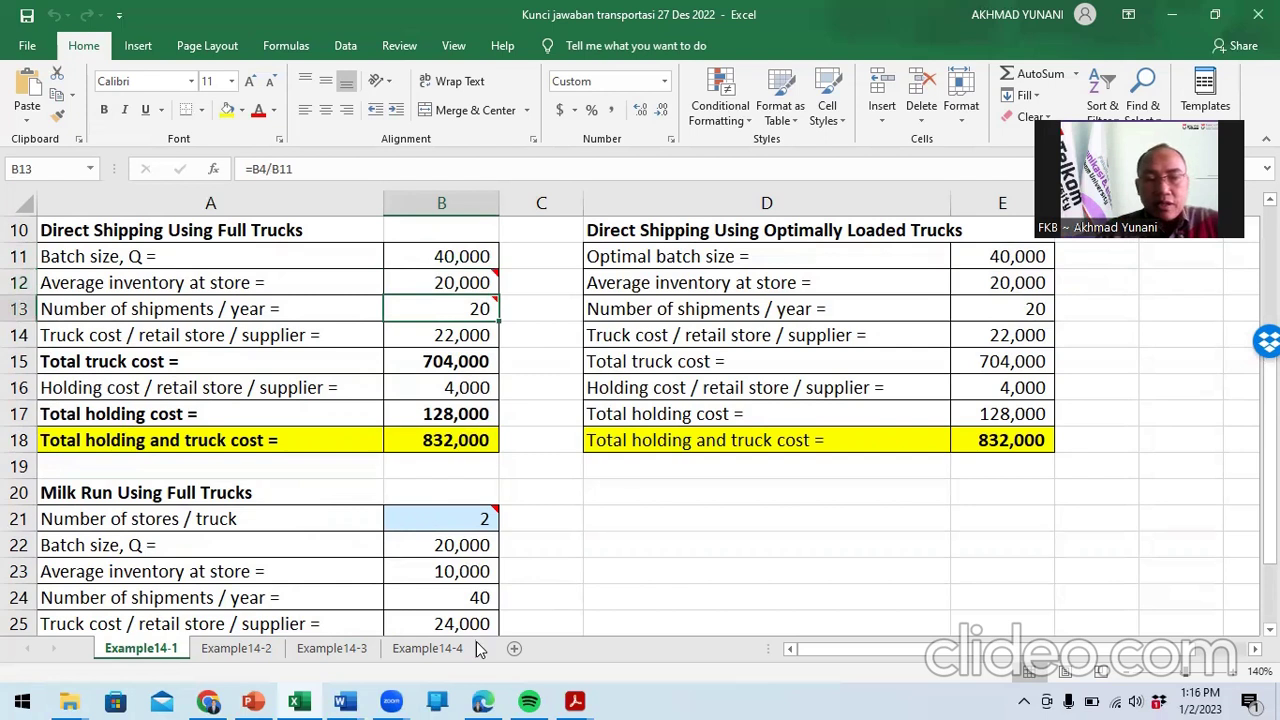
pyautogui.click(373, 335)
pyautogui.click(386, 337)
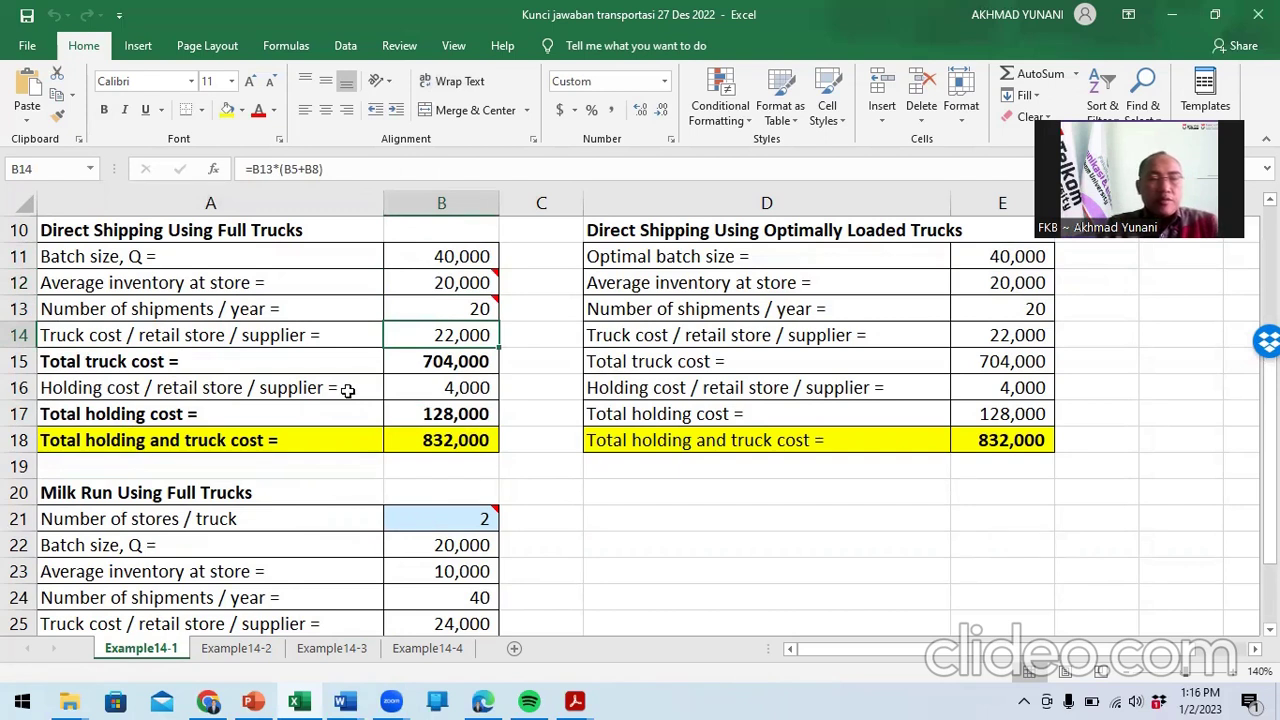
pyautogui.moveTo(462, 312)
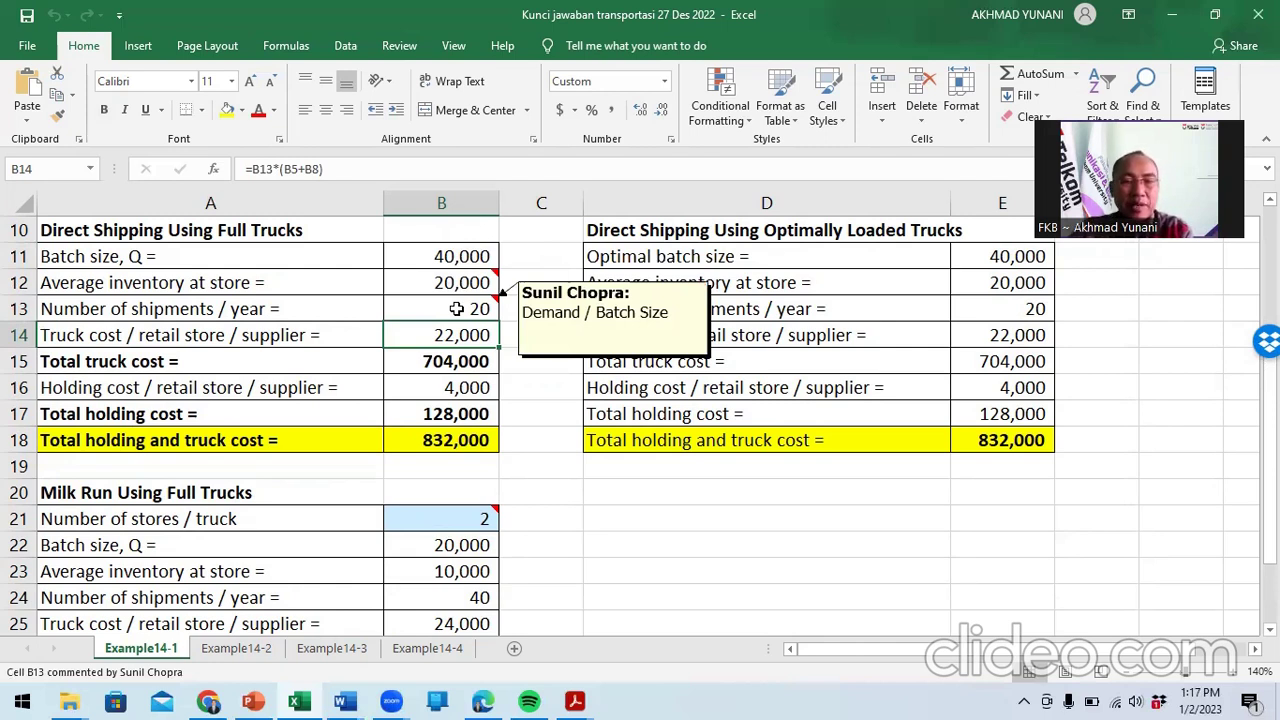
# - Check the demand per store input and read the comment on the milk run's number of stores per truck
pyautogui.scroll(3, 456, 309)
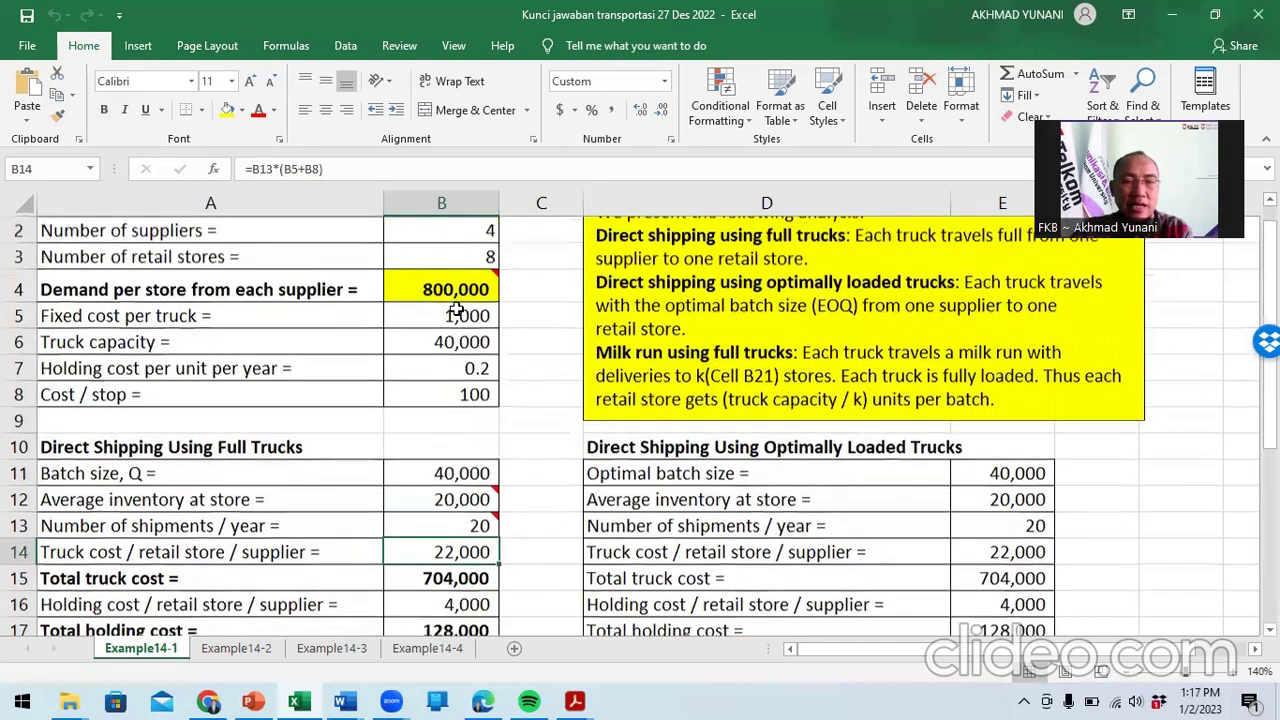
pyautogui.click(456, 309)
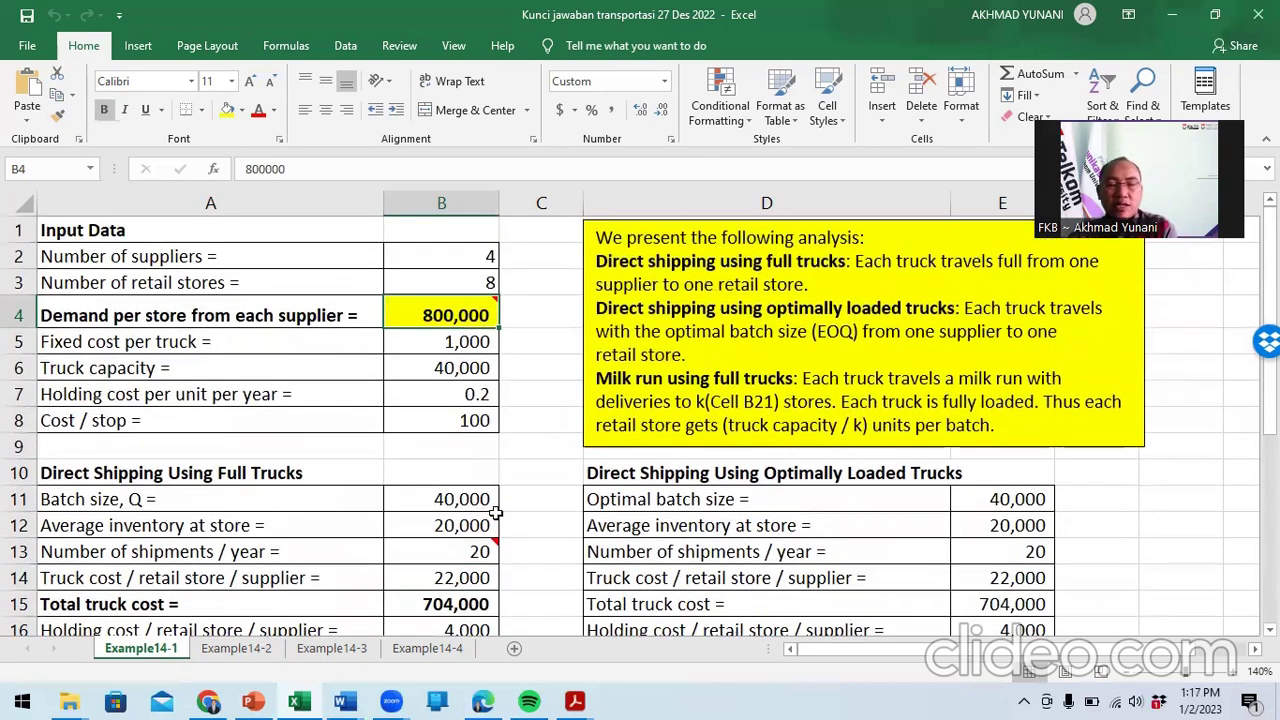
pyautogui.scroll(-3, 490, 512)
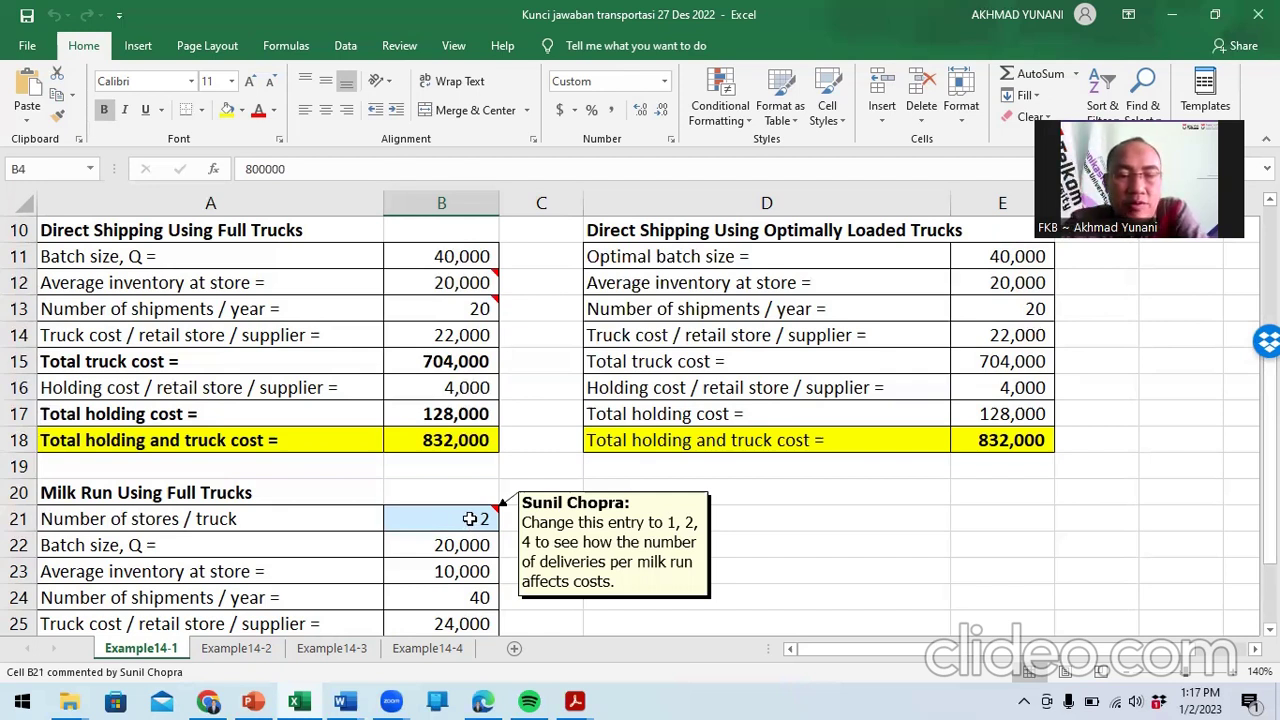
# - Examine the milk run's number of stores per truck, its comment and the batch size alongside the direct shipping figures
pyautogui.click(469, 519)
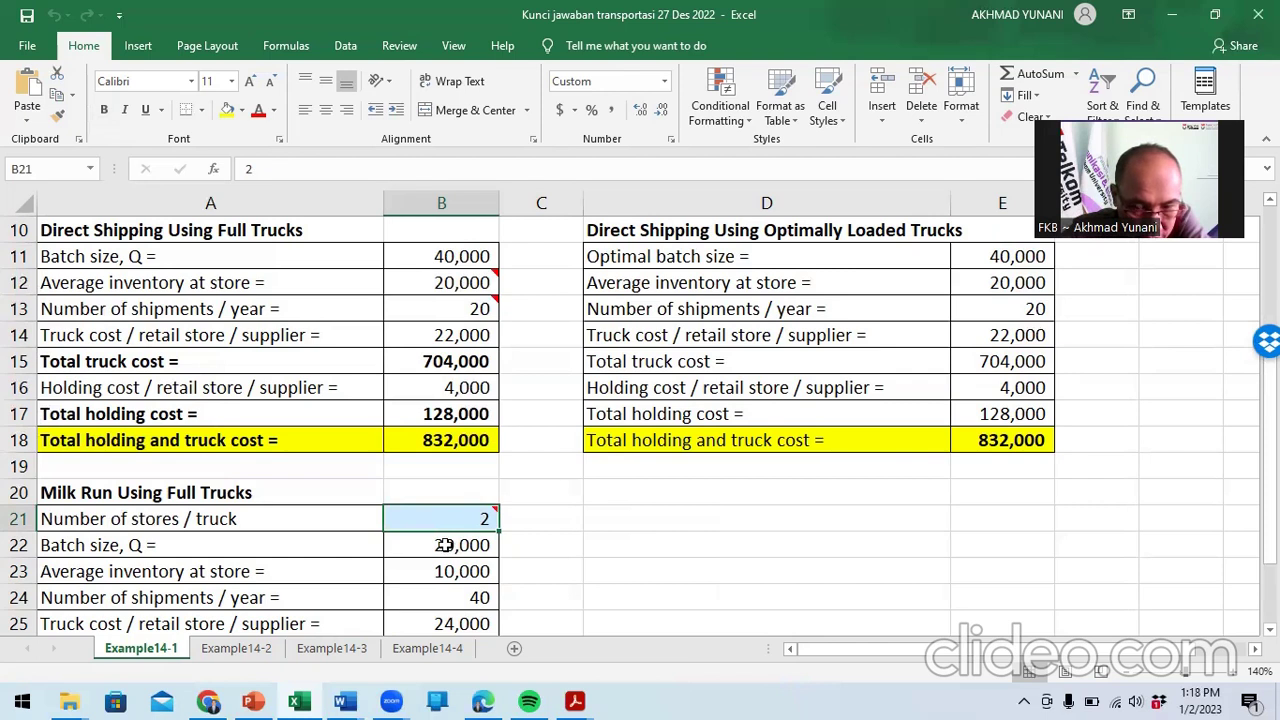
pyautogui.click(447, 543)
pyautogui.click(439, 519)
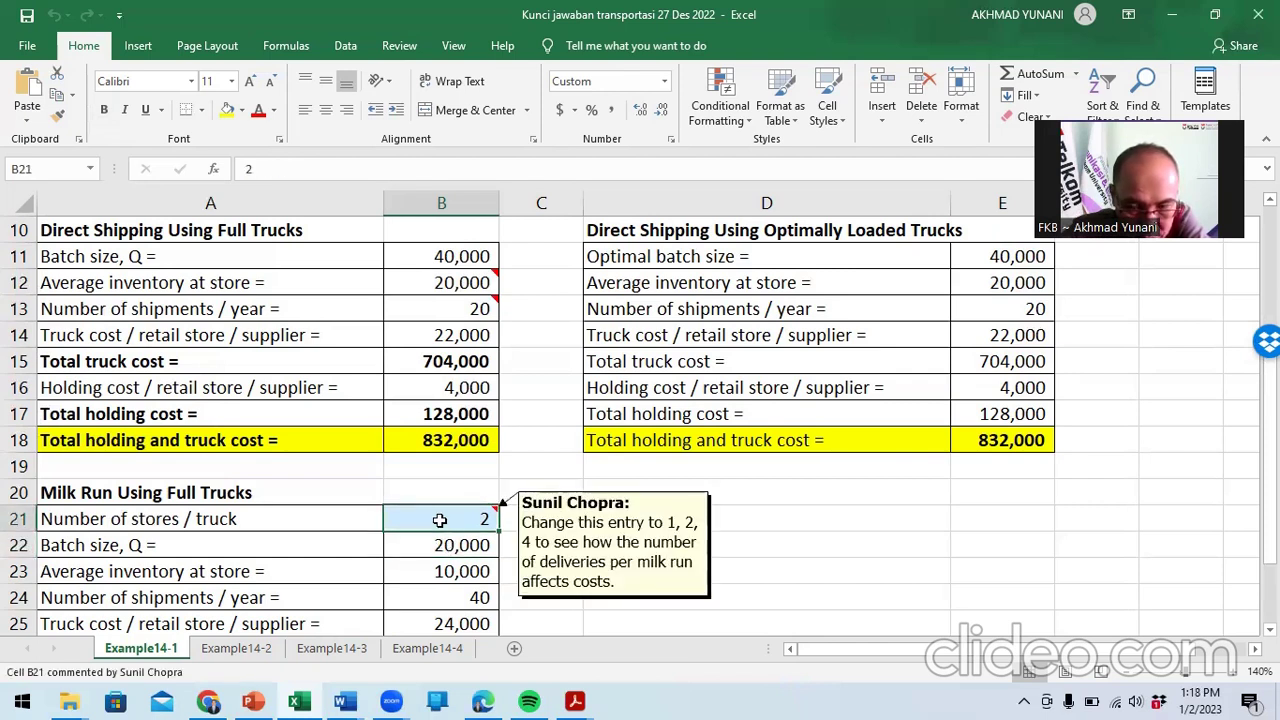
pyautogui.scroll(2, 439, 519)
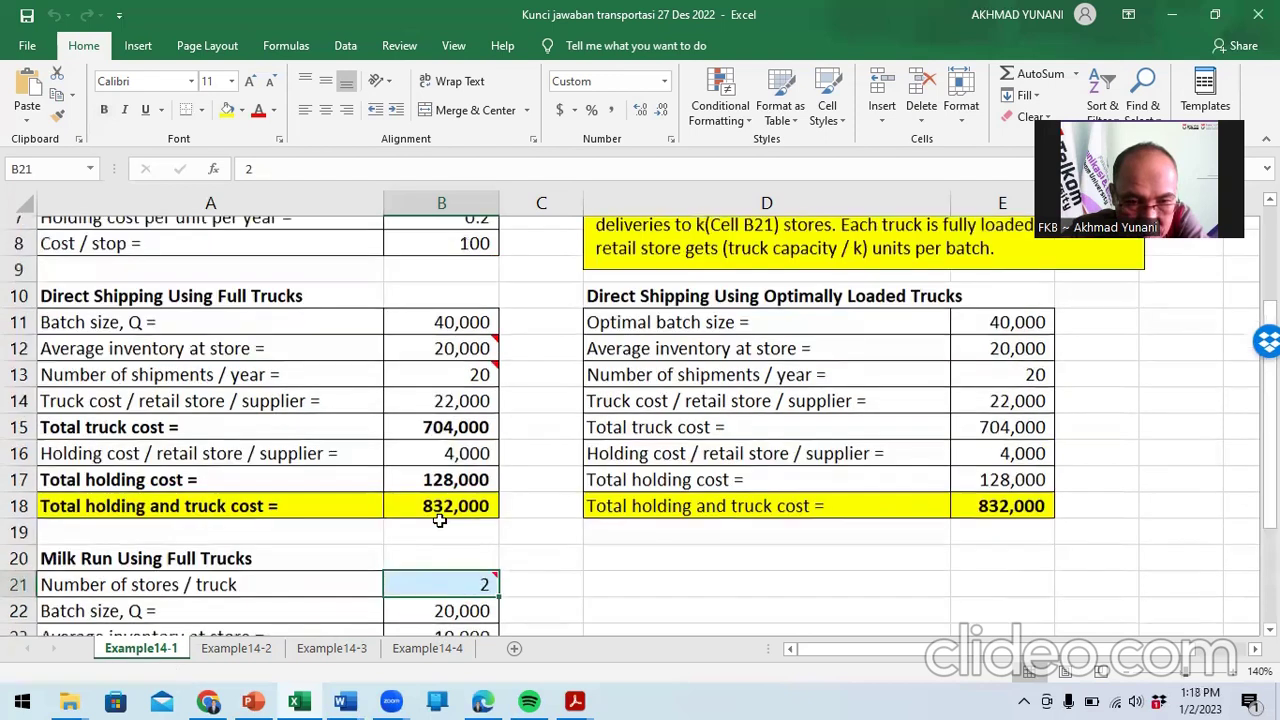
pyautogui.scroll(-1, 439, 520)
pyautogui.scroll(-3, 439, 520)
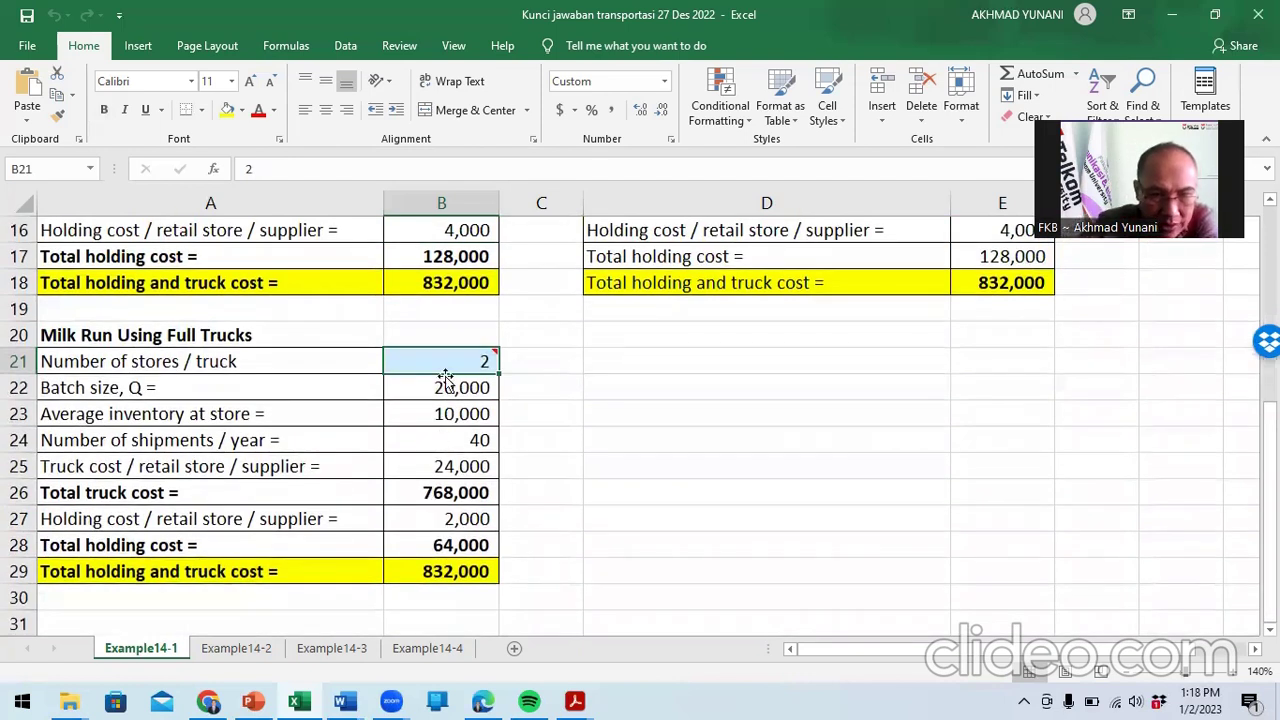
pyautogui.moveTo(445, 364)
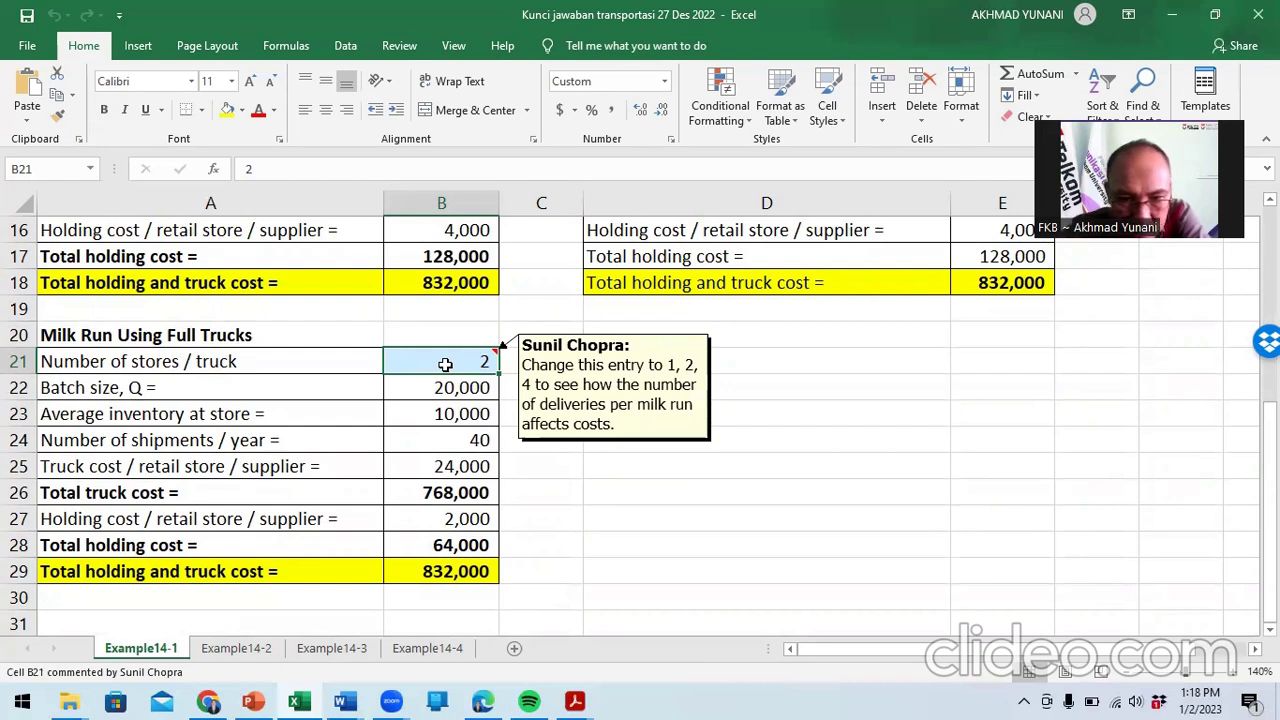
pyautogui.scroll(1, 445, 364)
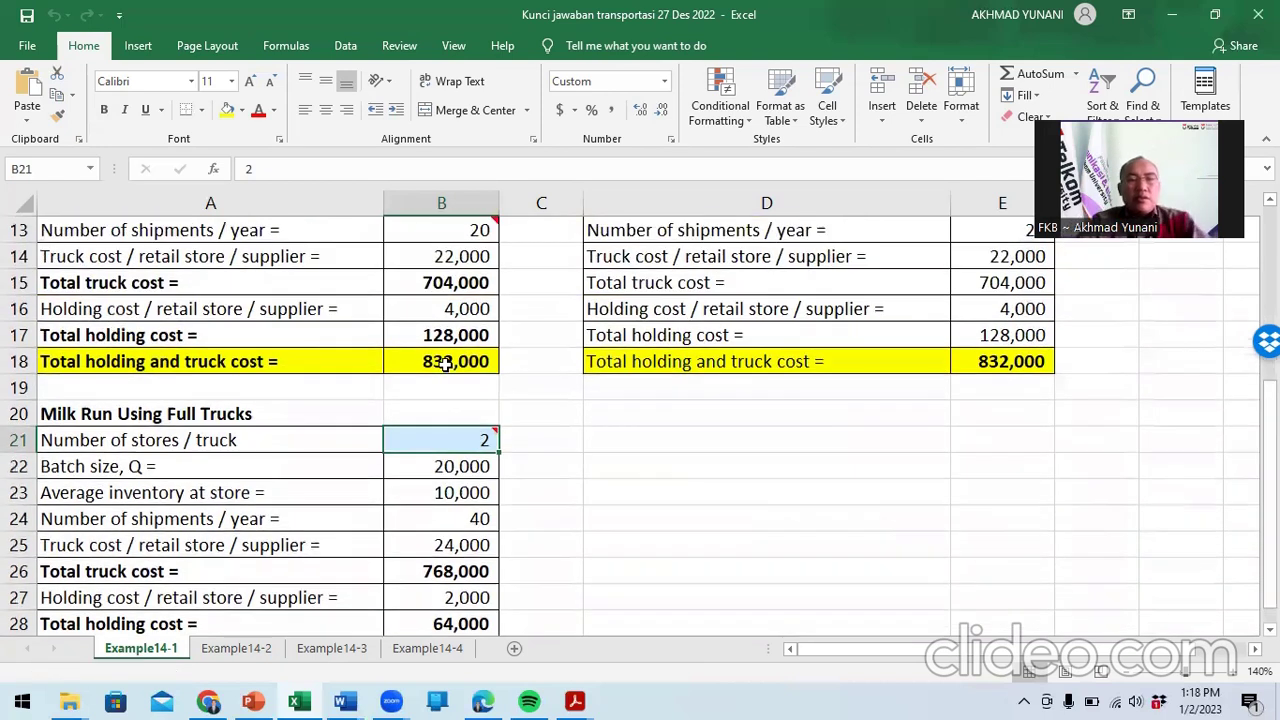
pyautogui.scroll(1, 445, 364)
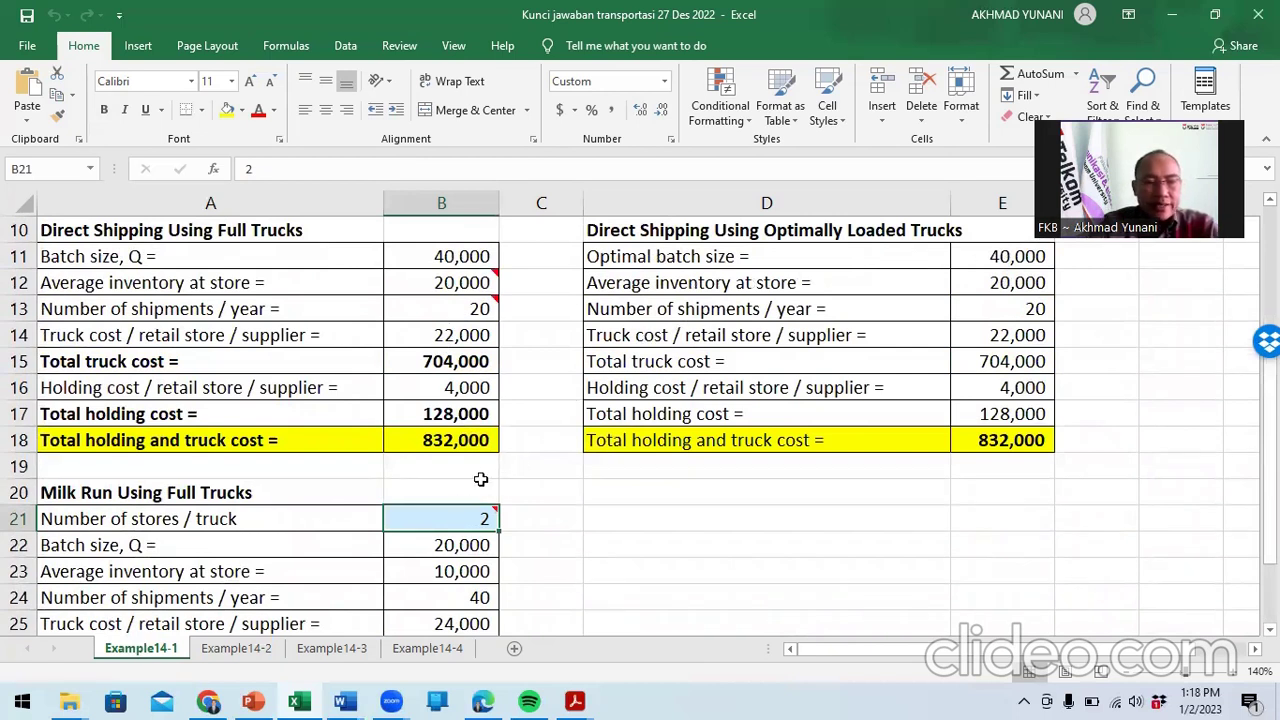
pyautogui.moveTo(436, 521)
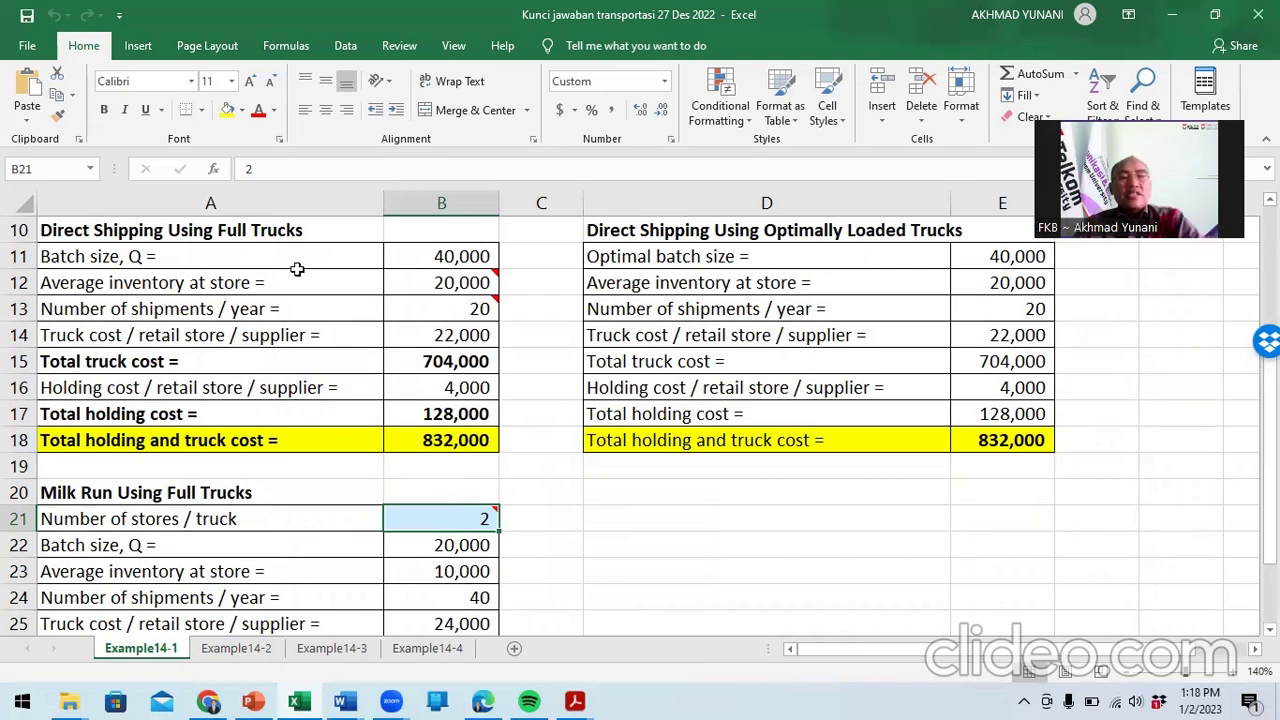
# - Inspect the batch size, average inventory and shipments per year formulas for full-truck direct shipping, reading the comments on inventory and shipments
pyautogui.click(421, 251)
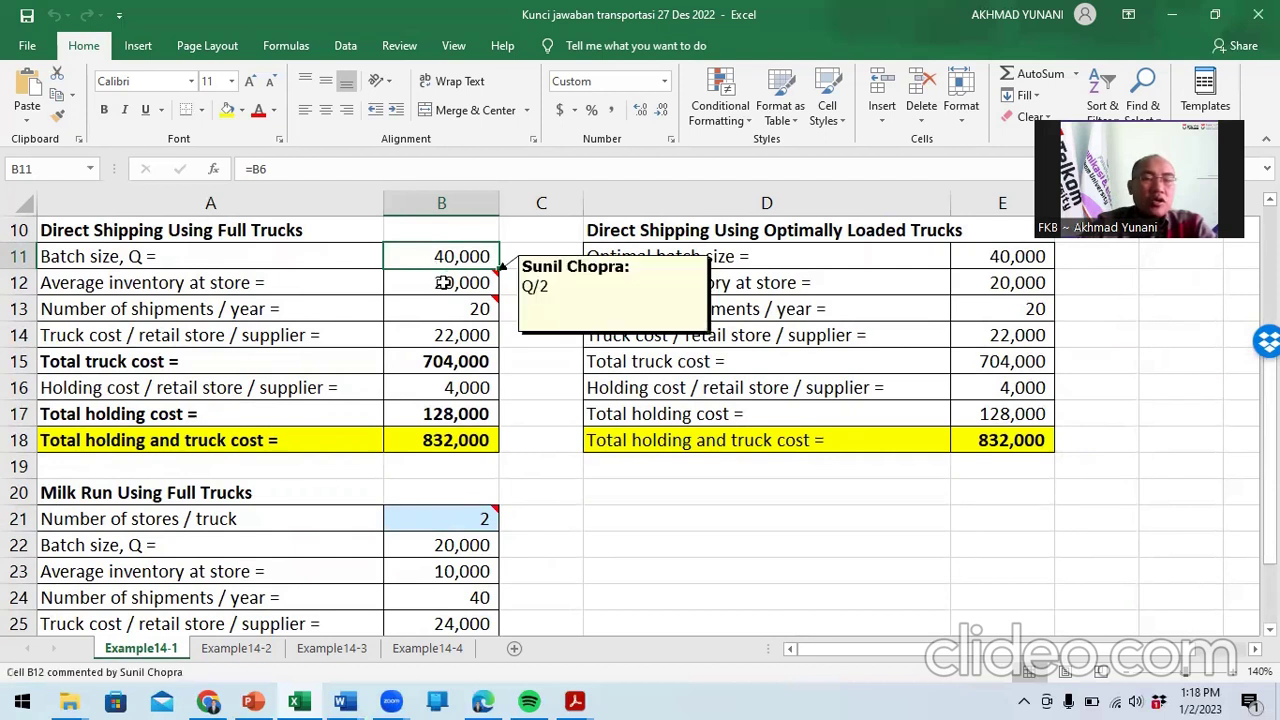
pyautogui.click(443, 283)
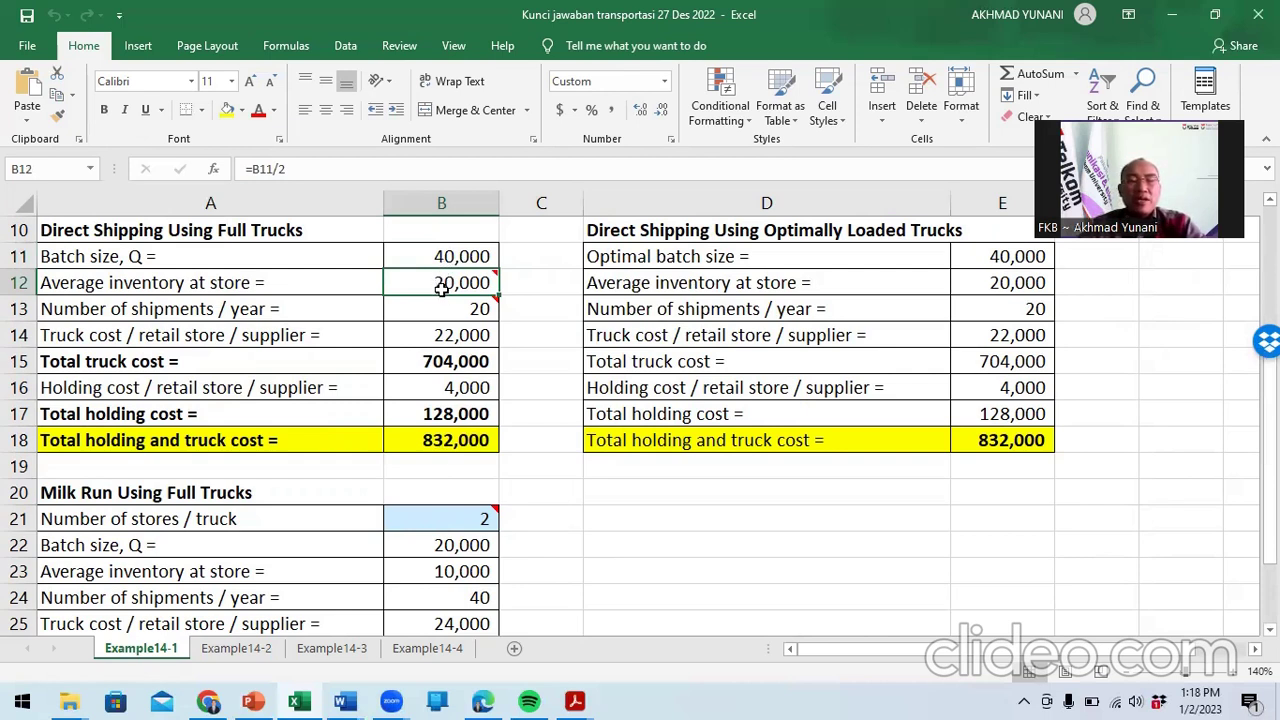
pyautogui.moveTo(441, 289)
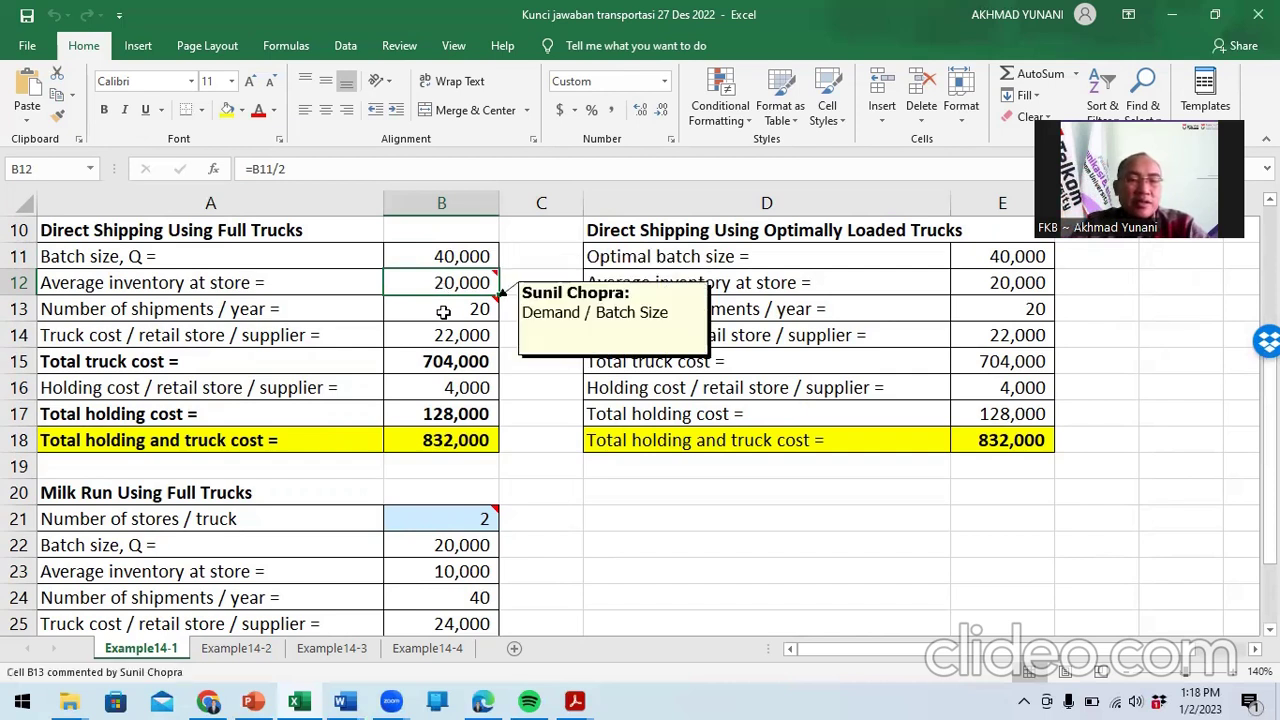
pyautogui.click(443, 312)
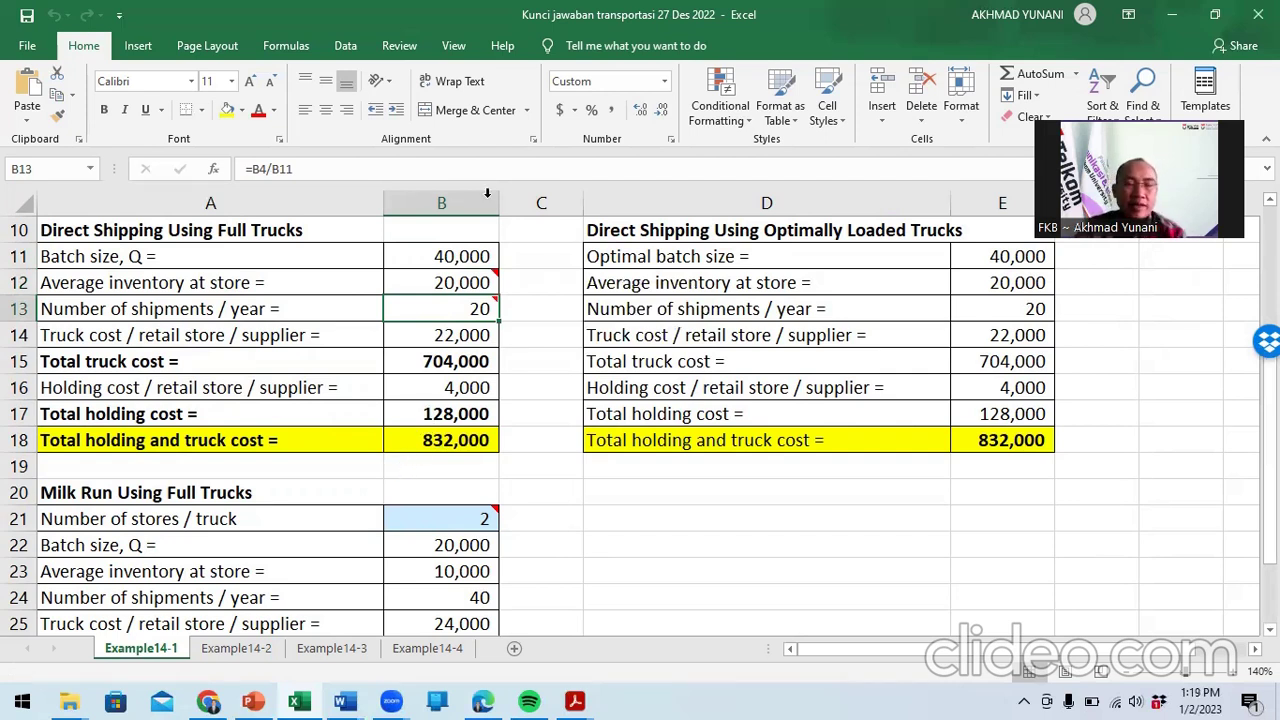
pyautogui.moveTo(454, 310)
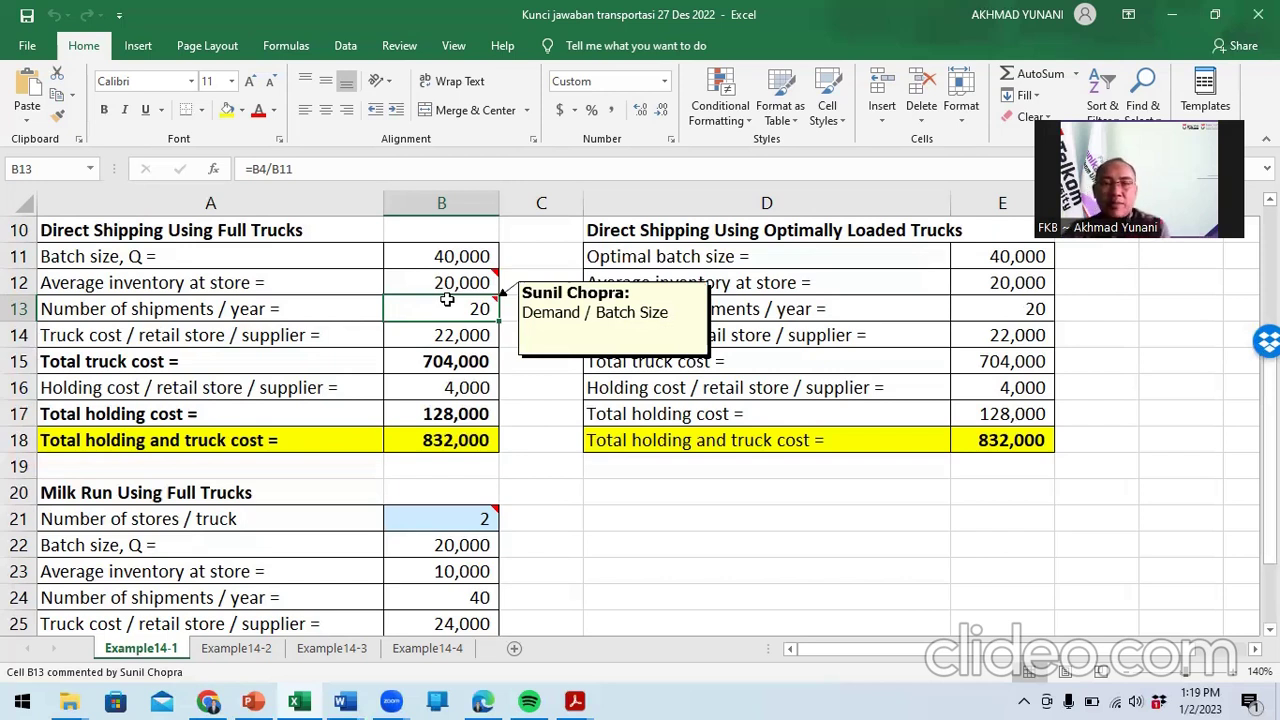
pyautogui.click(437, 252)
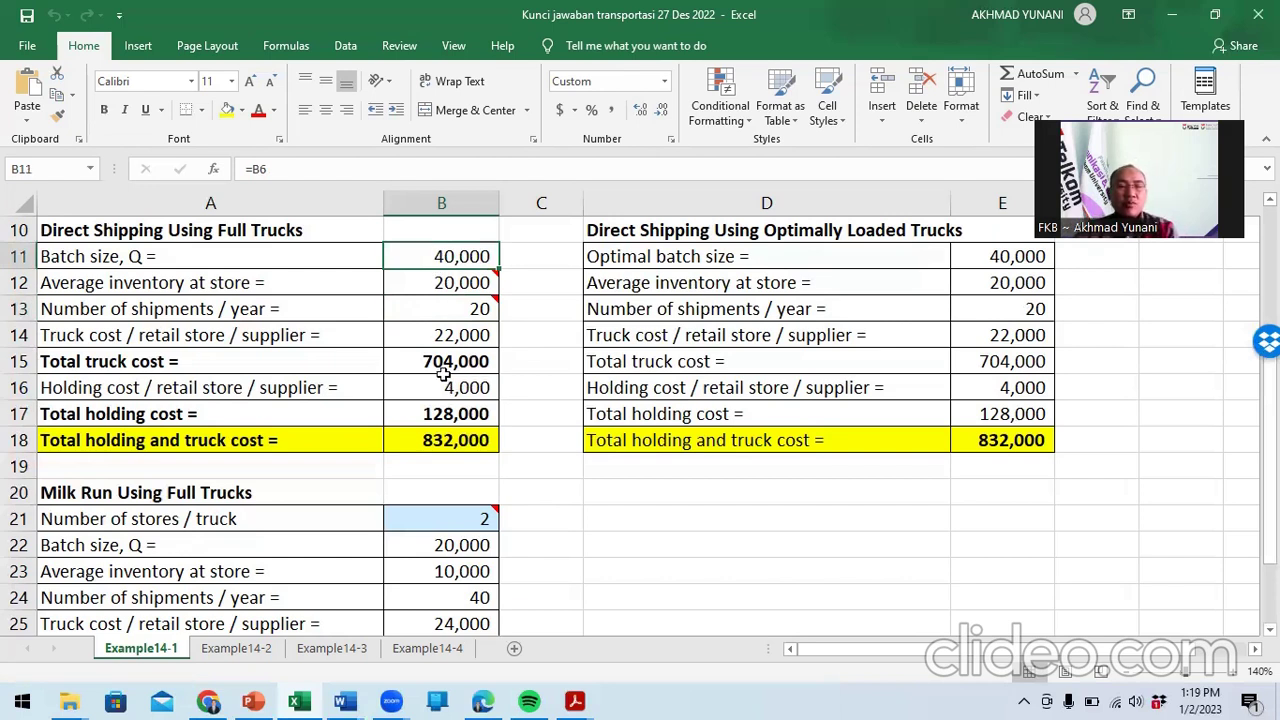
pyautogui.click(455, 308)
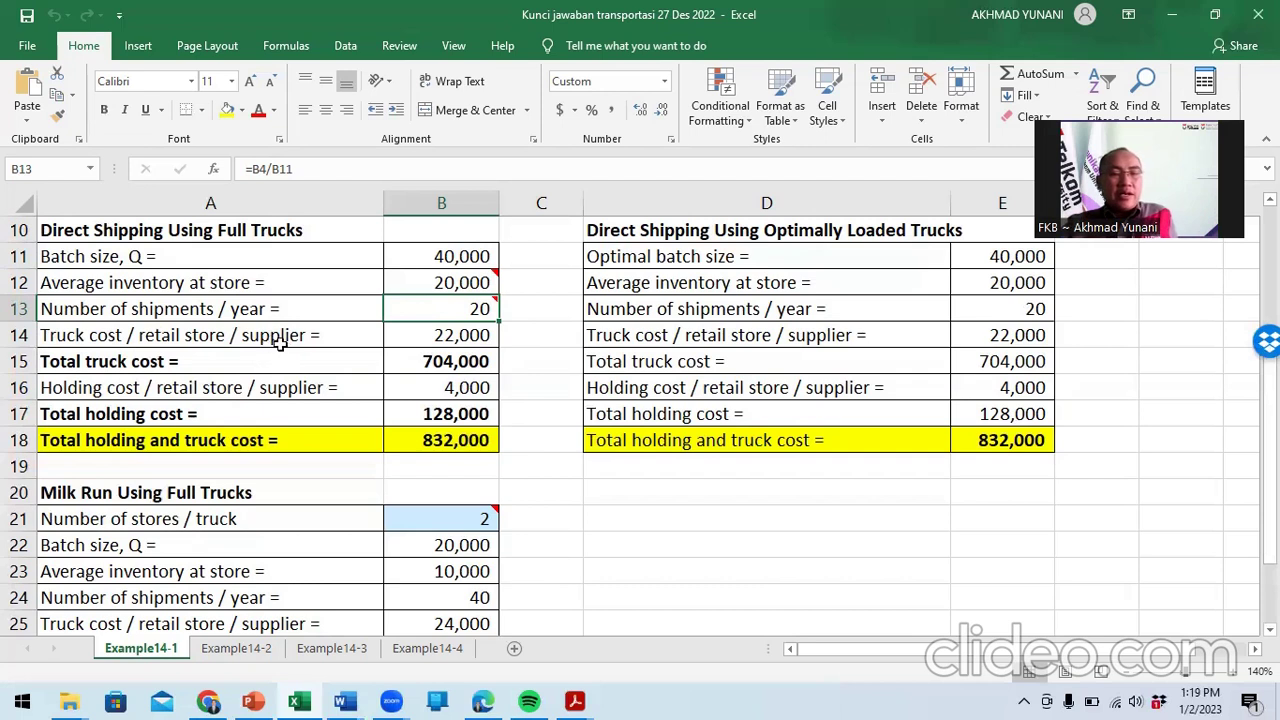
# - Trace the full-truck formulas for truck cost per retail store and total truck cost back to the input data
pyautogui.click(453, 337)
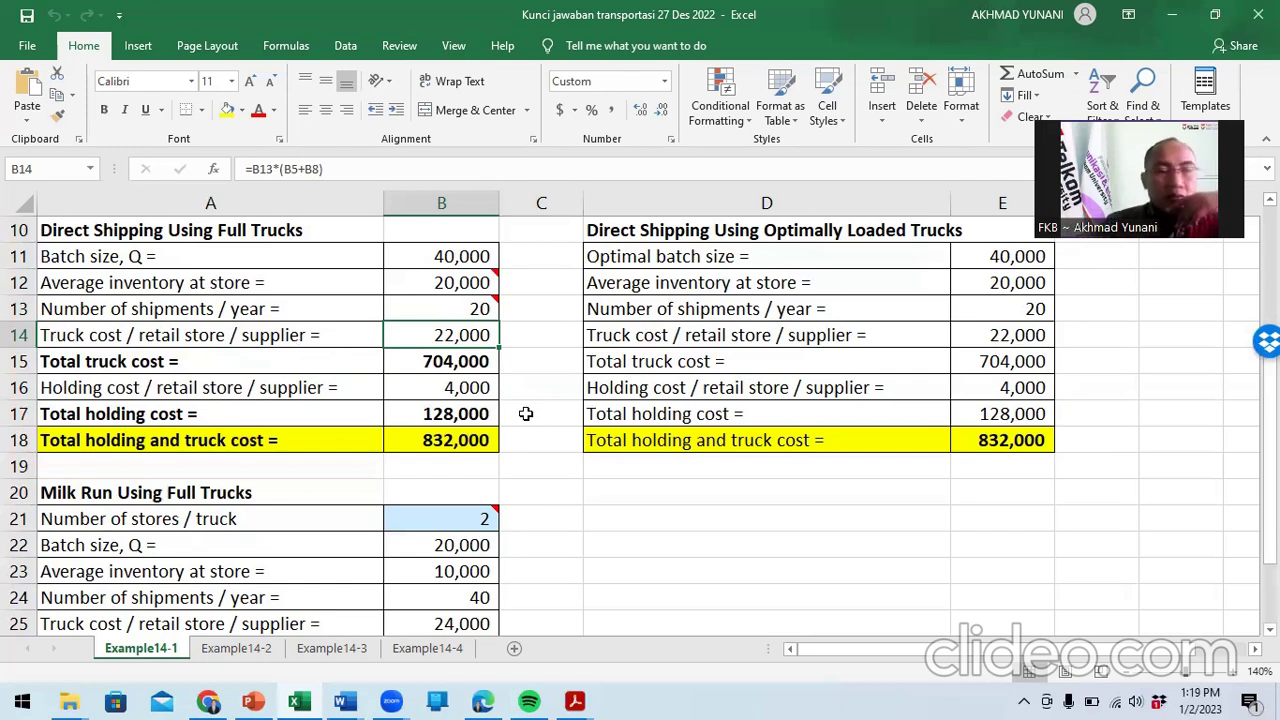
pyautogui.scroll(3, 525, 413)
pyautogui.scroll(-1, 525, 413)
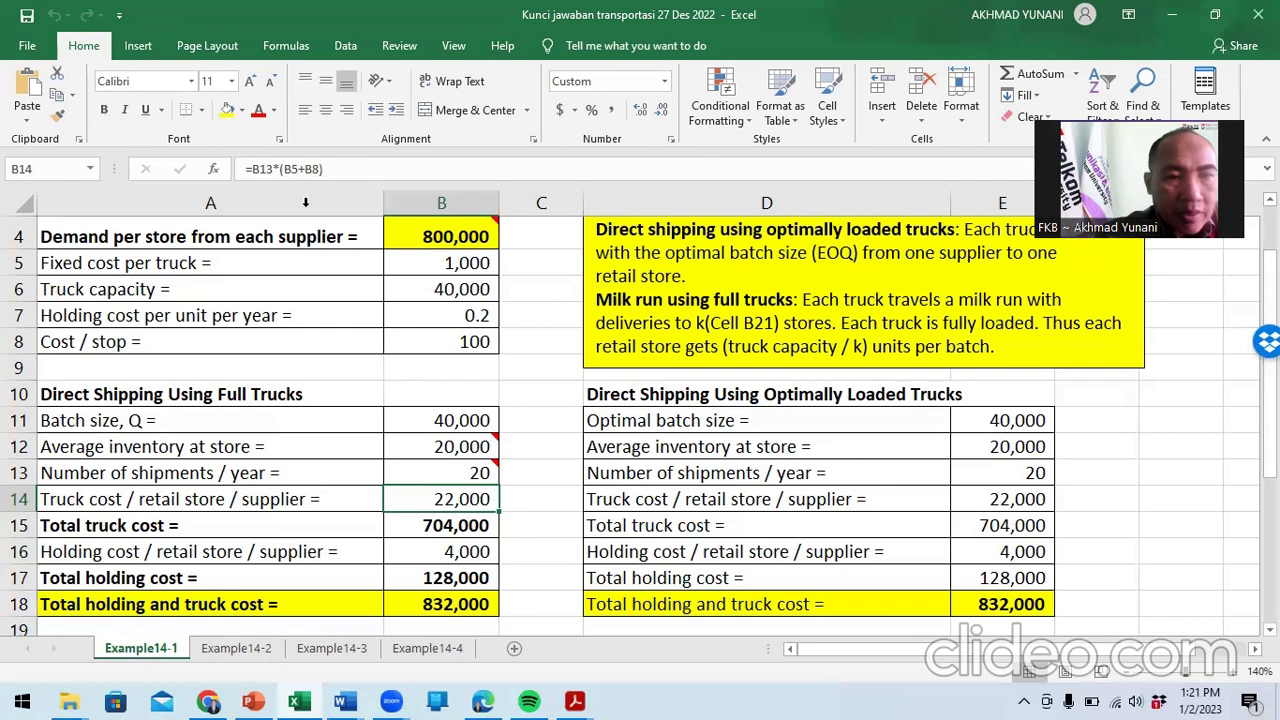
pyautogui.moveTo(419, 471)
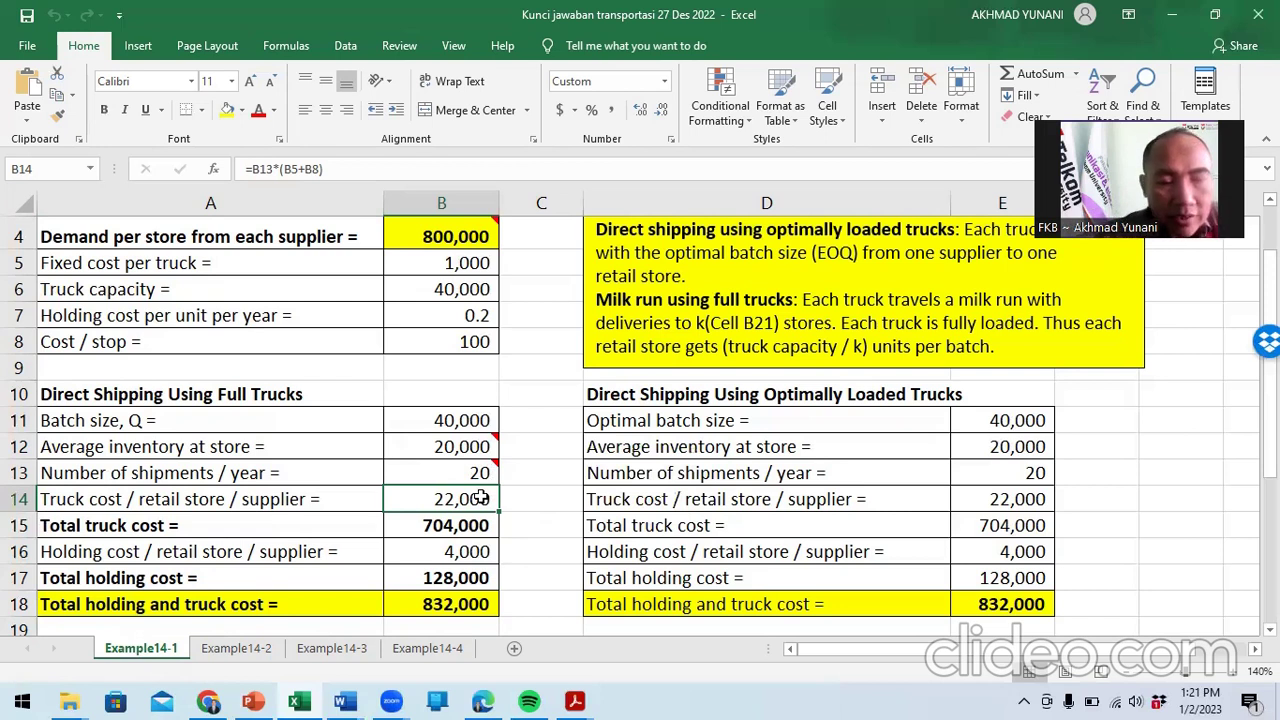
pyautogui.click(418, 521)
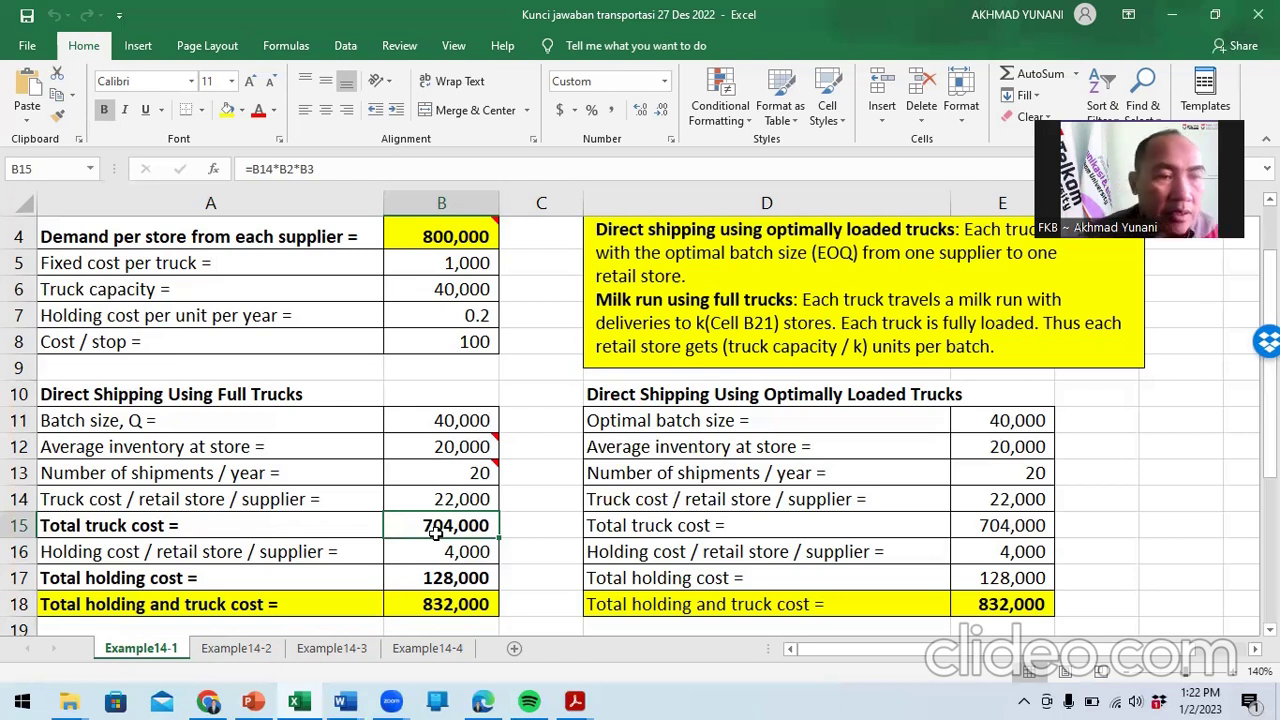
pyautogui.scroll(1, 436, 534)
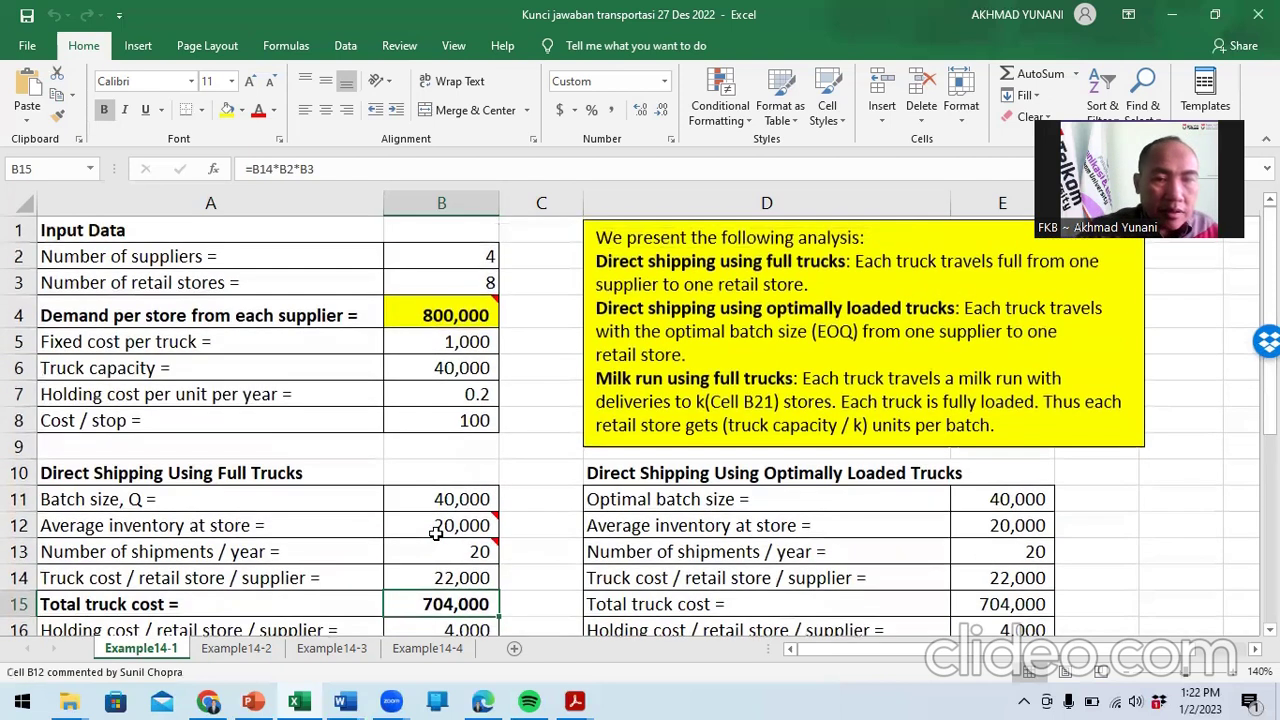
pyautogui.moveTo(436, 534)
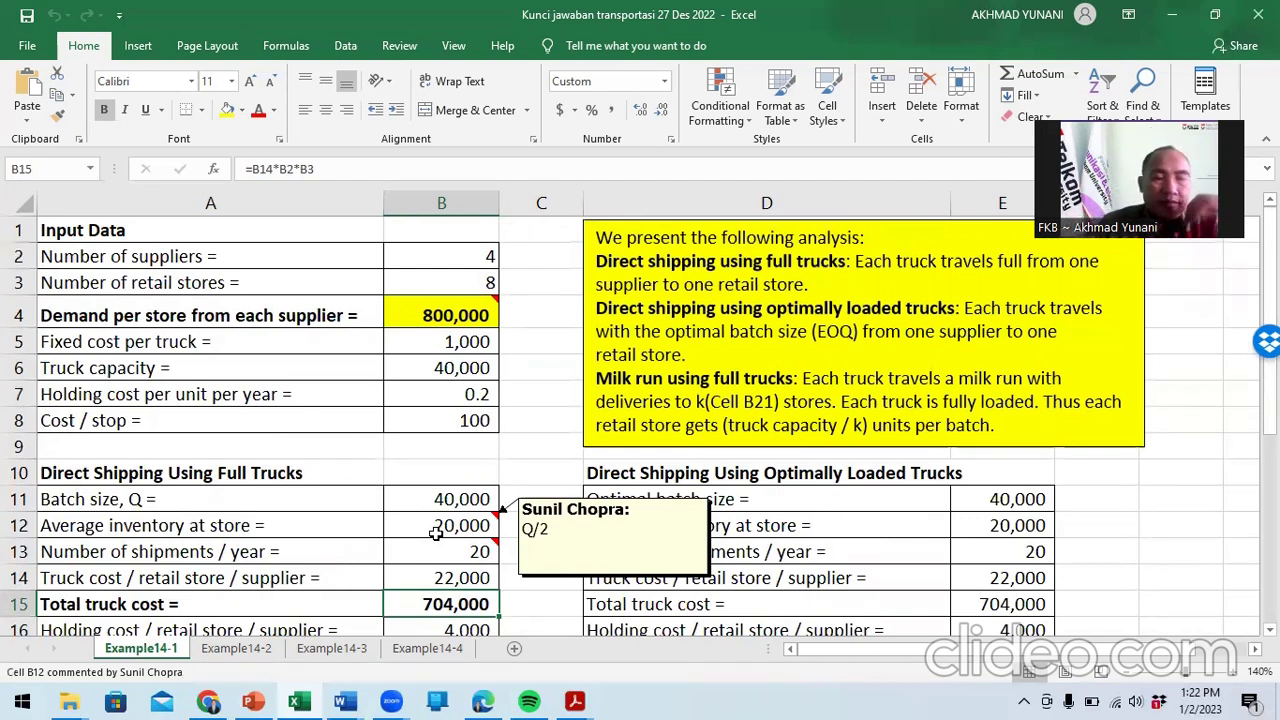
pyautogui.scroll(-2, 428, 468)
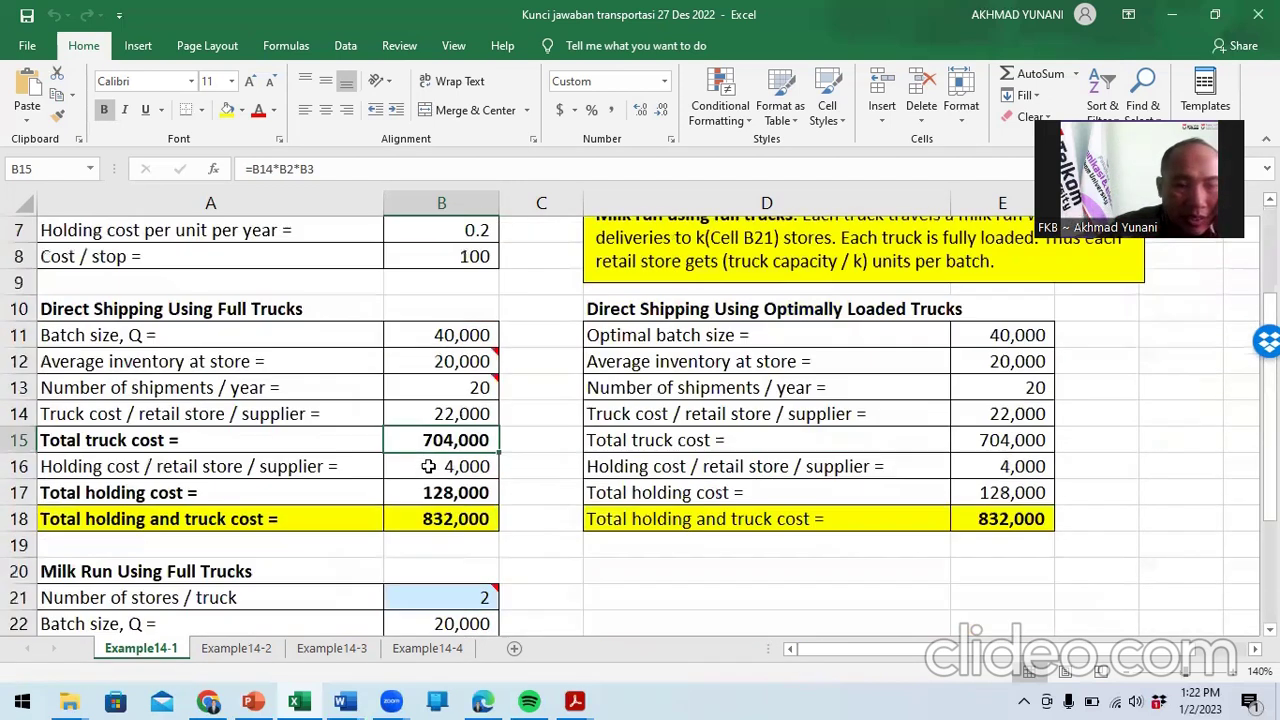
# - Compare the total holding and truck cost formulas for full-truck direct shipping and the milk run
pyautogui.click(443, 522)
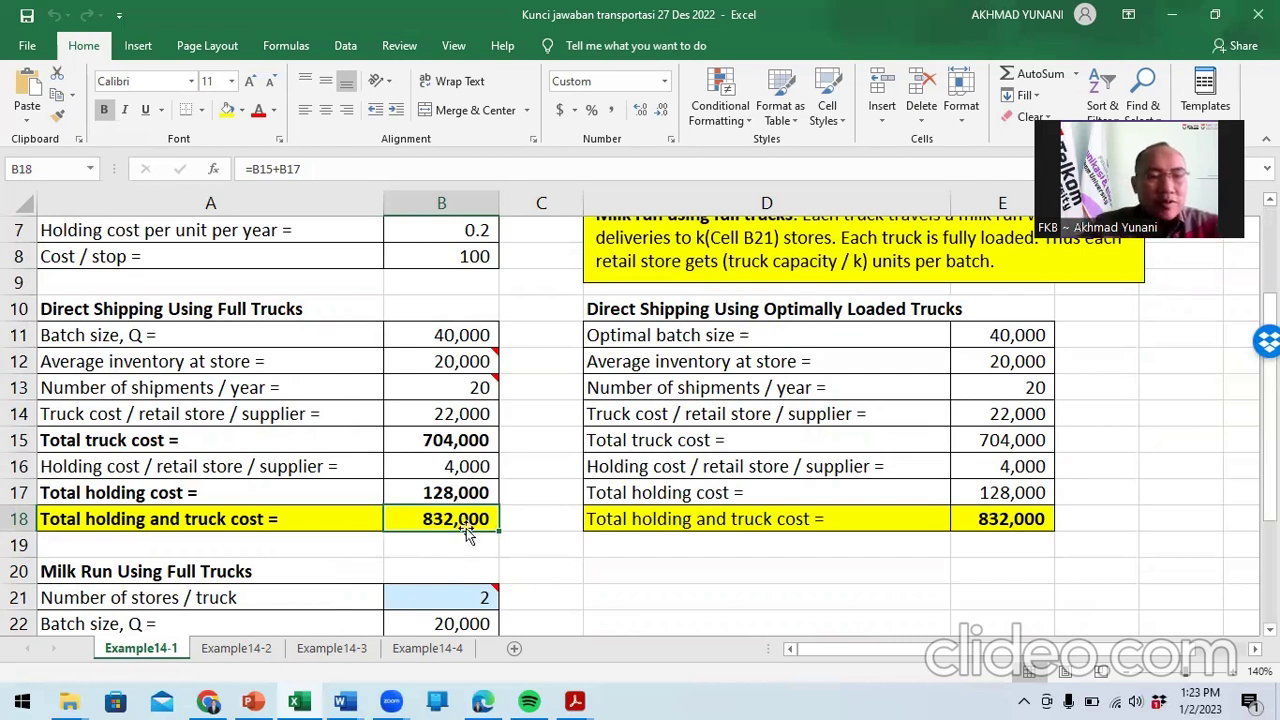
pyautogui.scroll(1, 478, 478)
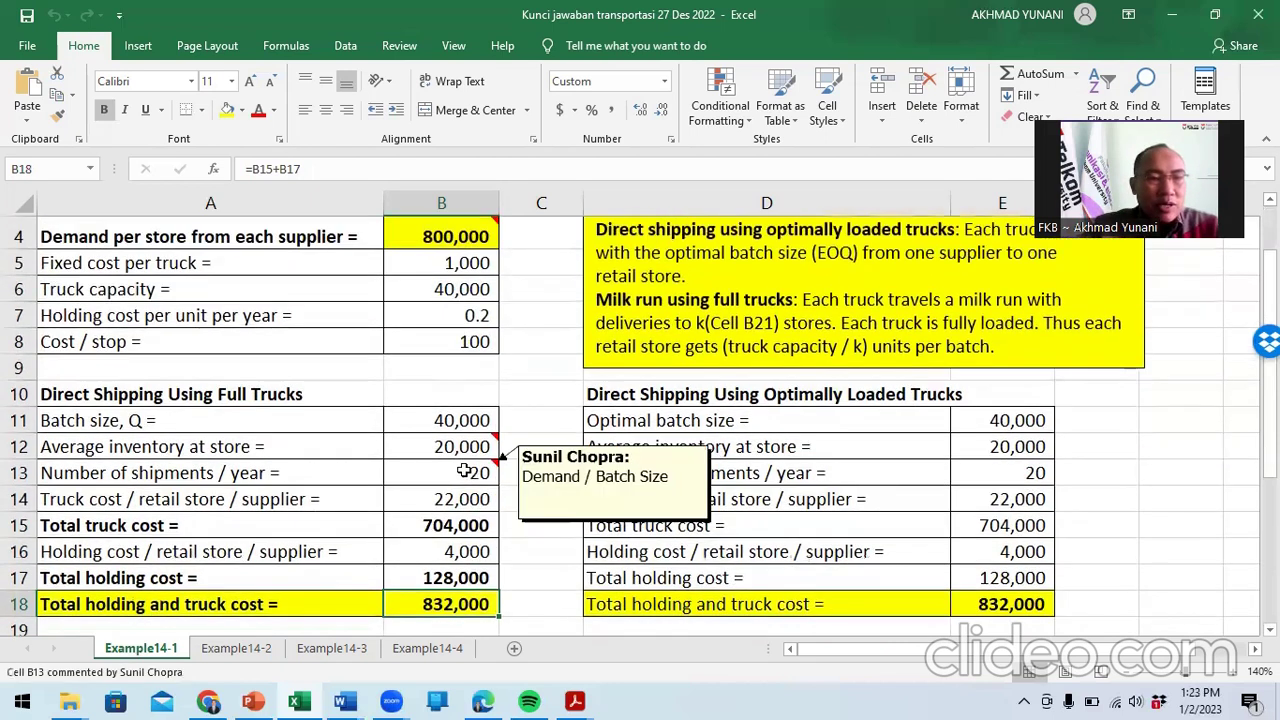
pyautogui.scroll(1, 464, 470)
pyautogui.scroll(-3, 451, 472)
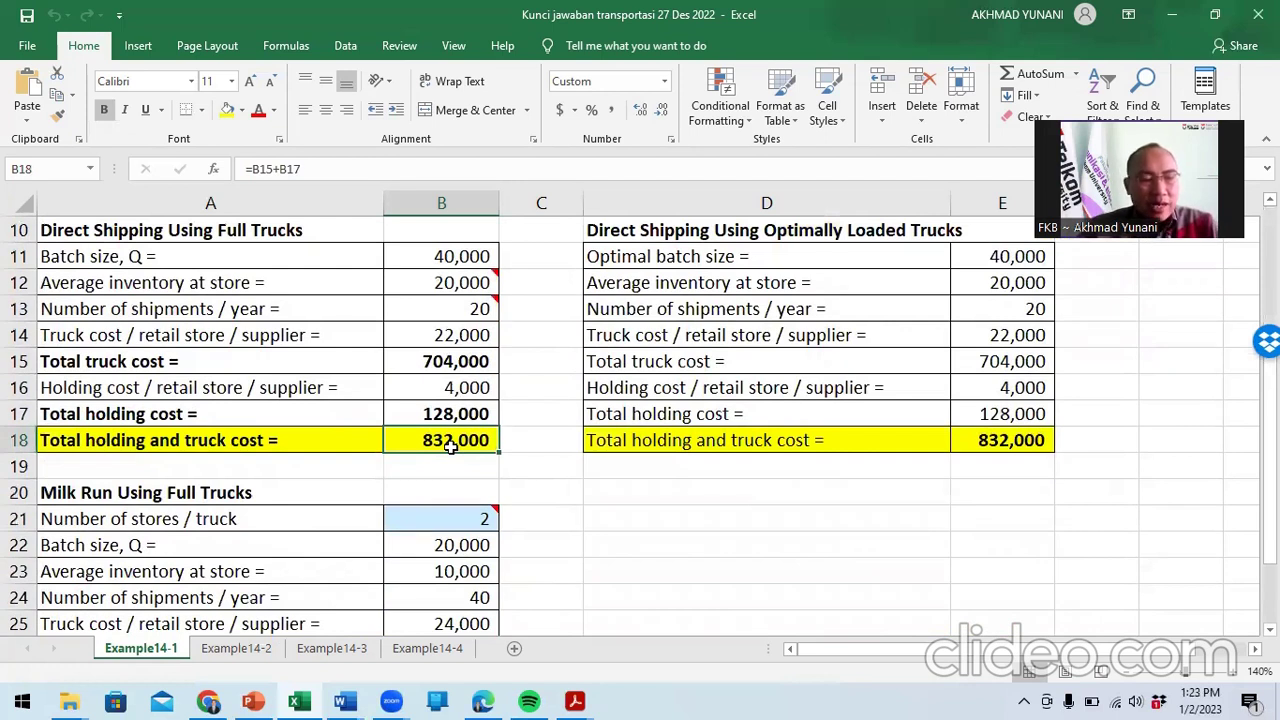
pyautogui.scroll(-1, 451, 447)
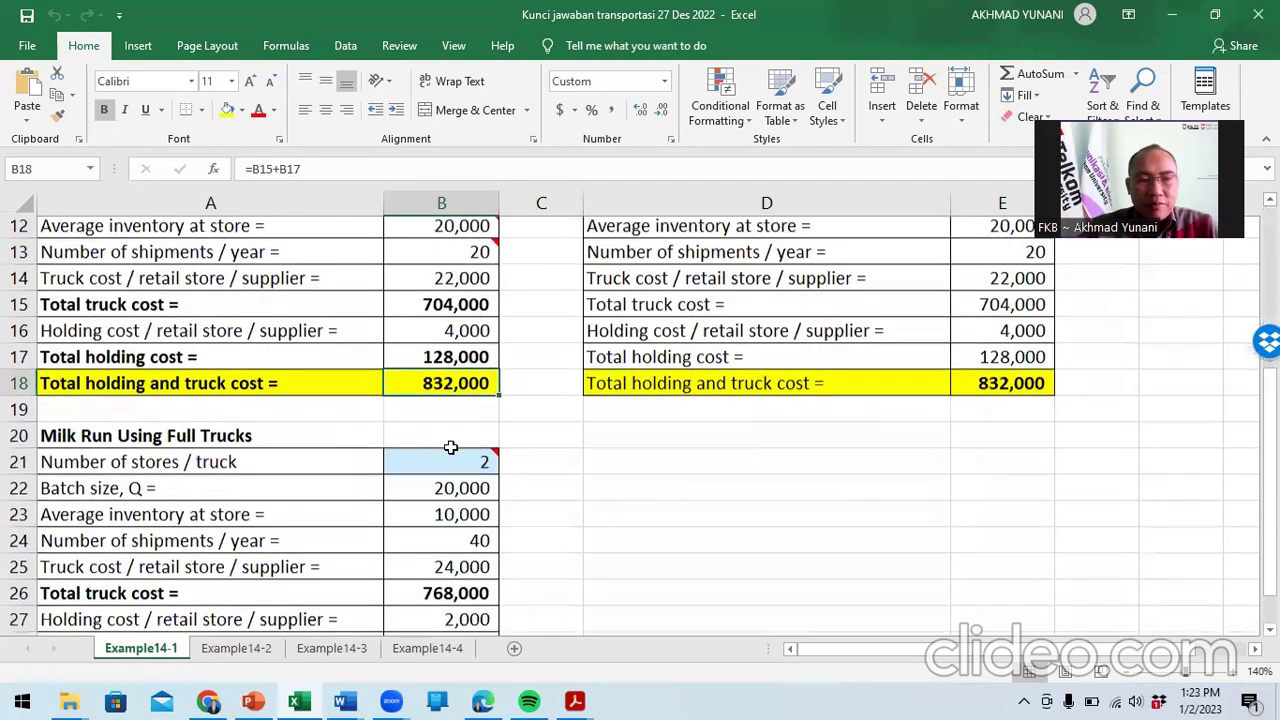
pyautogui.scroll(-2, 451, 447)
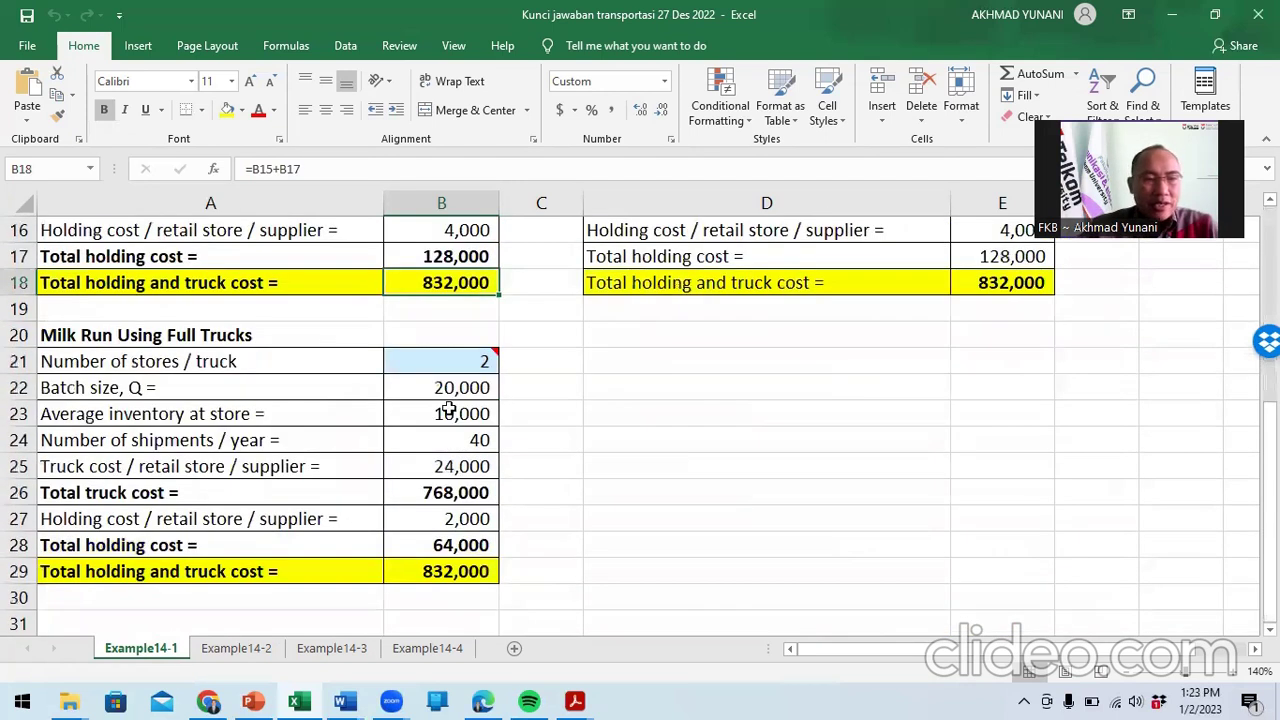
pyautogui.click(452, 565)
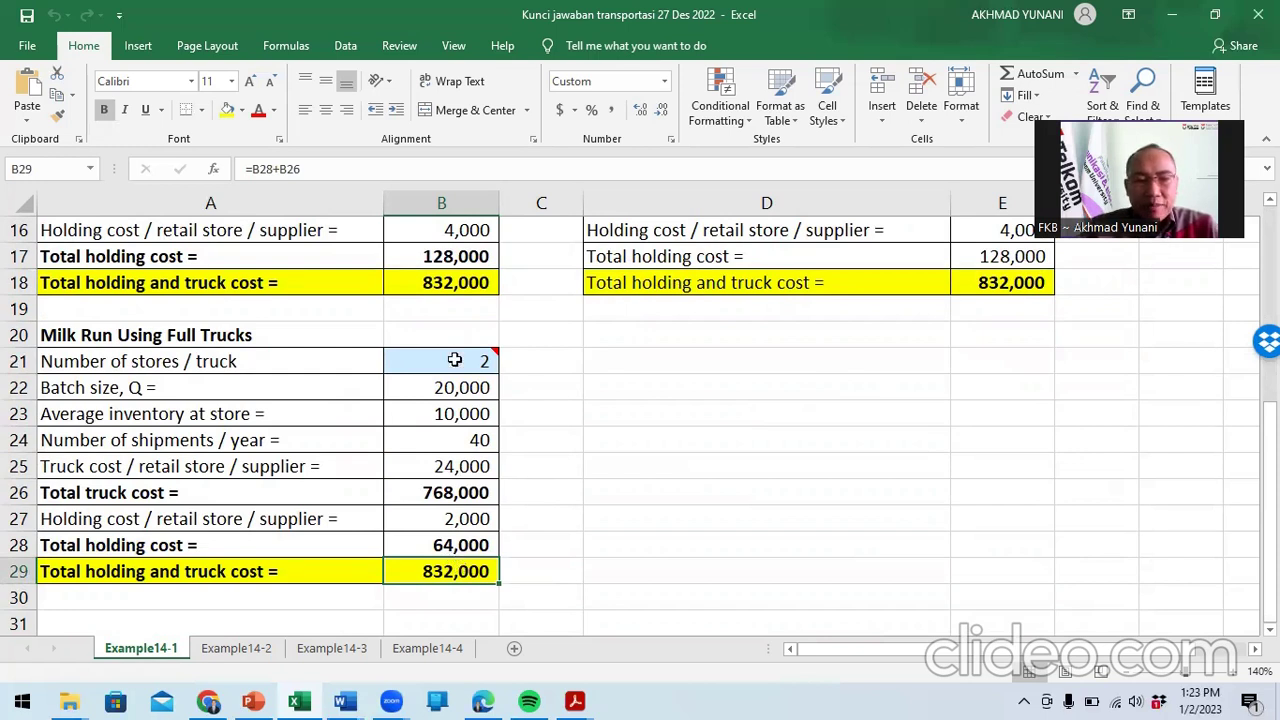
# - Set the milk run's number of stores per truck to 4 and compare the recalculated costs with direct shipping
pyautogui.moveTo(455, 360)
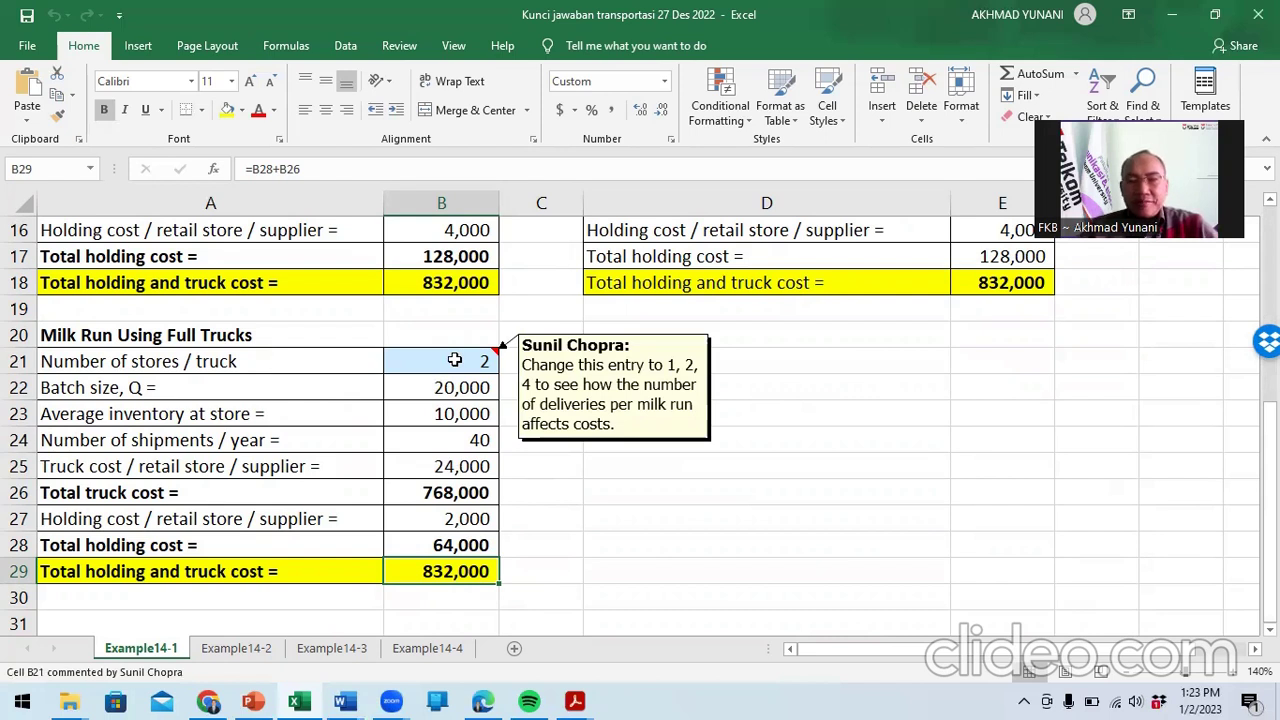
pyautogui.click(455, 360)
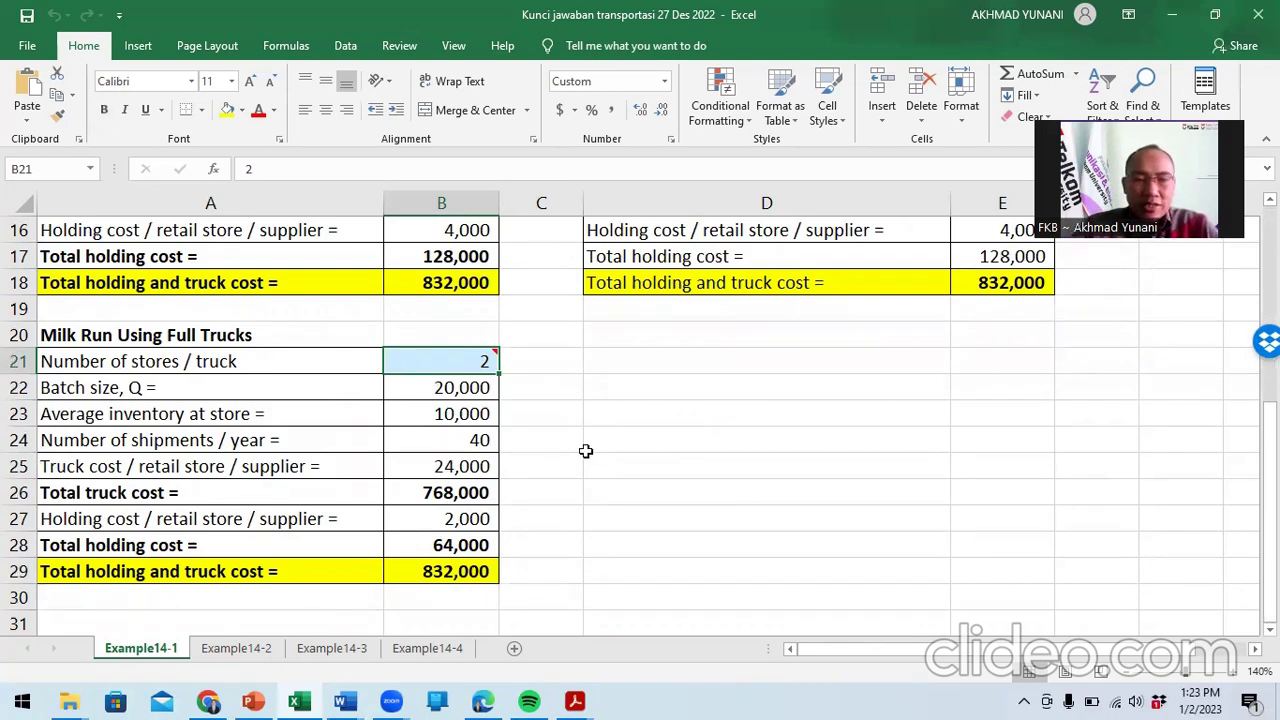
pyautogui.scroll(2, 586, 451)
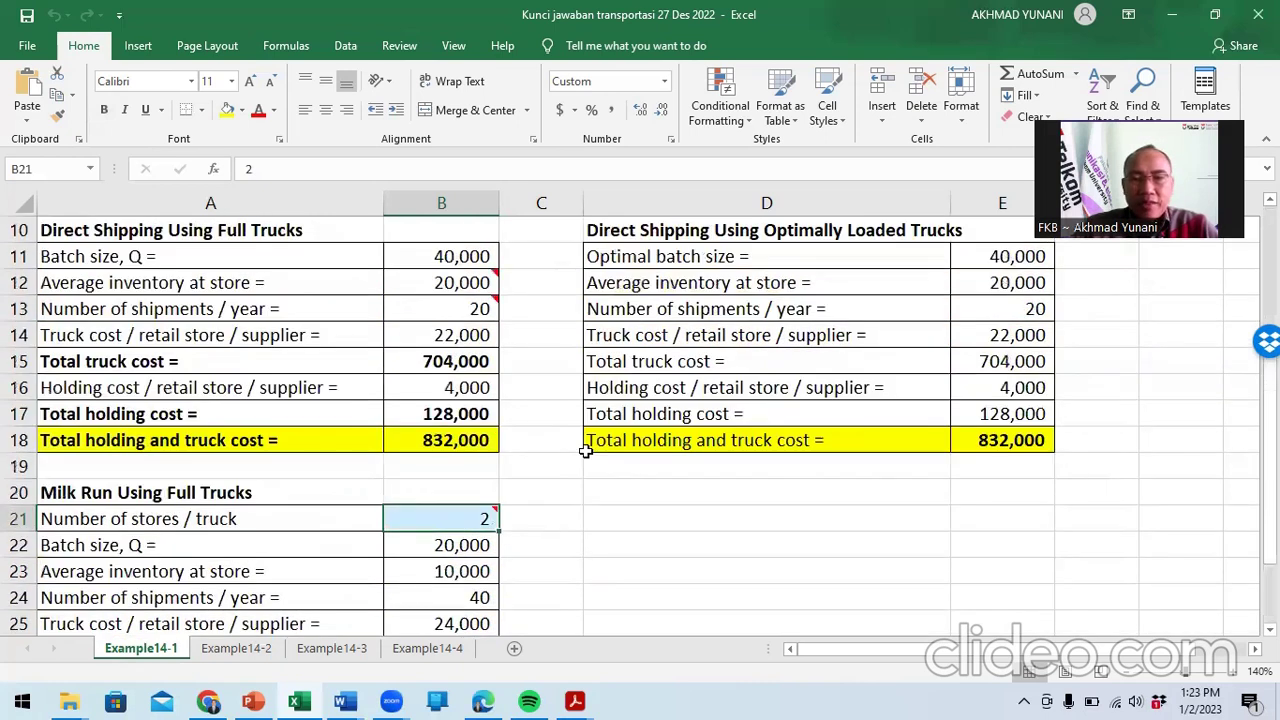
pyautogui.scroll(-3, 586, 451)
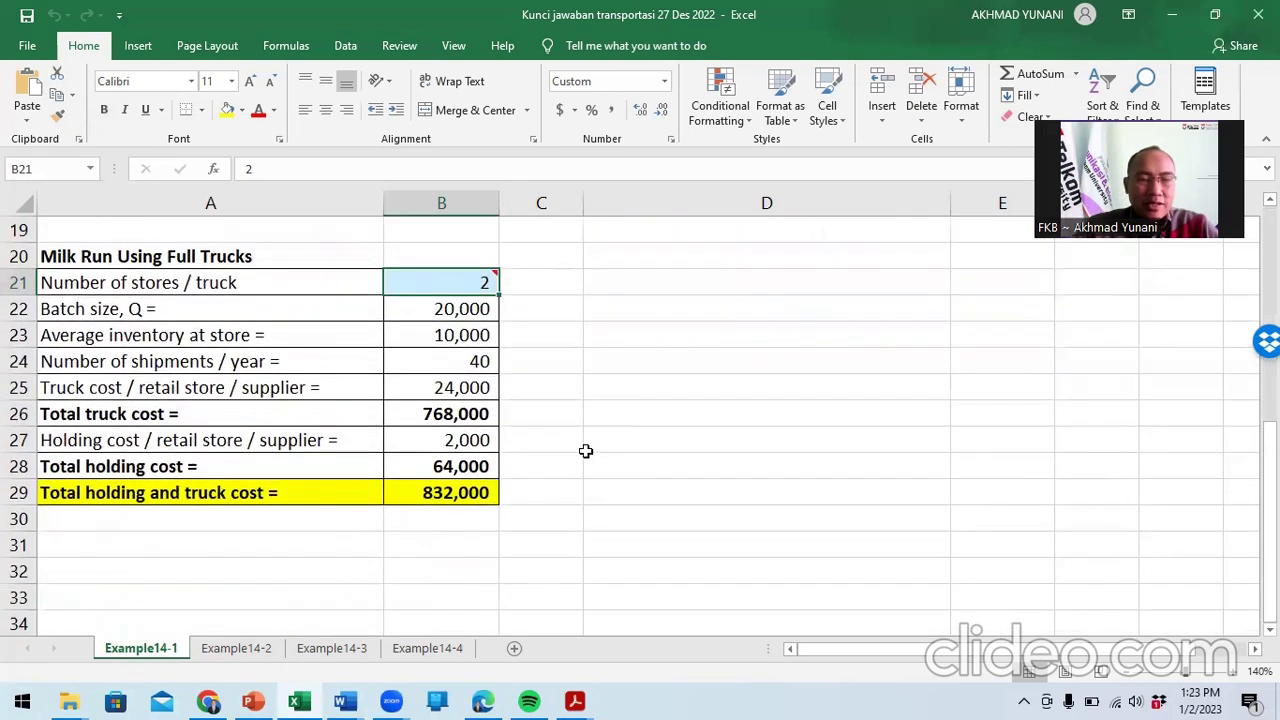
pyautogui.write('4')
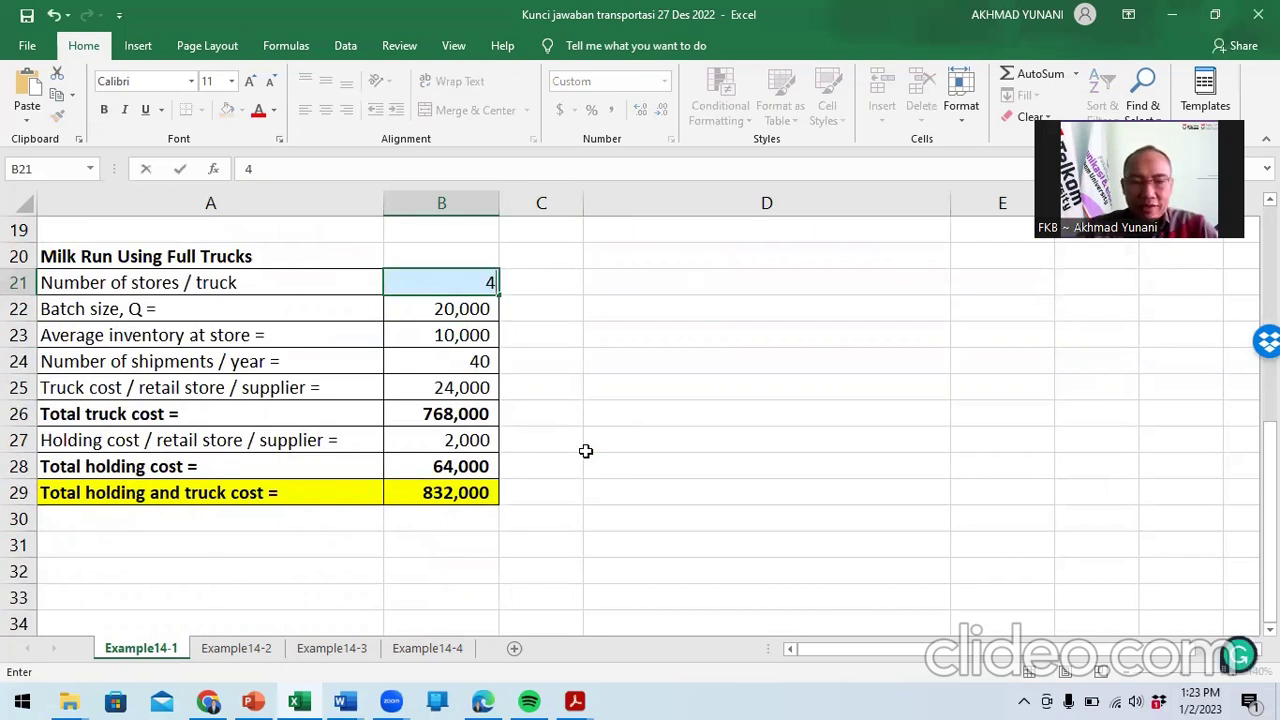
pyautogui.press('Return')
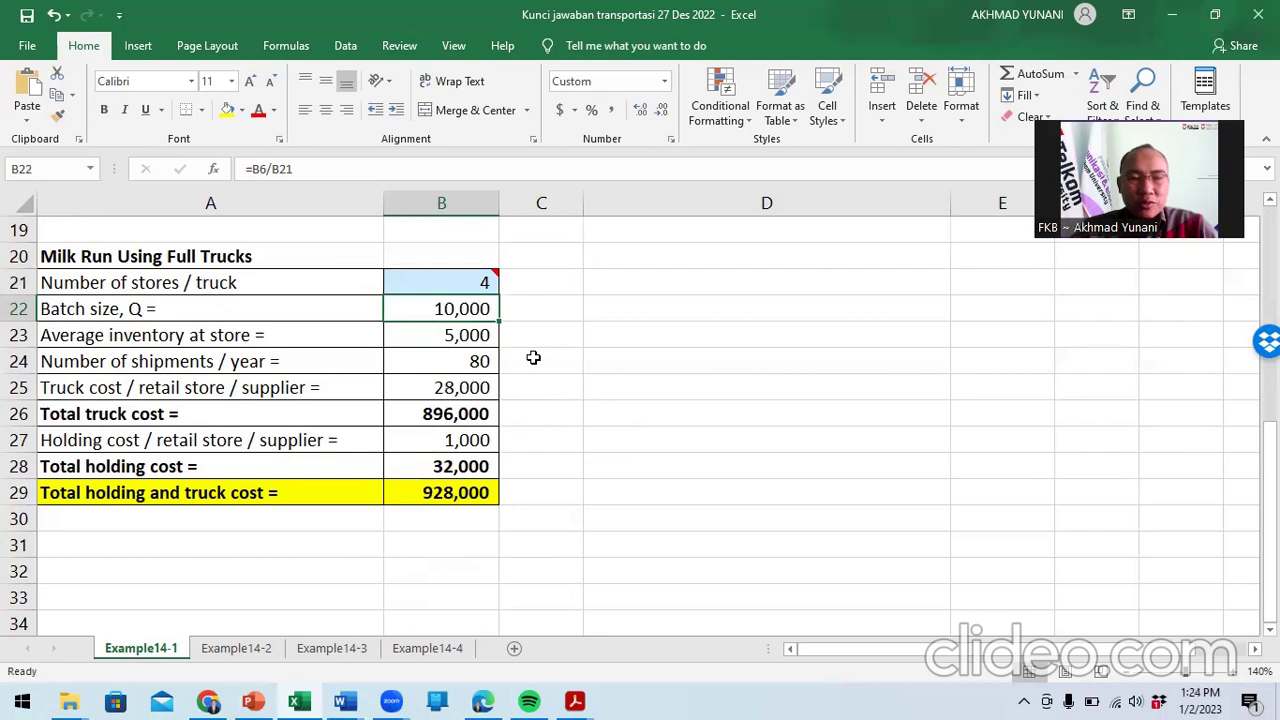
pyautogui.scroll(4, 533, 360)
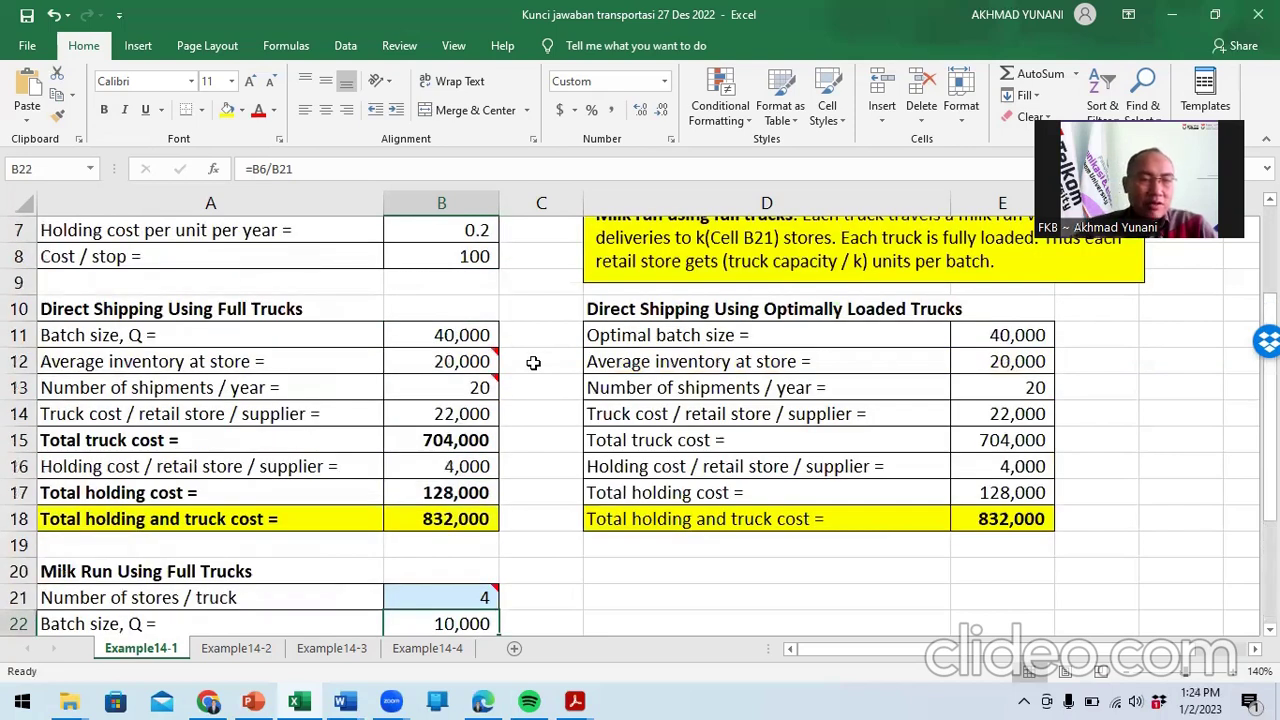
# - Review the direct shipping and milk run costs, and set the milk run's number of stores per truck to 2
pyautogui.scroll(2, 533, 363)
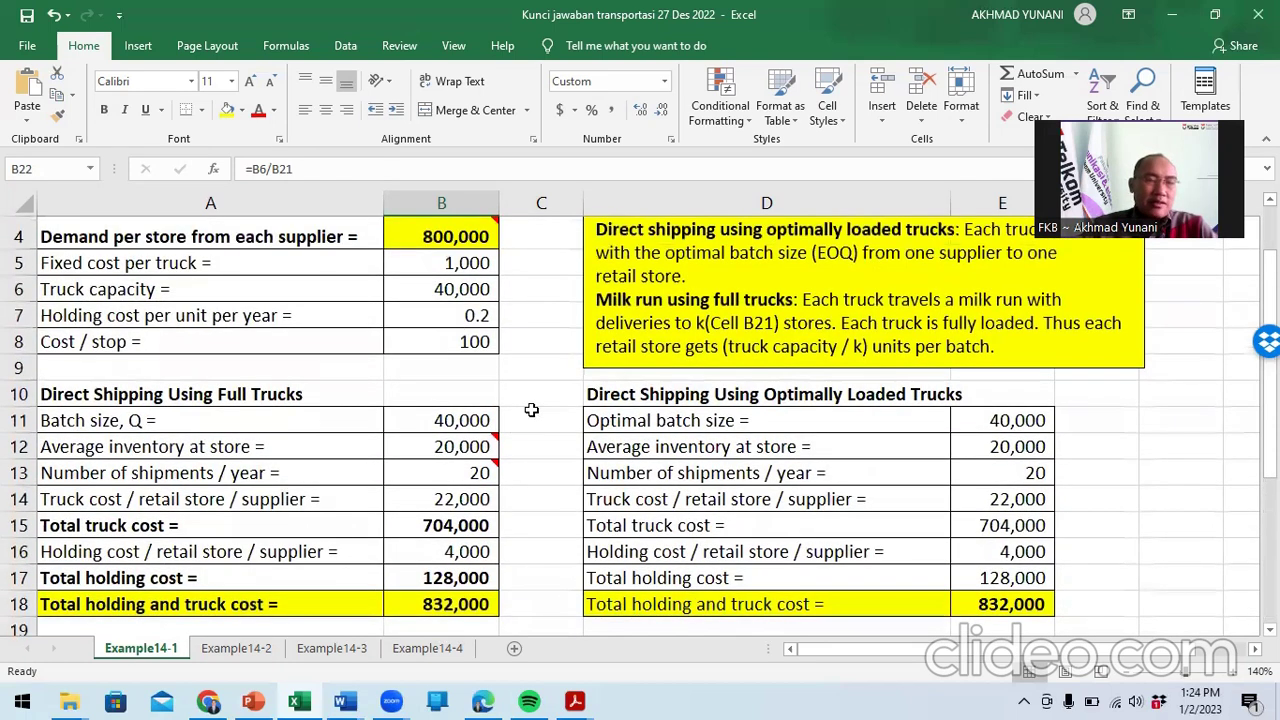
pyautogui.scroll(-1, 531, 410)
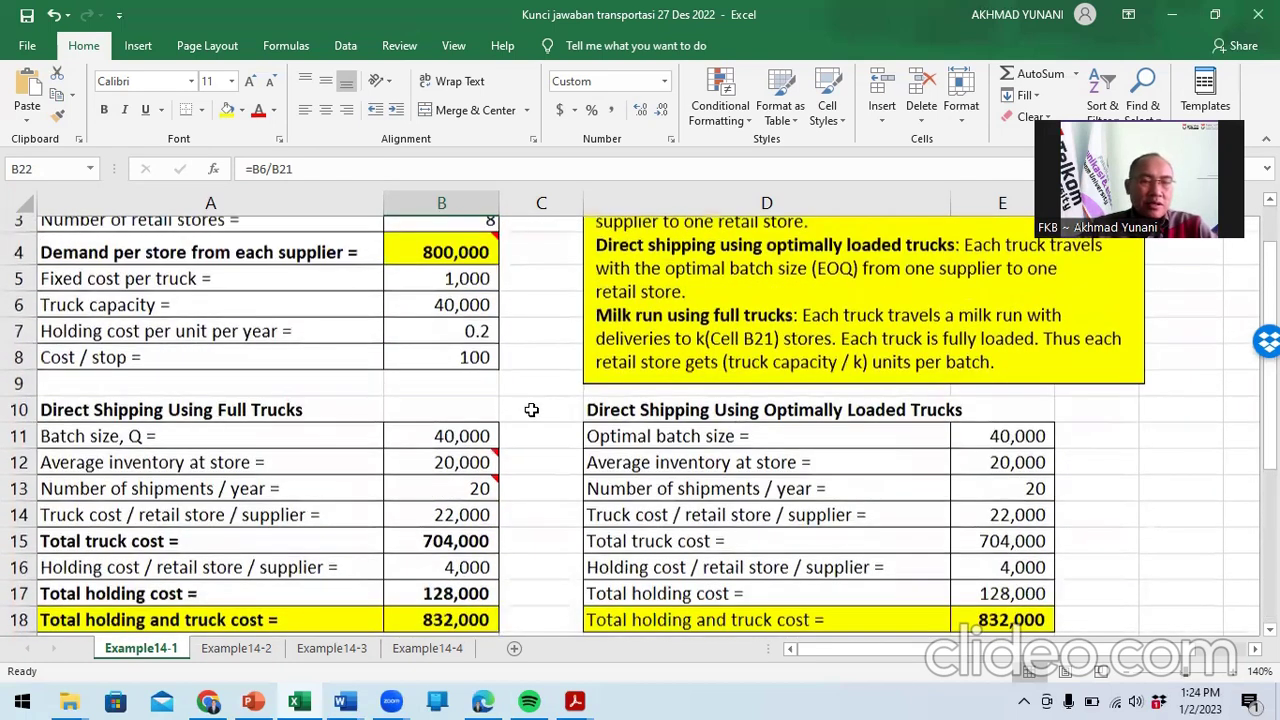
pyautogui.scroll(-2, 531, 410)
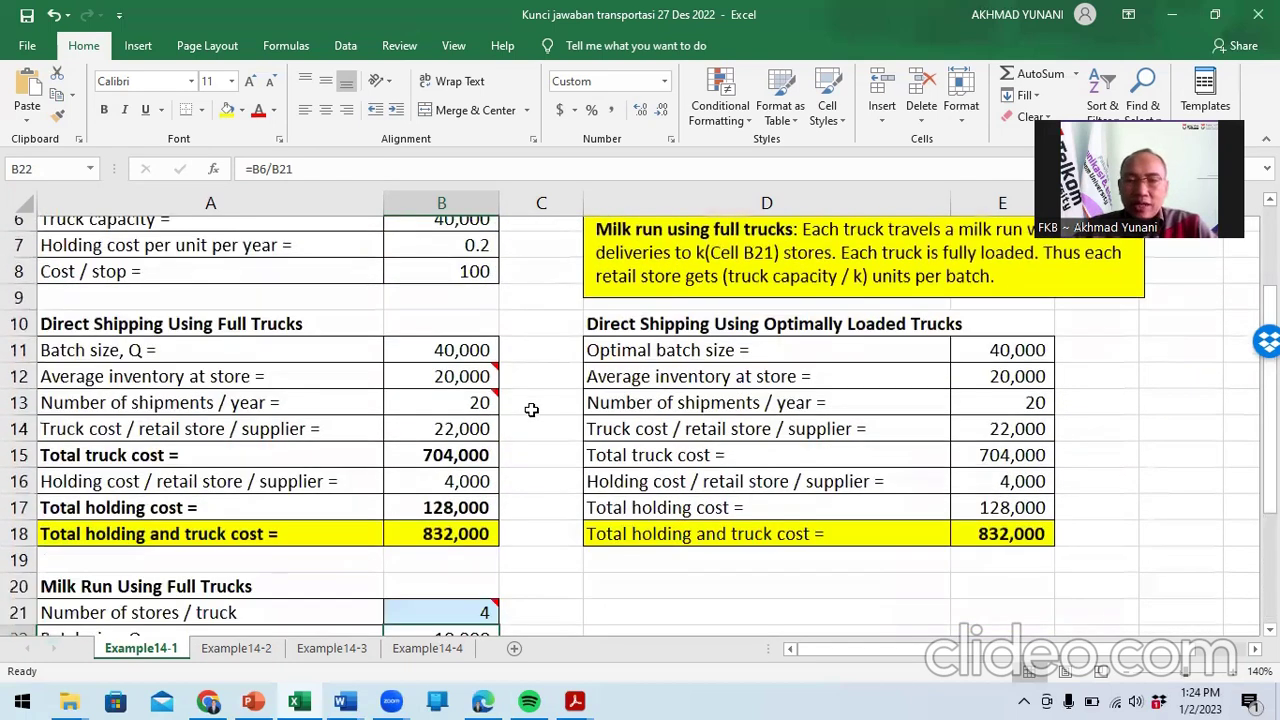
pyautogui.scroll(-1, 531, 410)
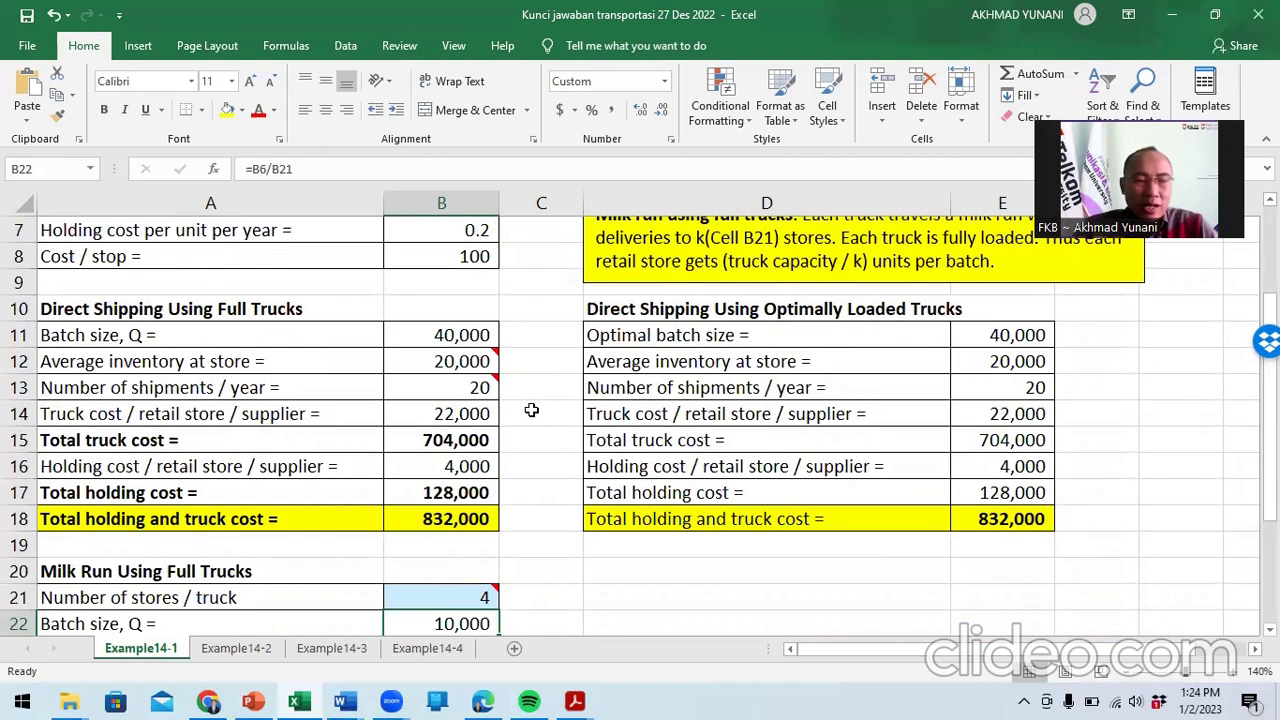
pyautogui.scroll(-3, 531, 410)
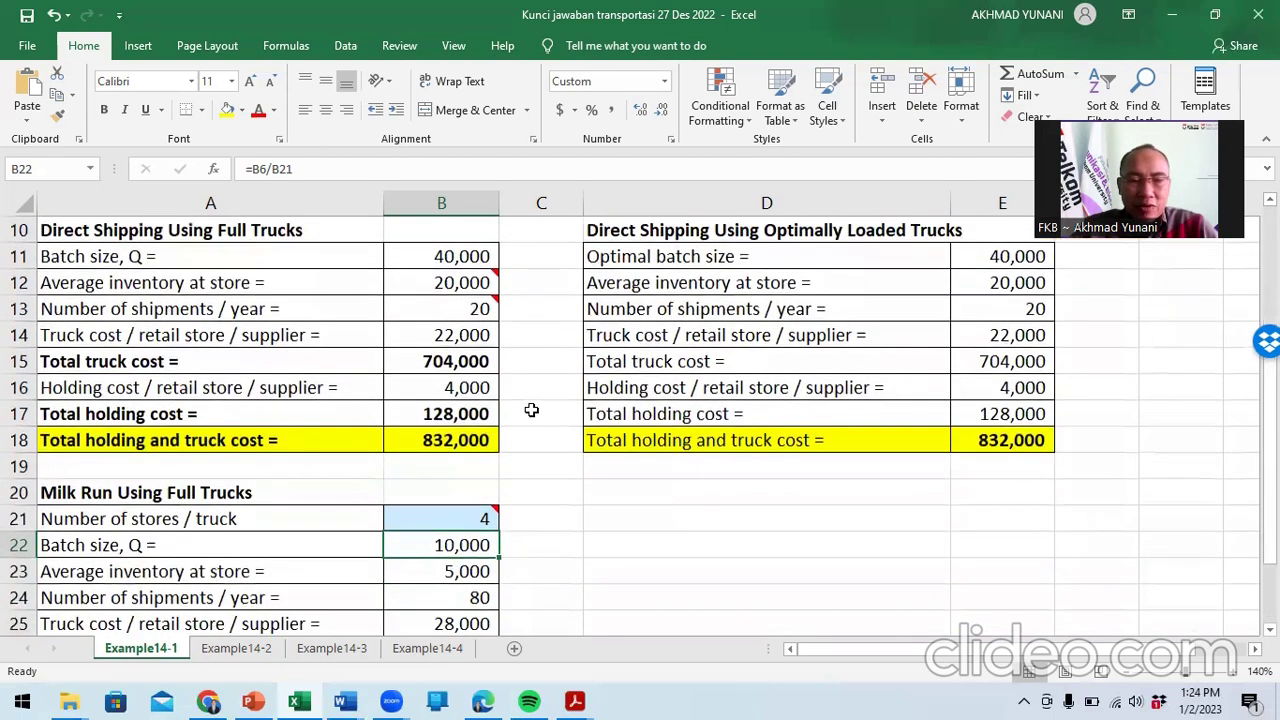
pyautogui.scroll(-1, 531, 410)
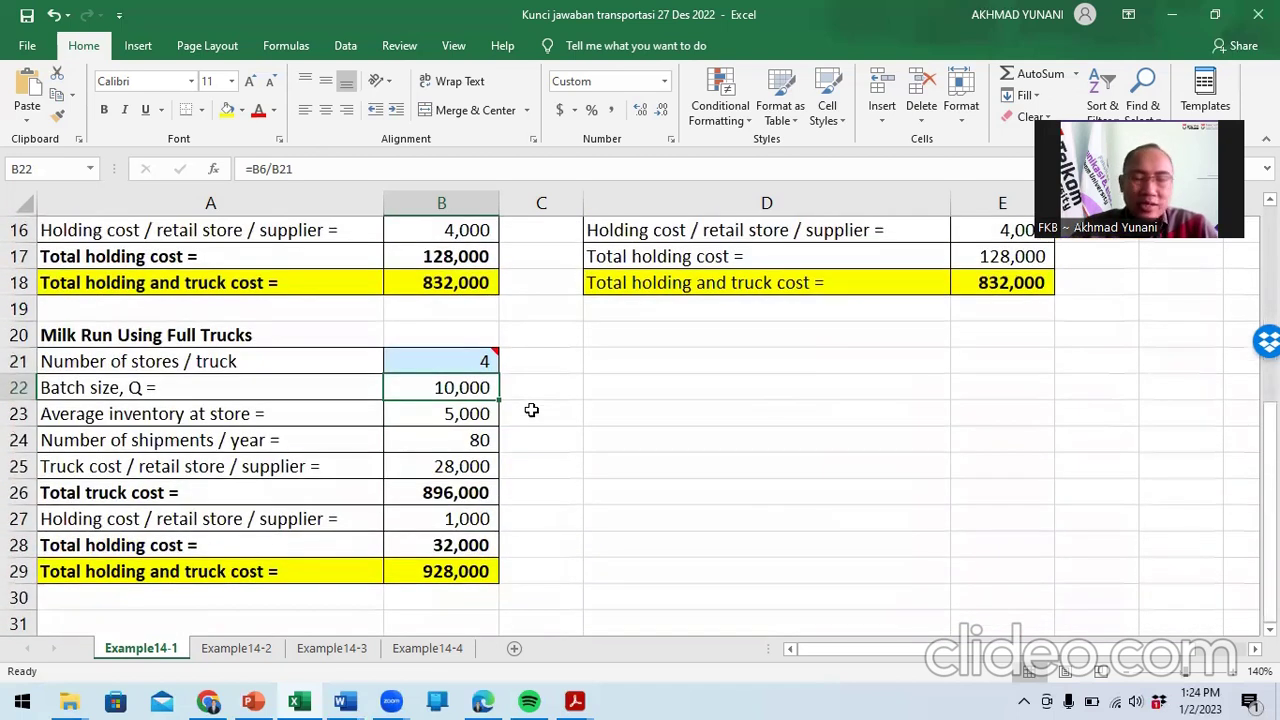
pyautogui.click(477, 365)
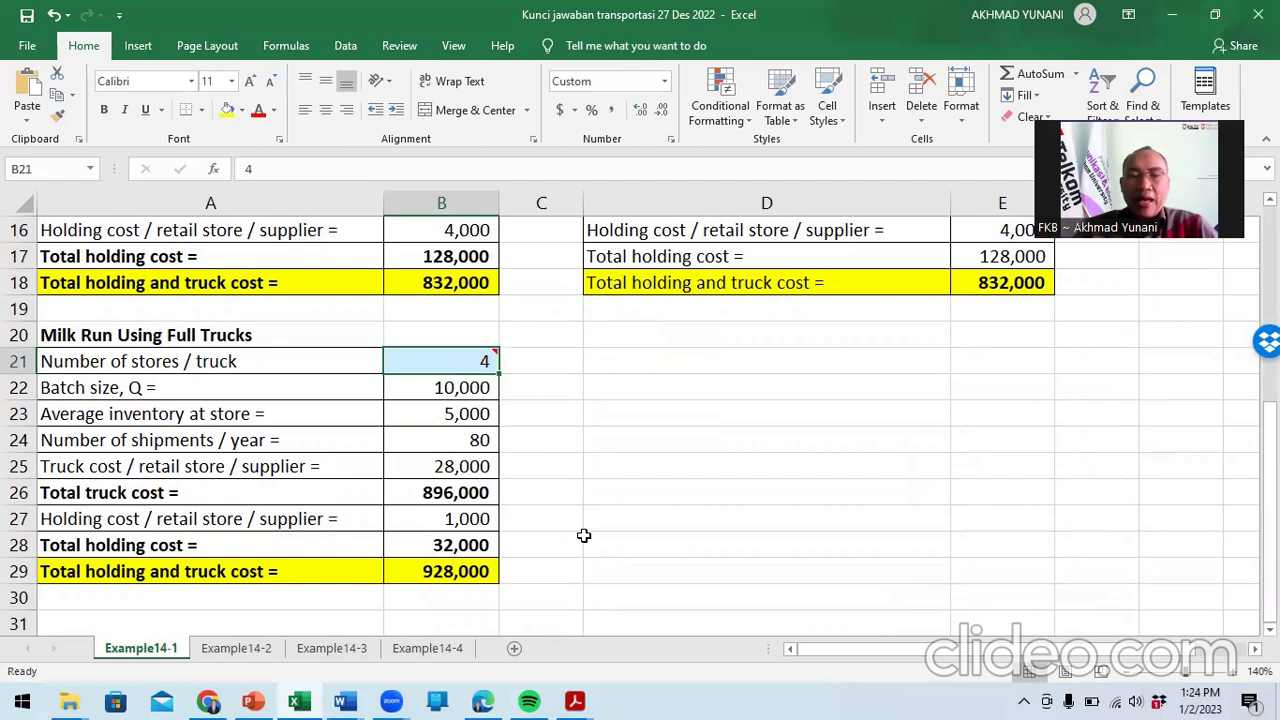
pyautogui.write('2')
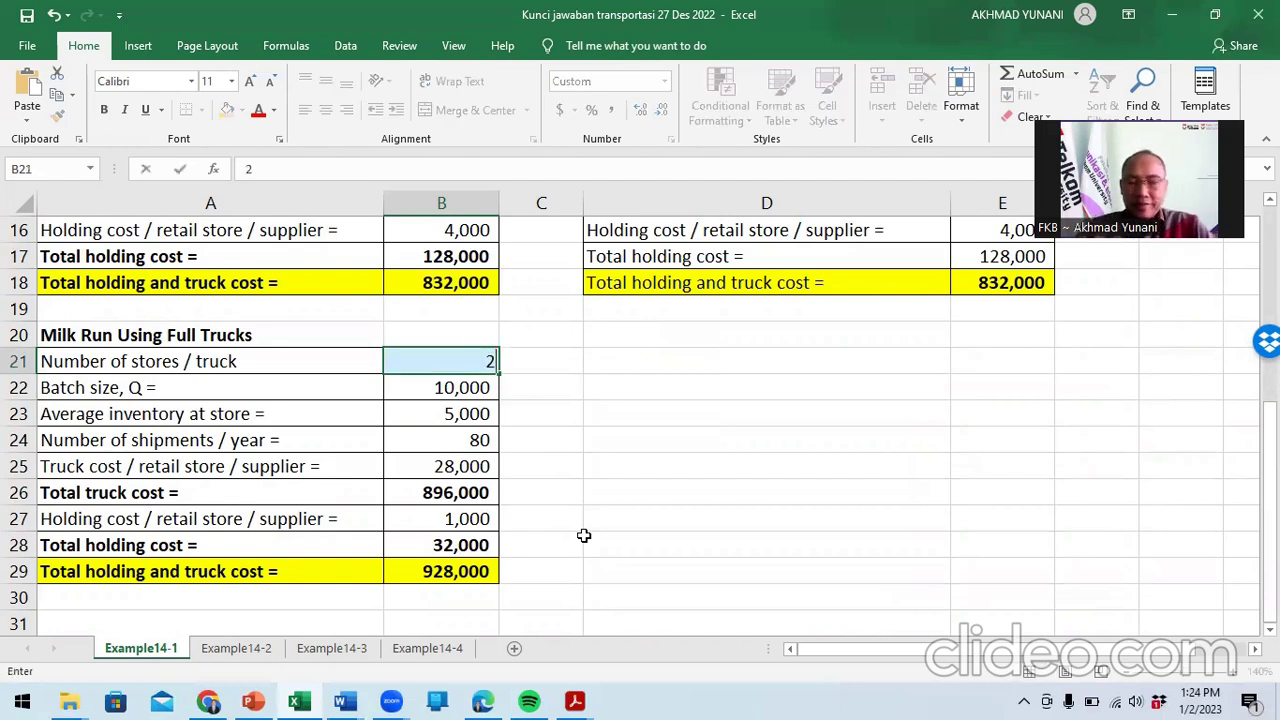
pyautogui.press('Return')
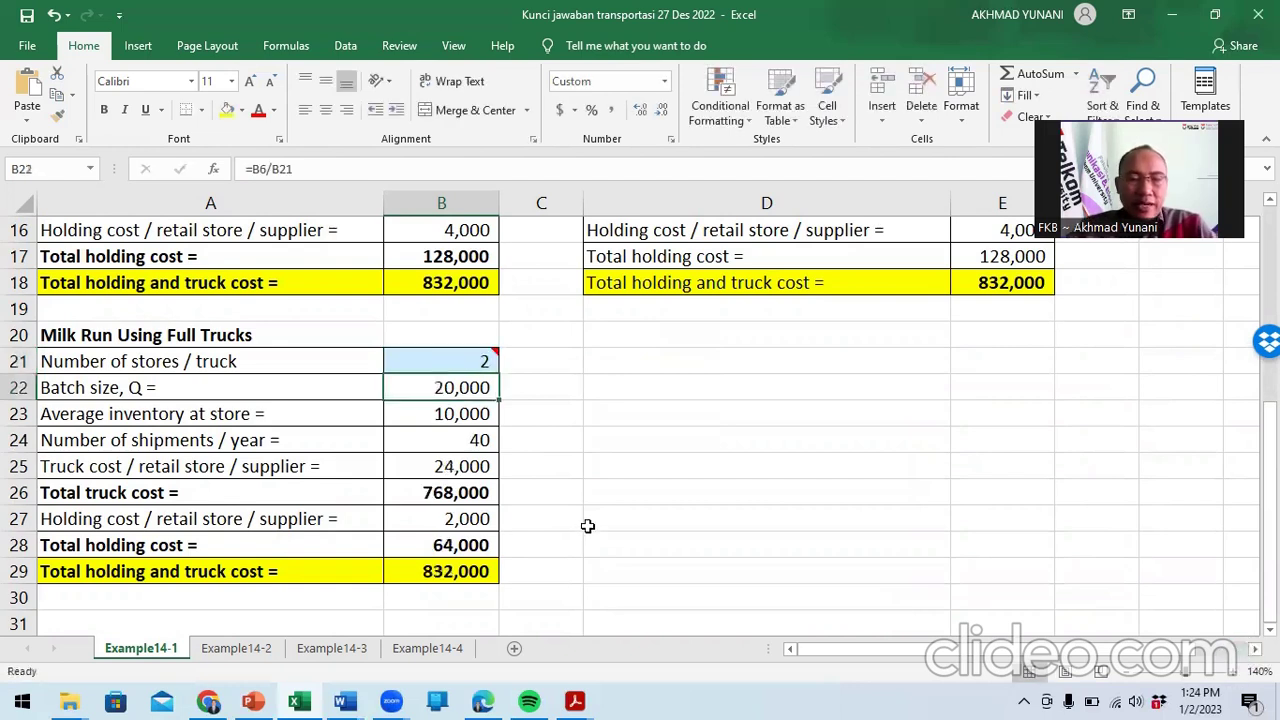
# - Set the demand per store from each supplier to 960,000 in the input data
pyautogui.scroll(3, 637, 506)
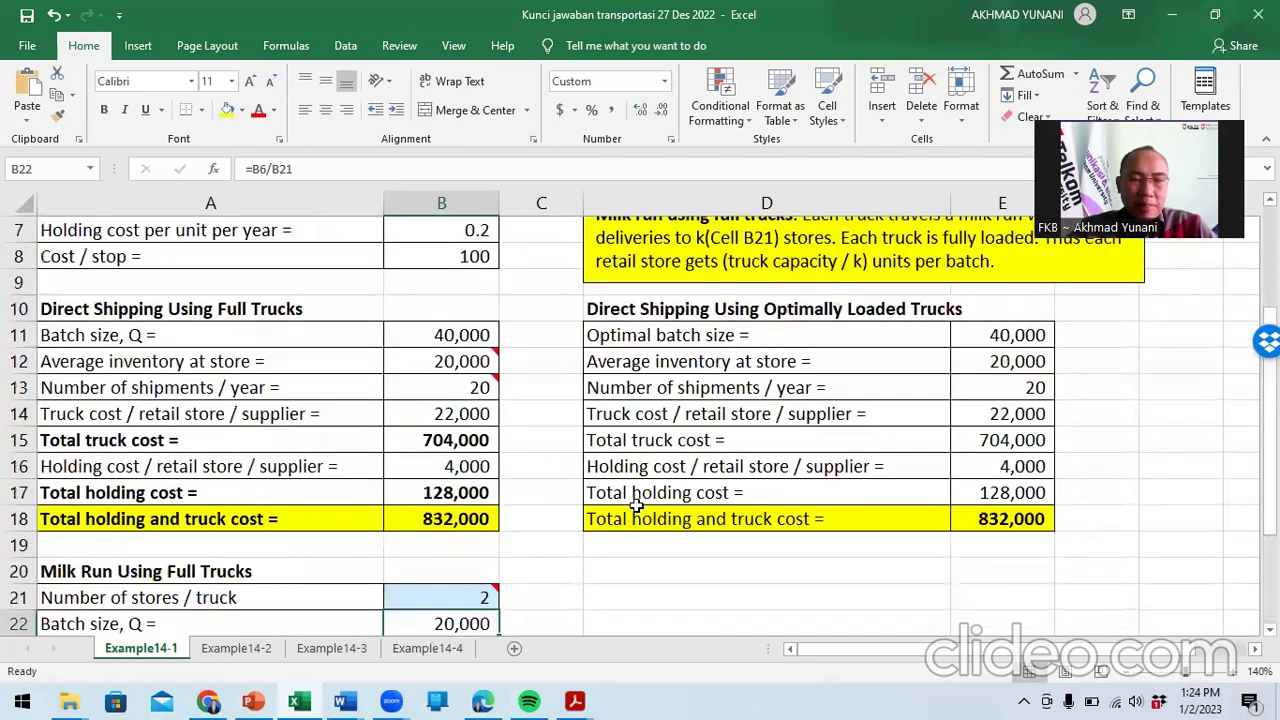
pyautogui.scroll(1, 637, 506)
pyautogui.scroll(1, 637, 506)
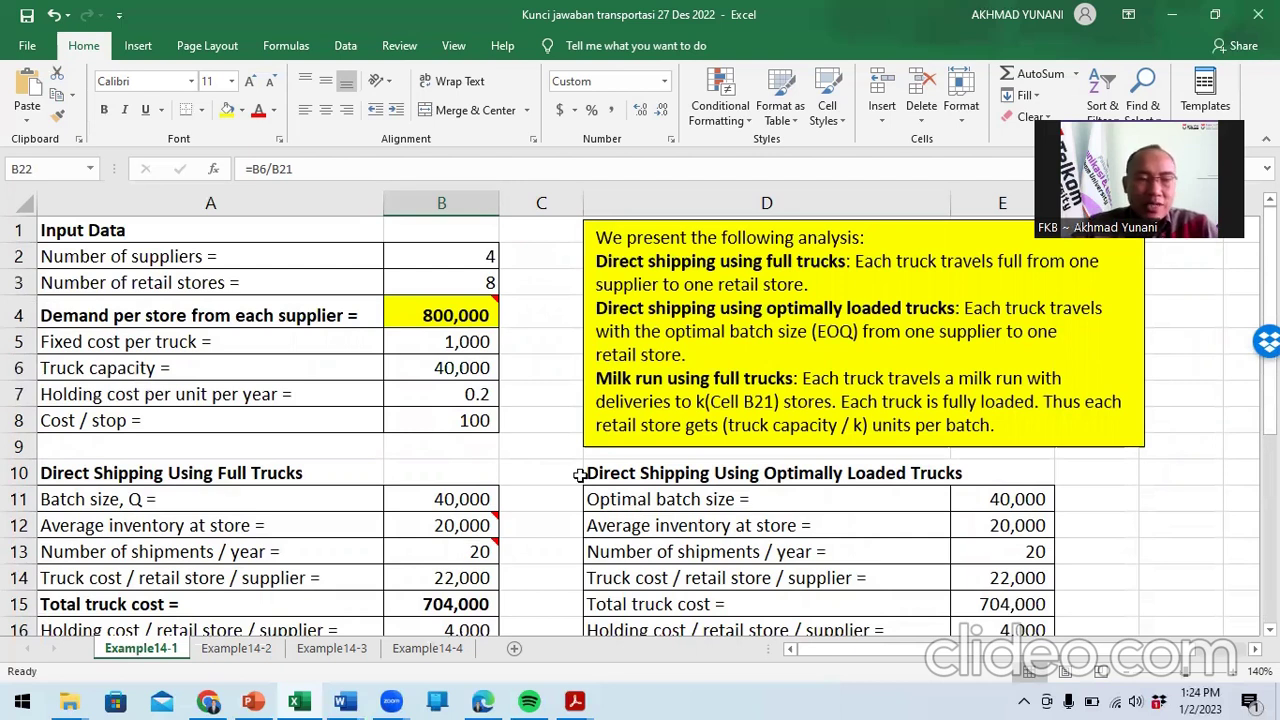
pyautogui.click(417, 319)
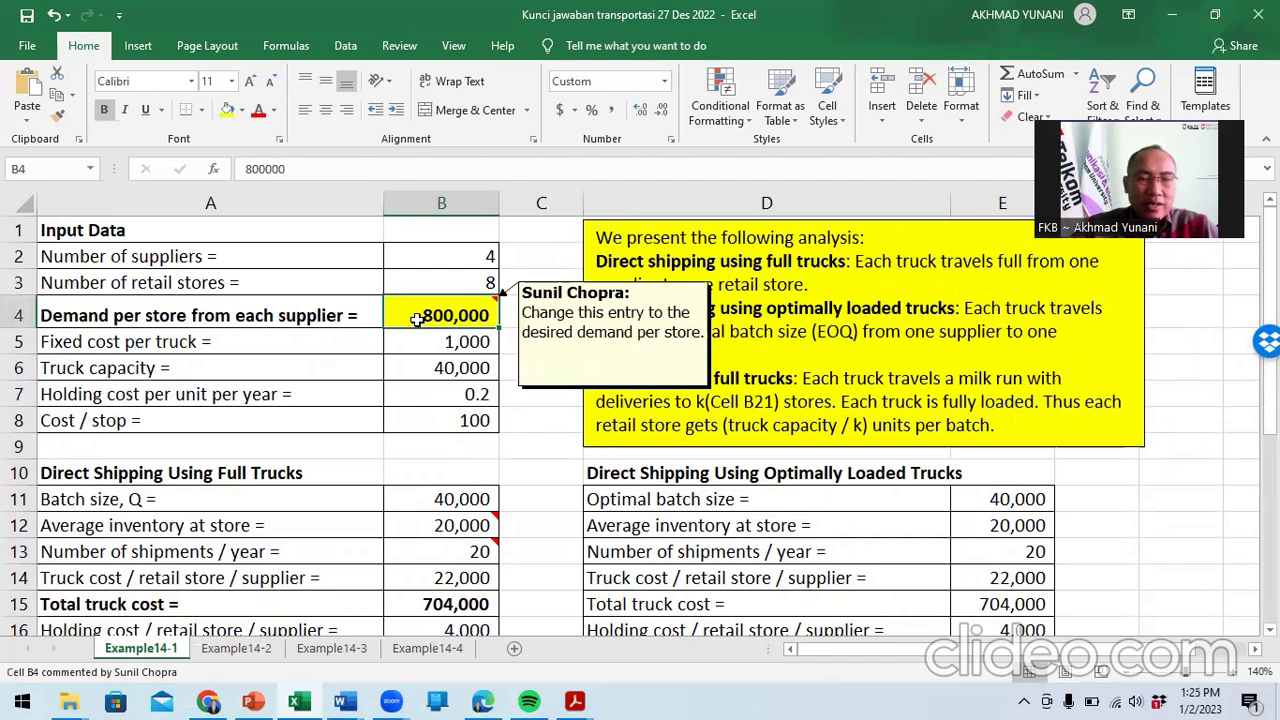
pyautogui.moveTo(445, 541)
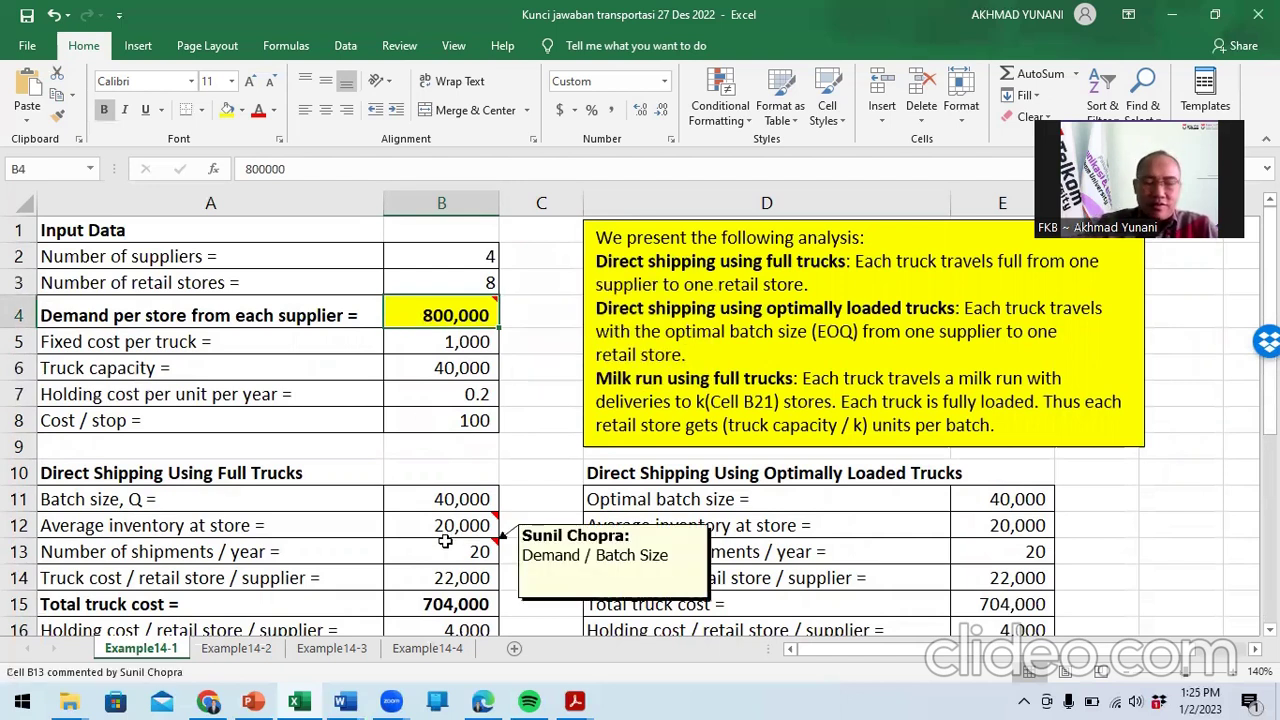
pyautogui.write('96')
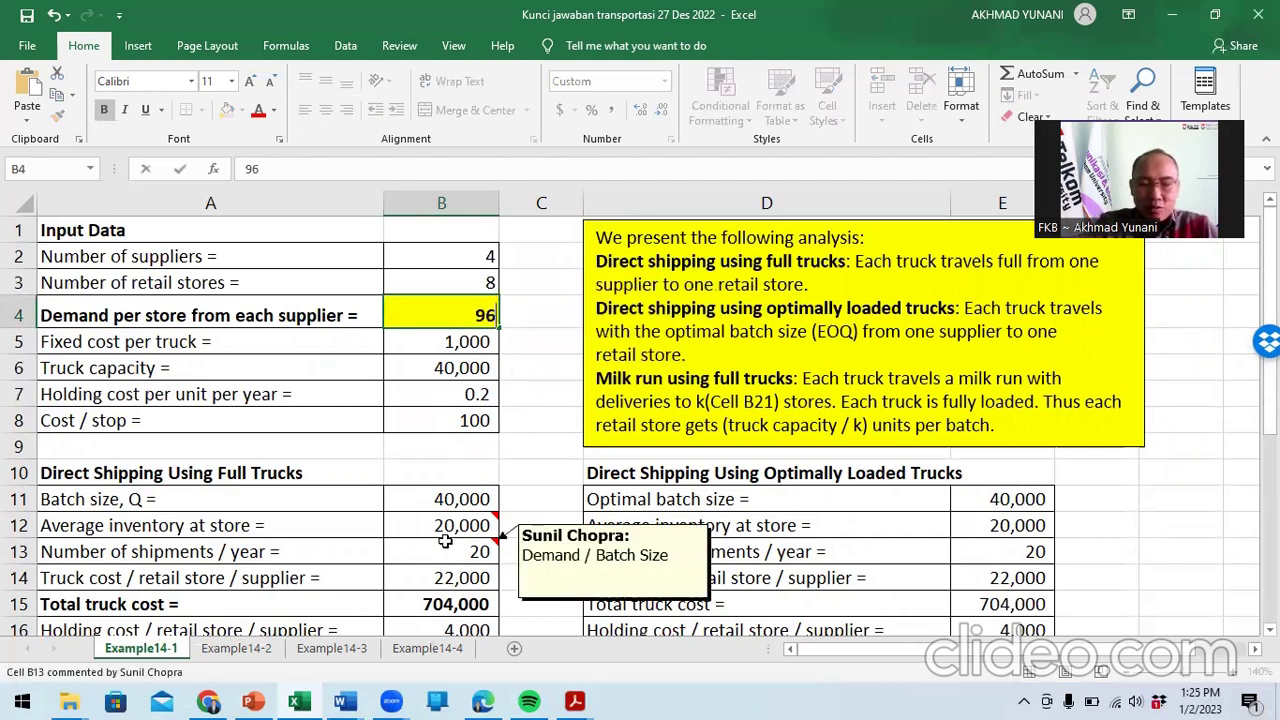
pyautogui.write('0,00')
pyautogui.write('0000')
pyautogui.press('Return')
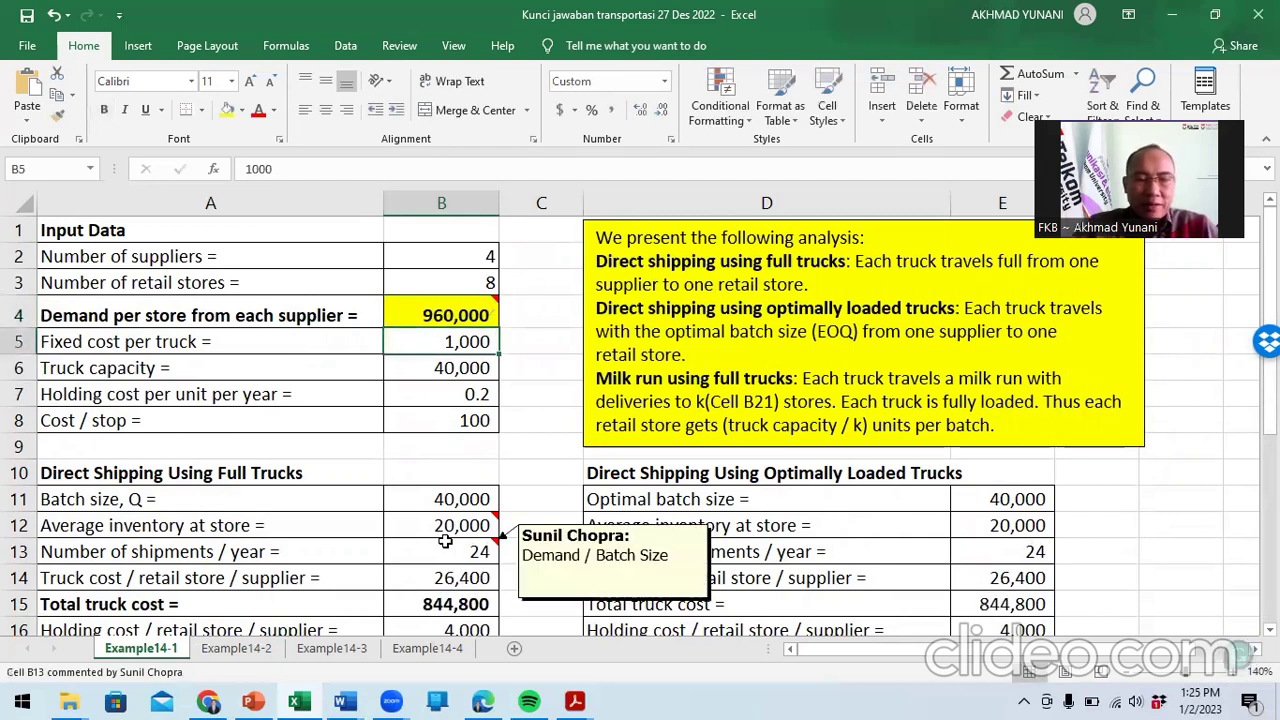
# - Compare the recalculated total holding and truck costs of both direct shipping options with those of the milk run
pyautogui.scroll(-1, 445, 541)
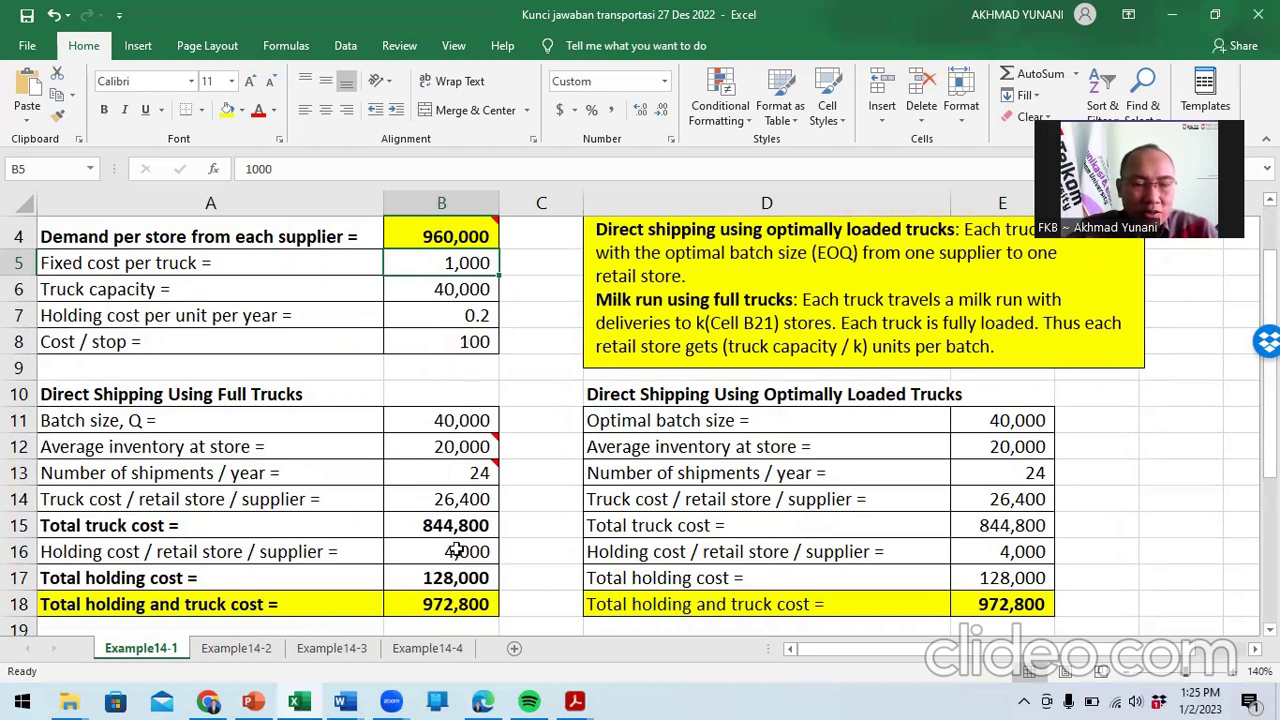
pyautogui.scroll(-1, 455, 550)
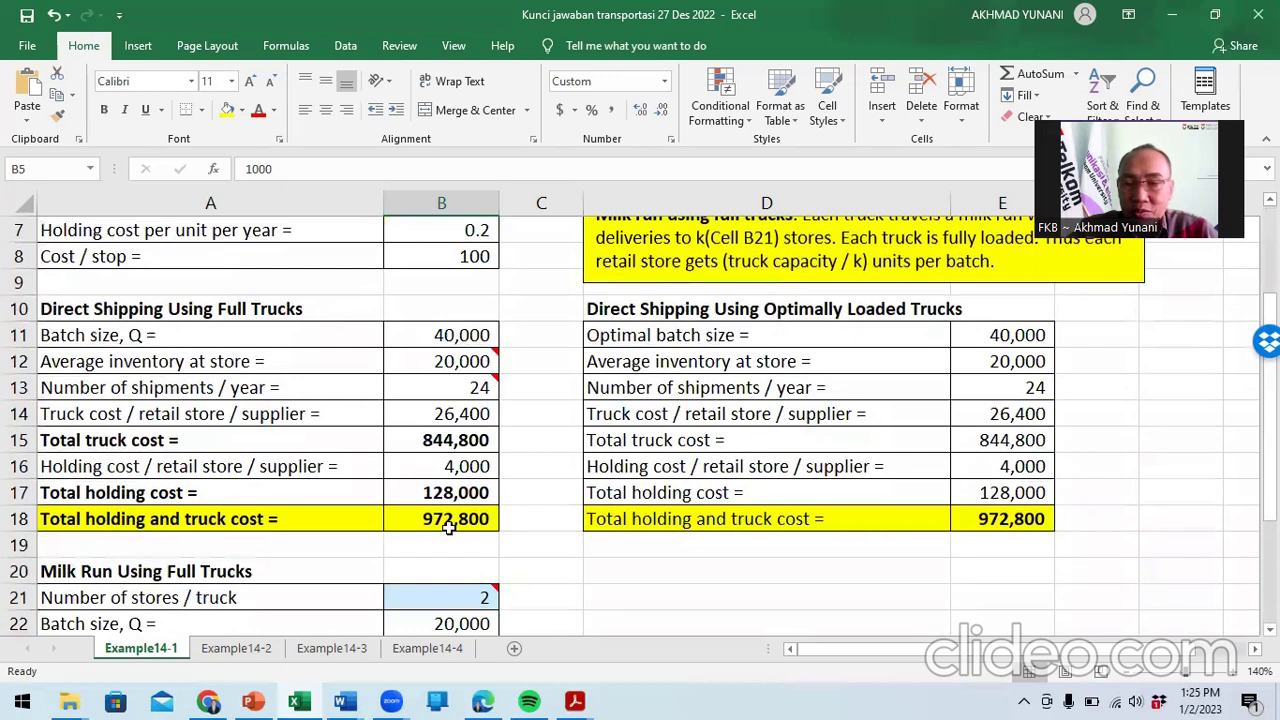
pyautogui.scroll(-2, 449, 529)
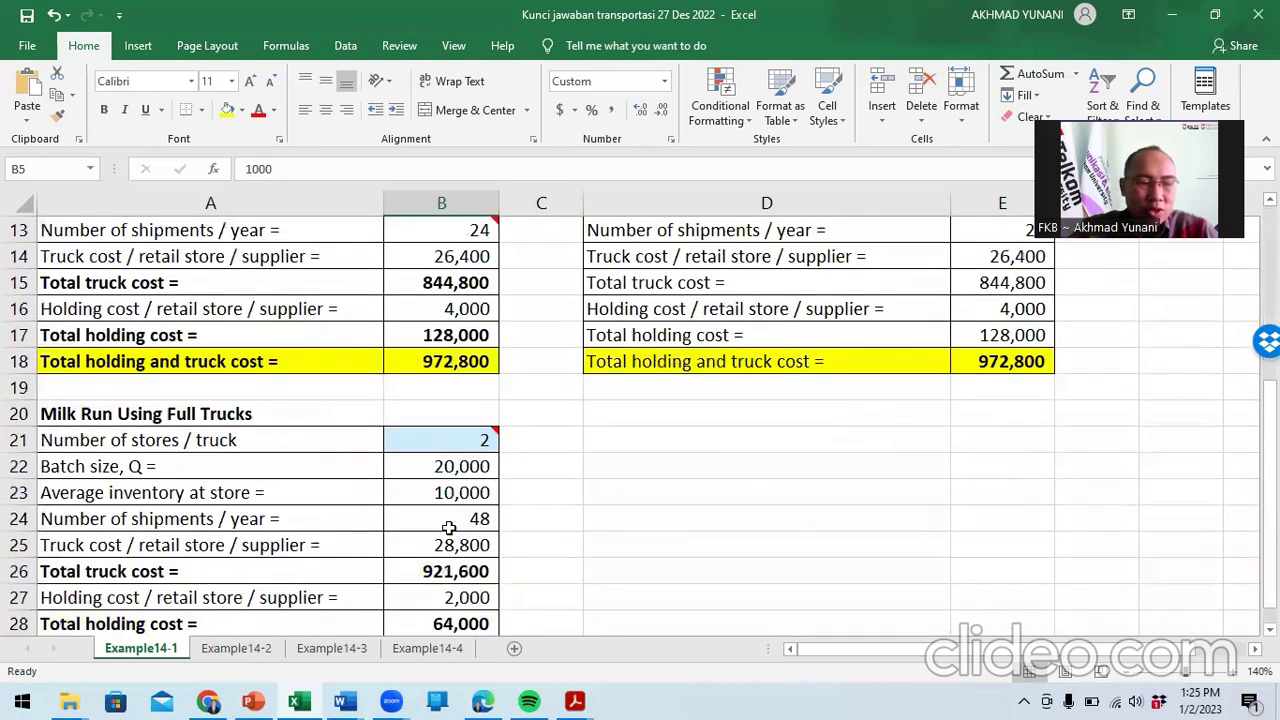
pyautogui.scroll(-2, 449, 529)
pyautogui.scroll(2, 449, 529)
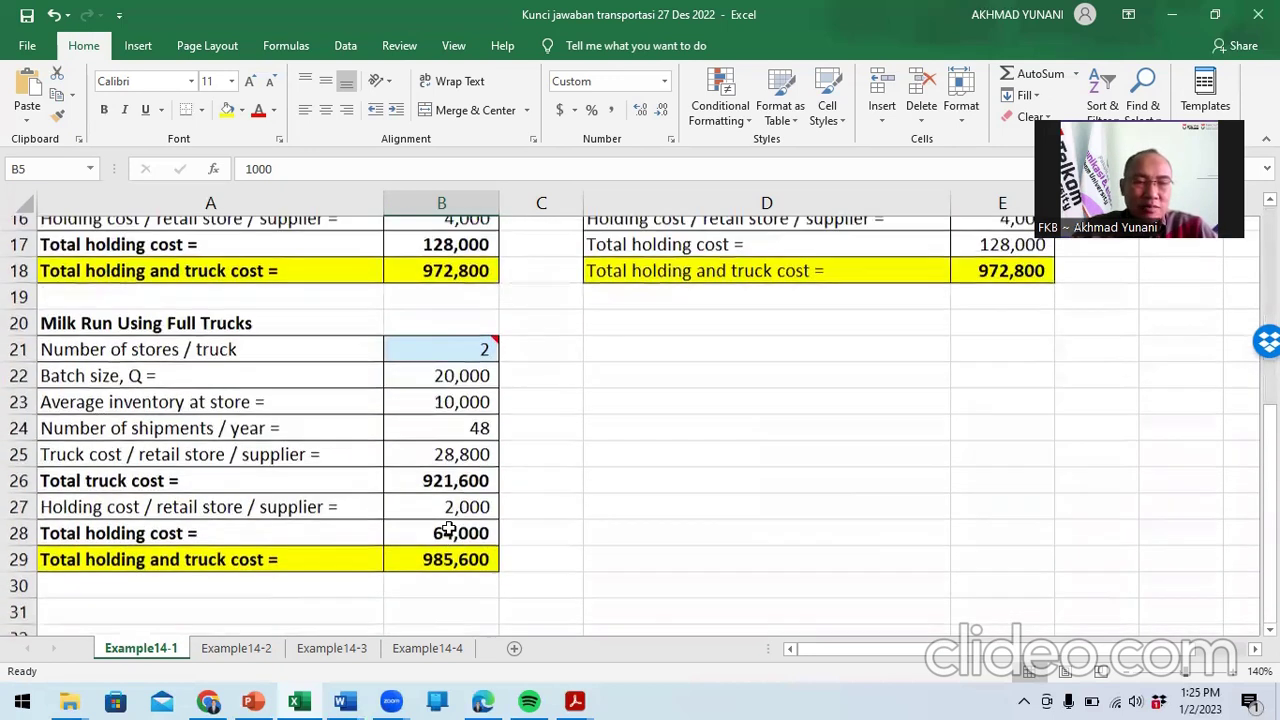
pyautogui.scroll(-1, 449, 529)
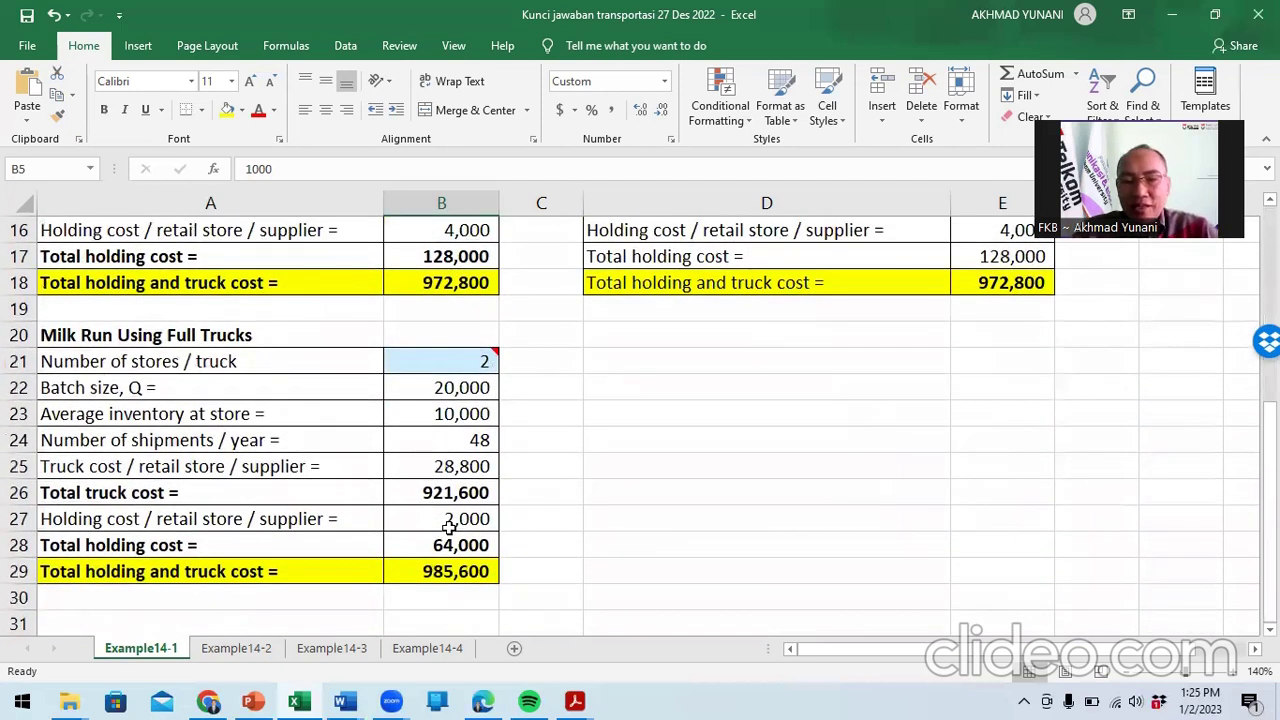
# - Switch to the PowerPoint lecture deck and review the Contoh Pemilihan Jaringan Transportasi problem statement on slide 21, including its sales scenarios
pyautogui.click(252, 700)
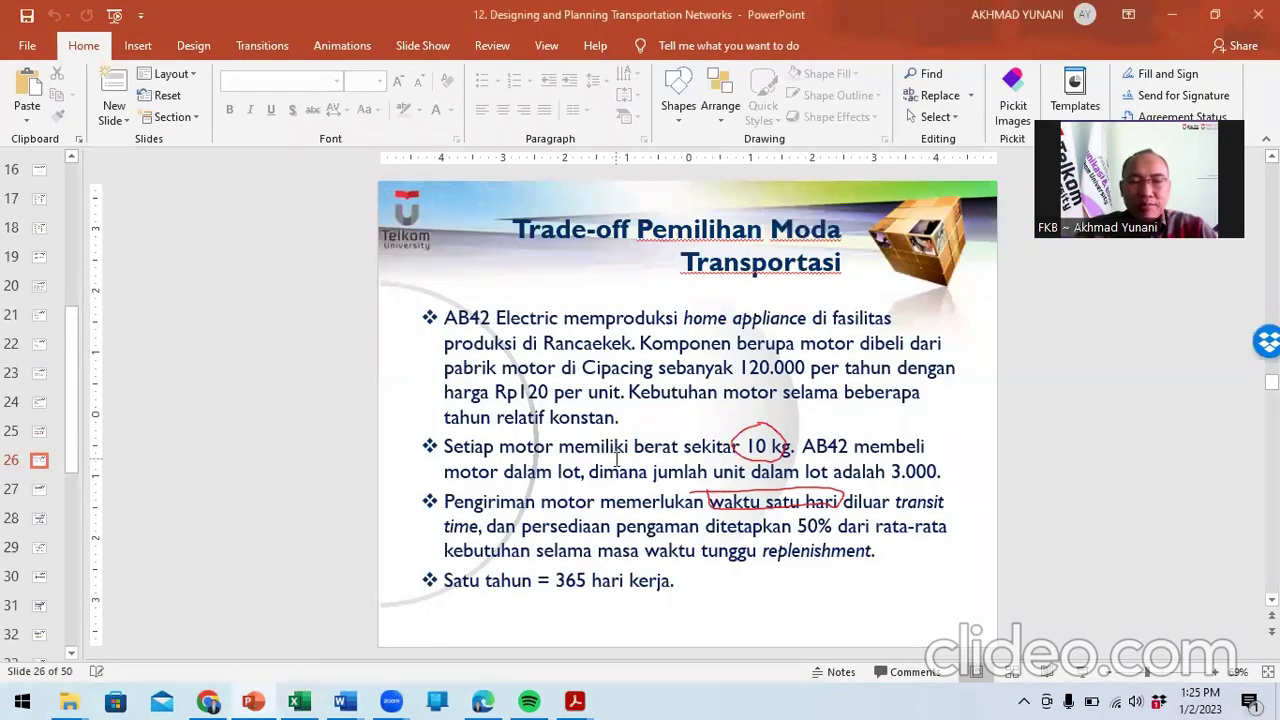
pyautogui.scroll(3, 617, 458)
pyautogui.scroll(-1, 618, 462)
pyautogui.scroll(2, 618, 462)
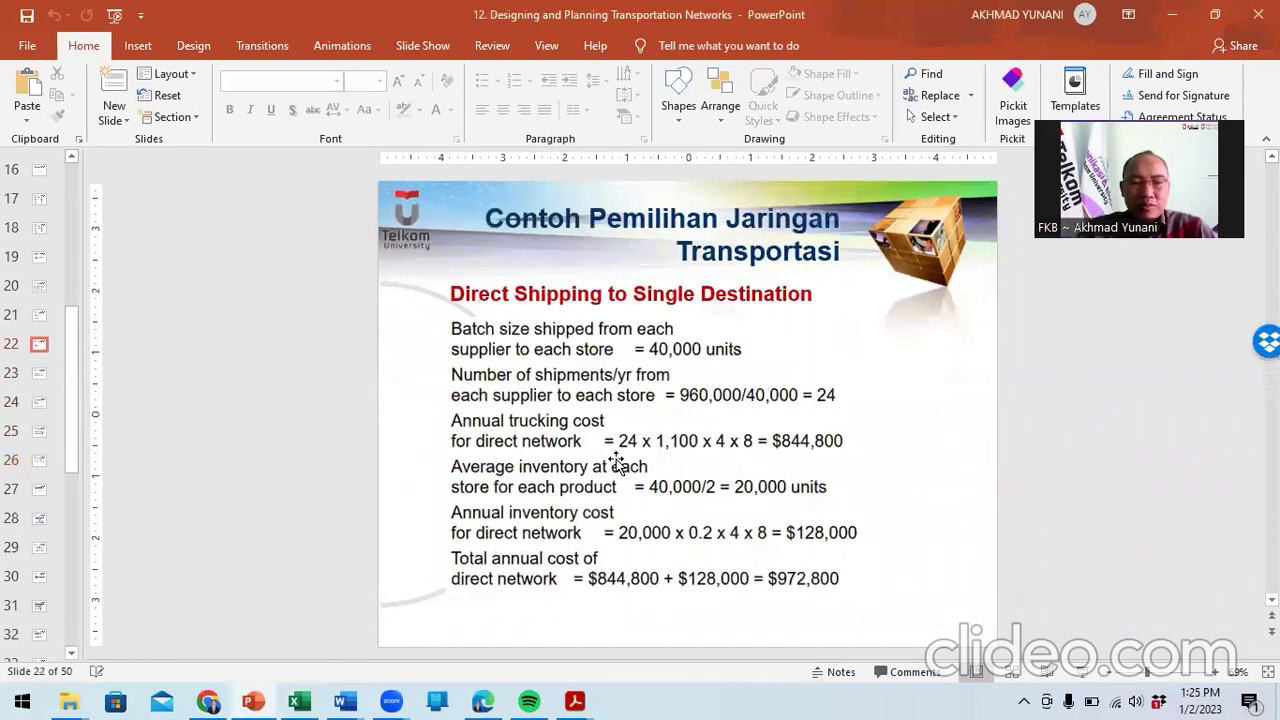
pyautogui.scroll(1, 616, 459)
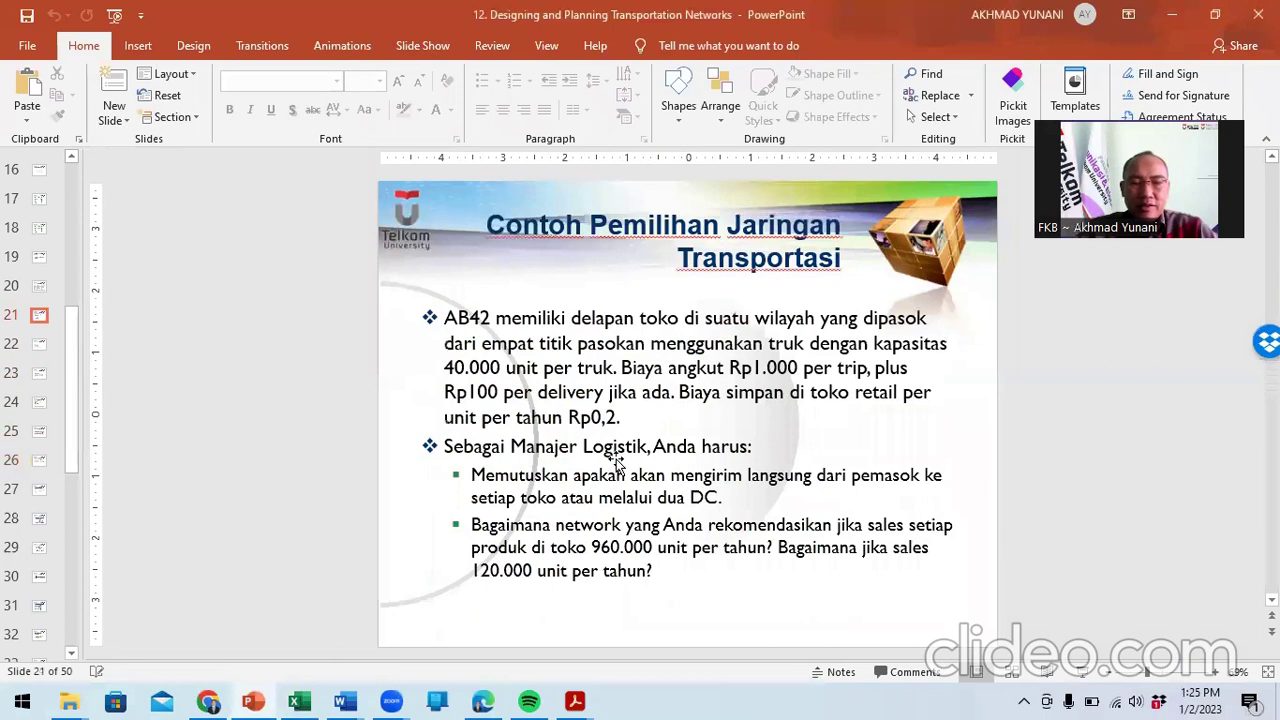
pyautogui.scroll(-1, 617, 462)
pyautogui.scroll(1, 680, 468)
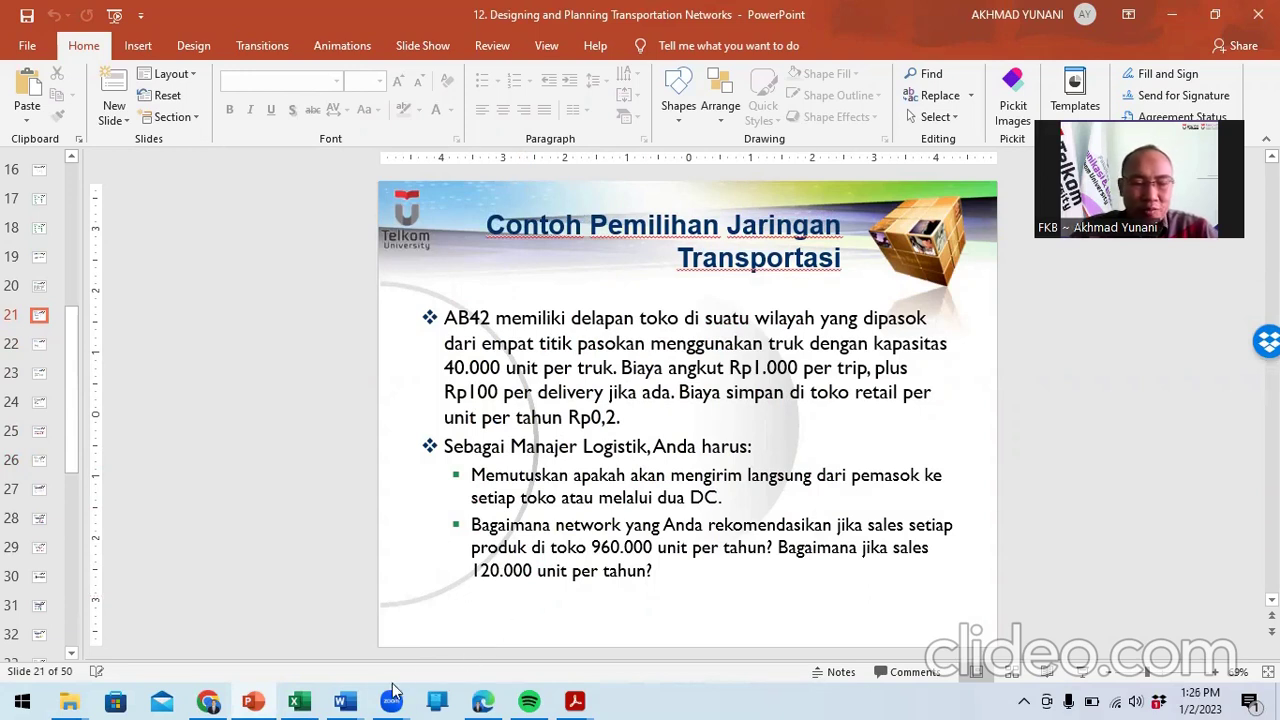
# - Return to the Excel cost model and review the direct shipping and milk run results for the 960,000-unit scenario
pyautogui.click(300, 701)
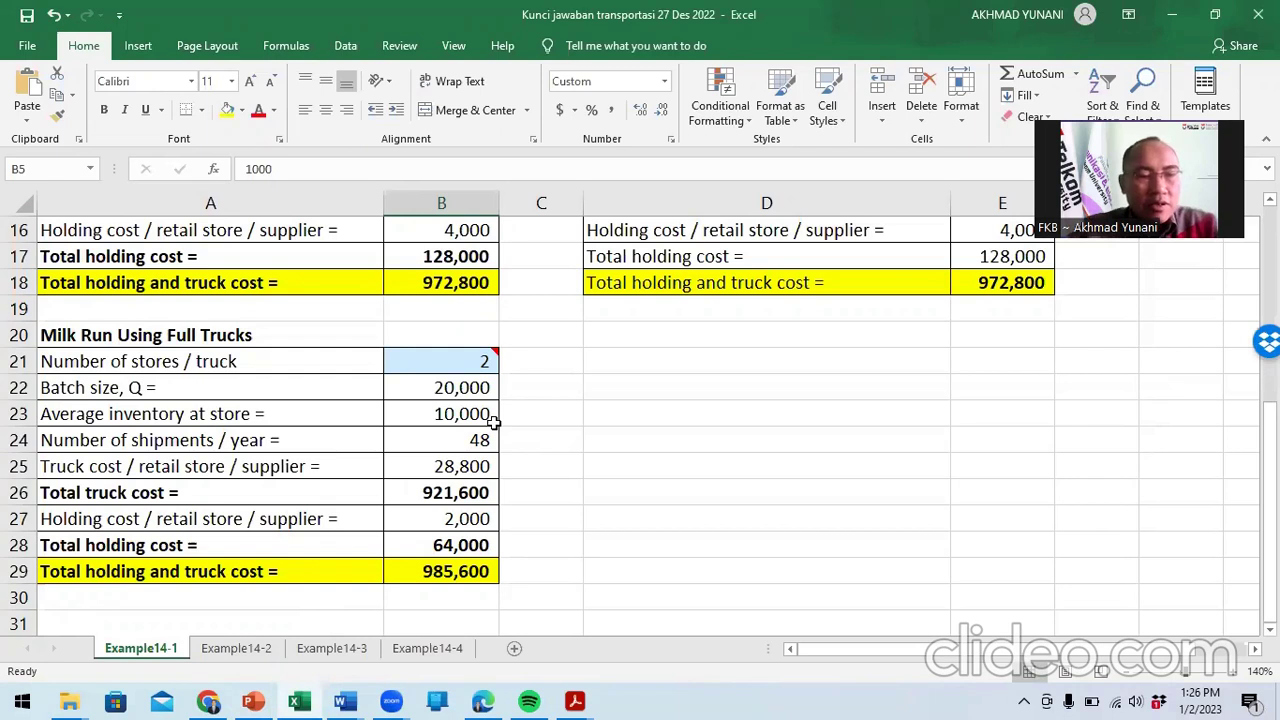
pyautogui.scroll(3, 494, 422)
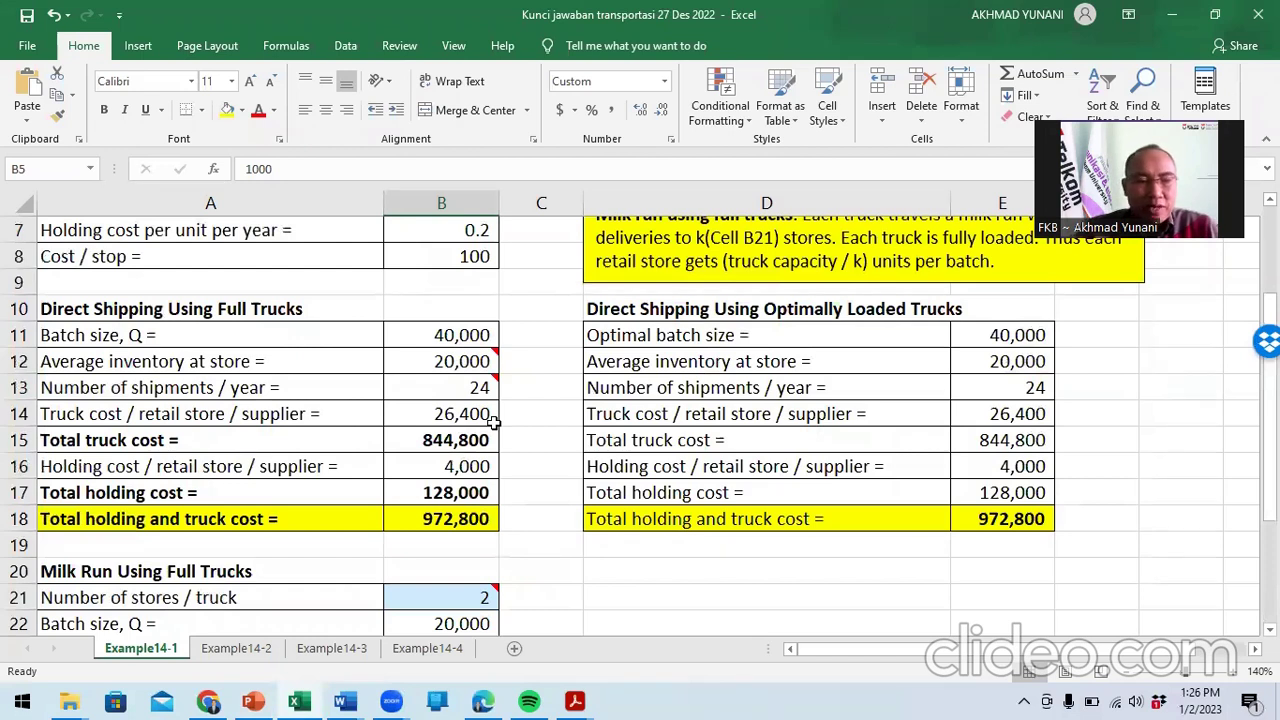
pyautogui.scroll(-1, 494, 422)
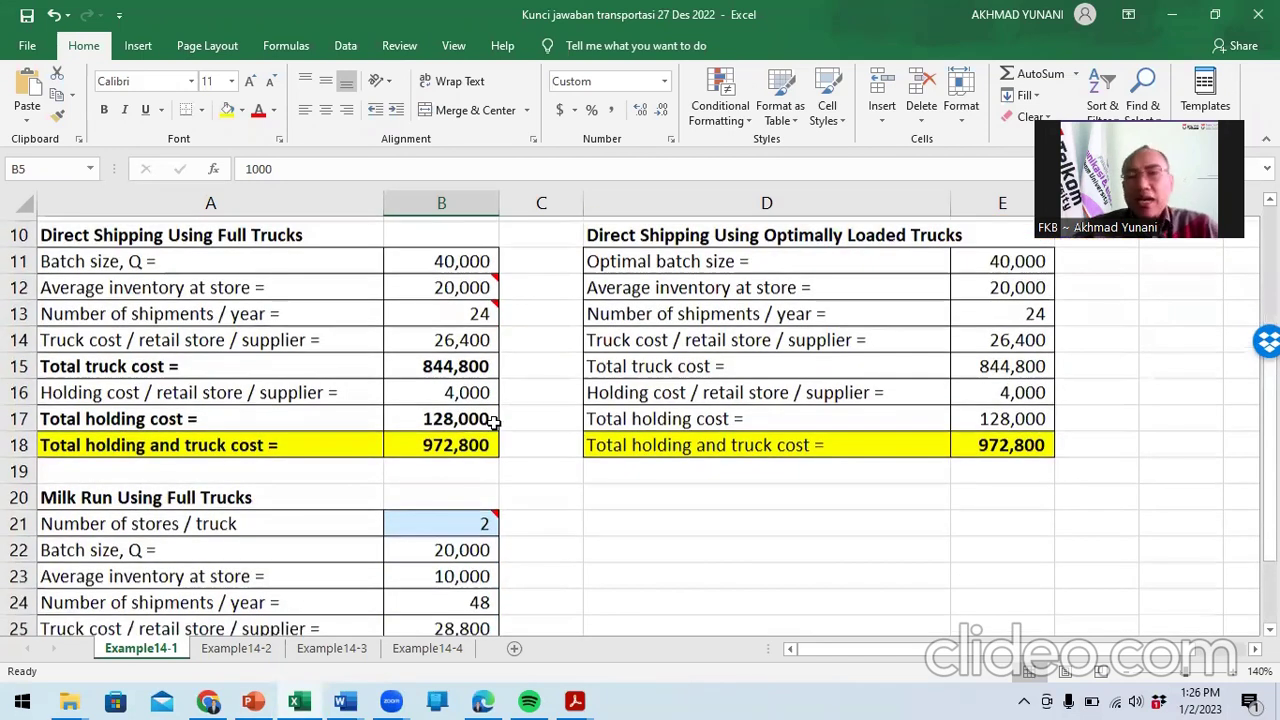
pyautogui.scroll(-1, 494, 422)
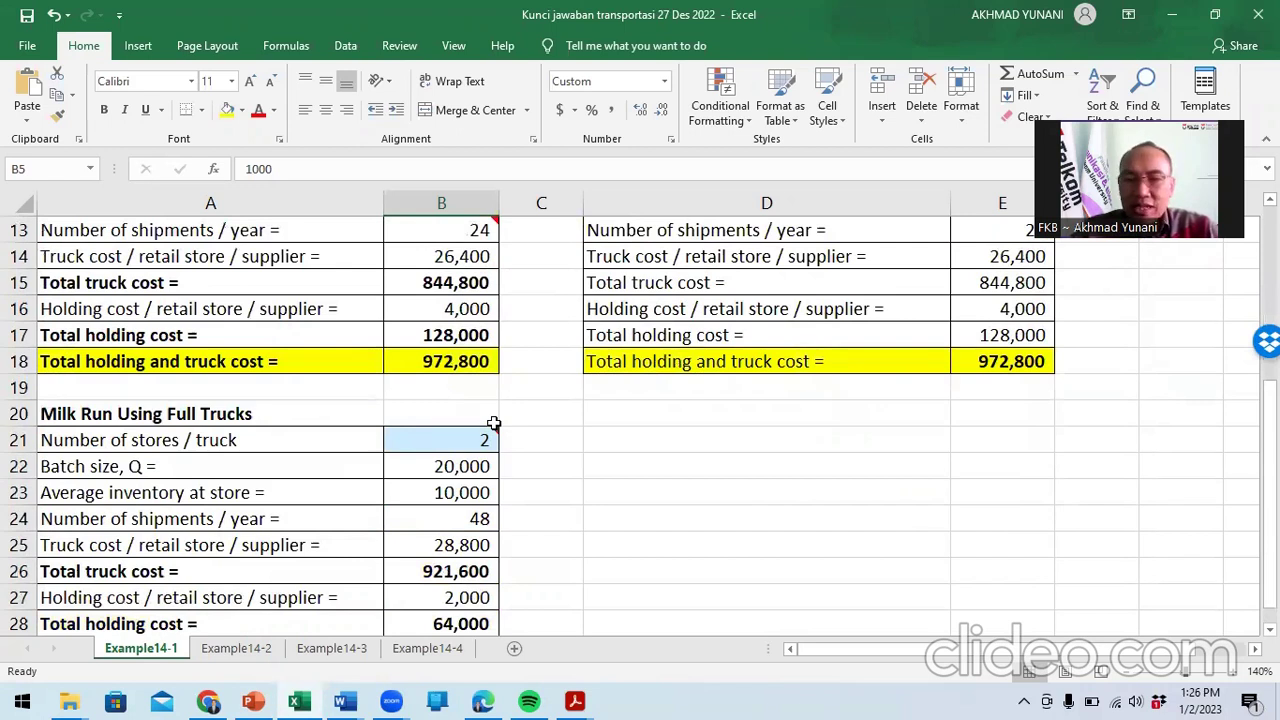
pyautogui.scroll(1, 494, 422)
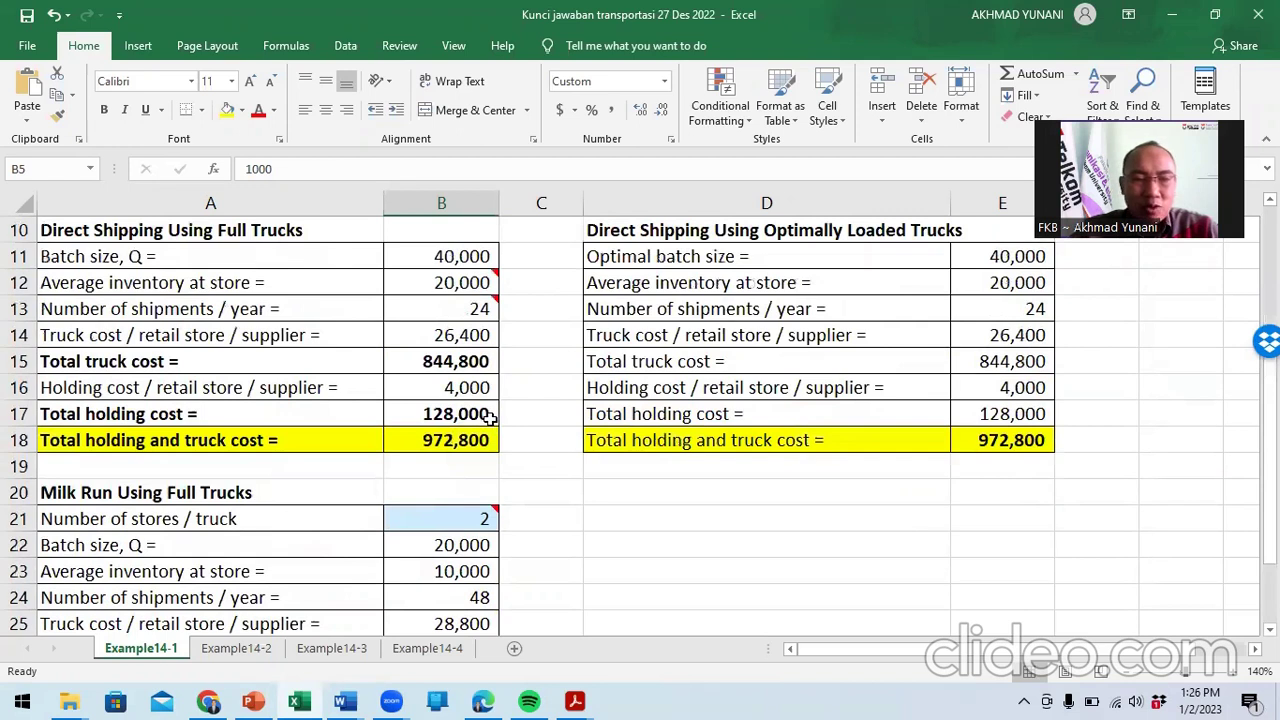
# - Set the demand per store from each supplier to 120,000 and check the recalculated direct shipping costs
pyautogui.scroll(3, 490, 420)
pyautogui.click(437, 315)
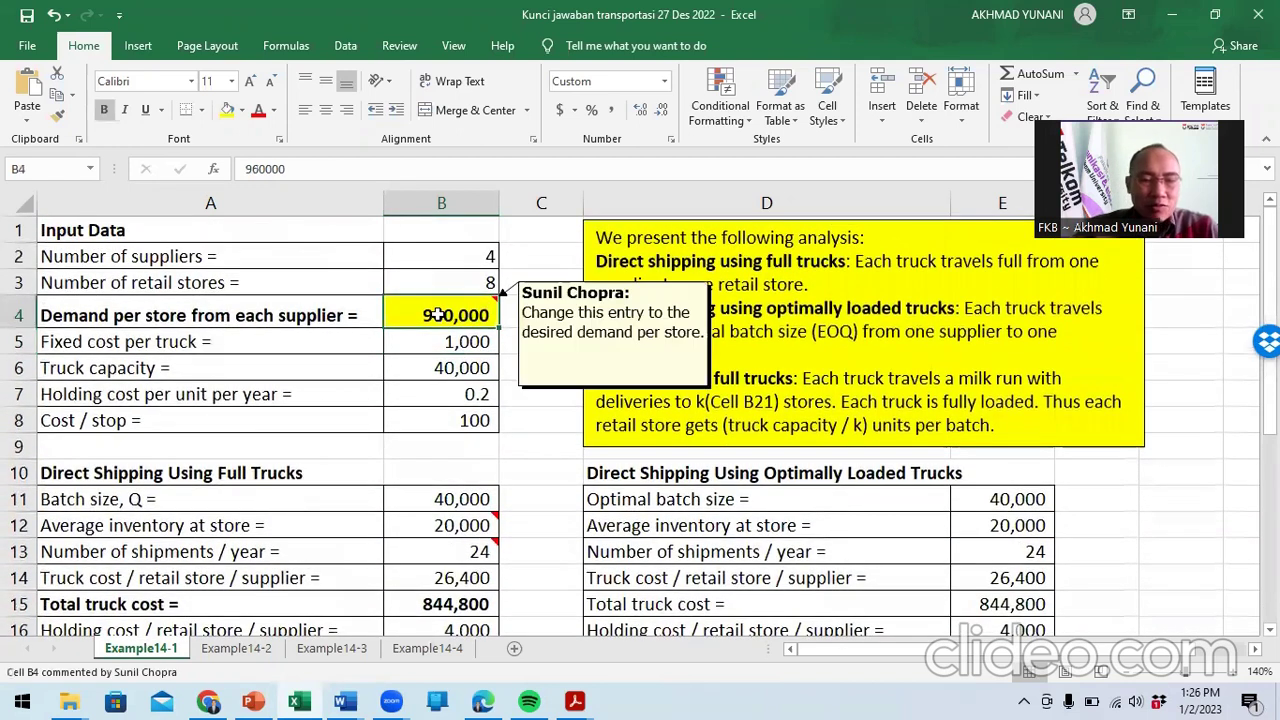
pyautogui.write('12')
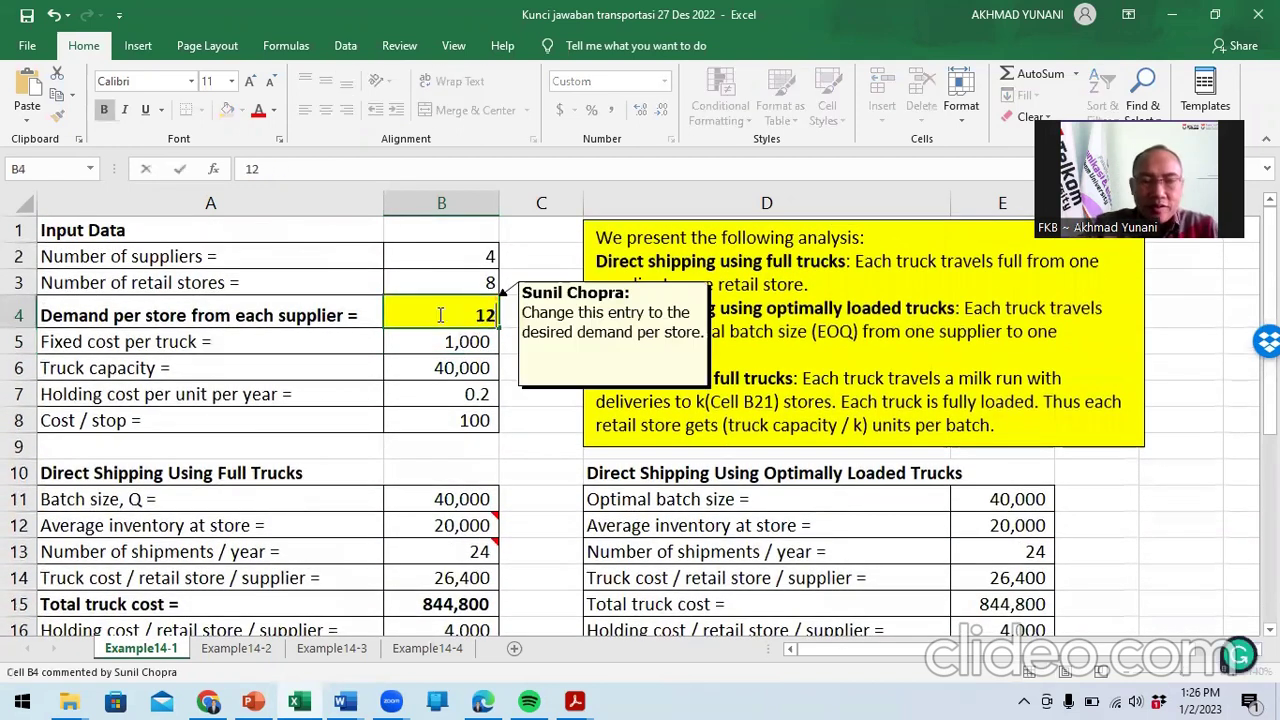
pyautogui.write('0000')
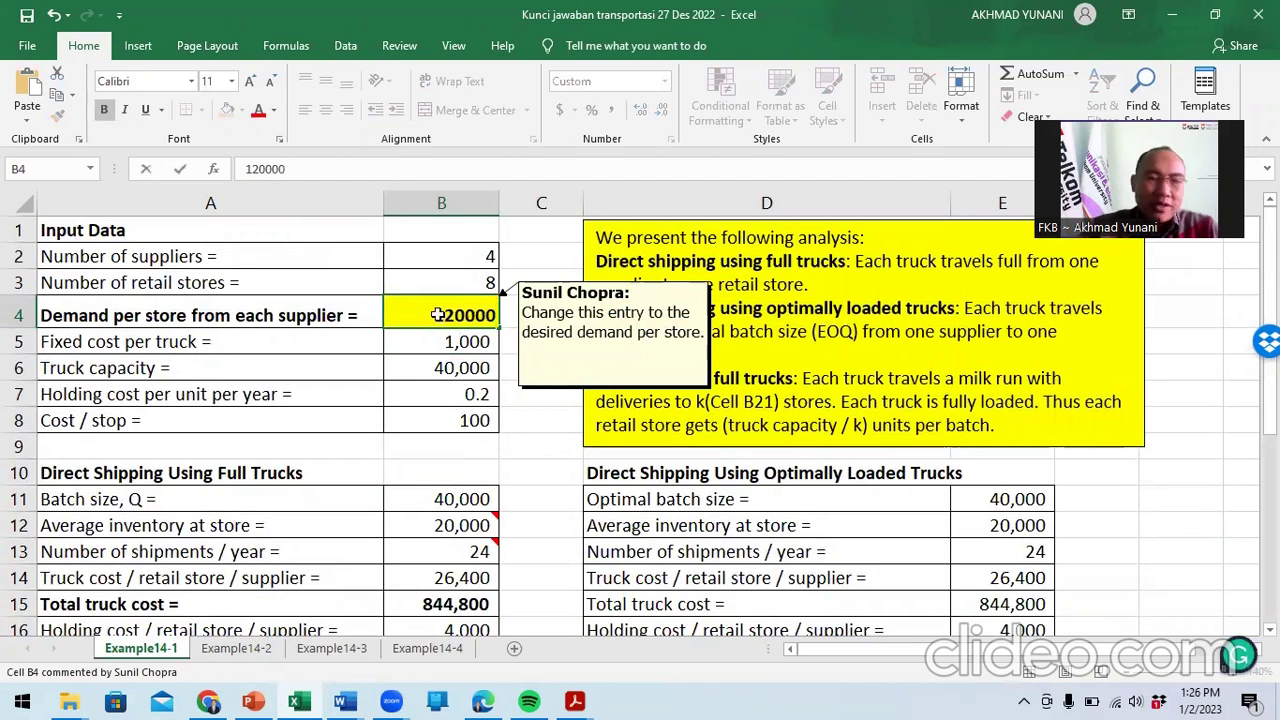
pyautogui.press('Return')
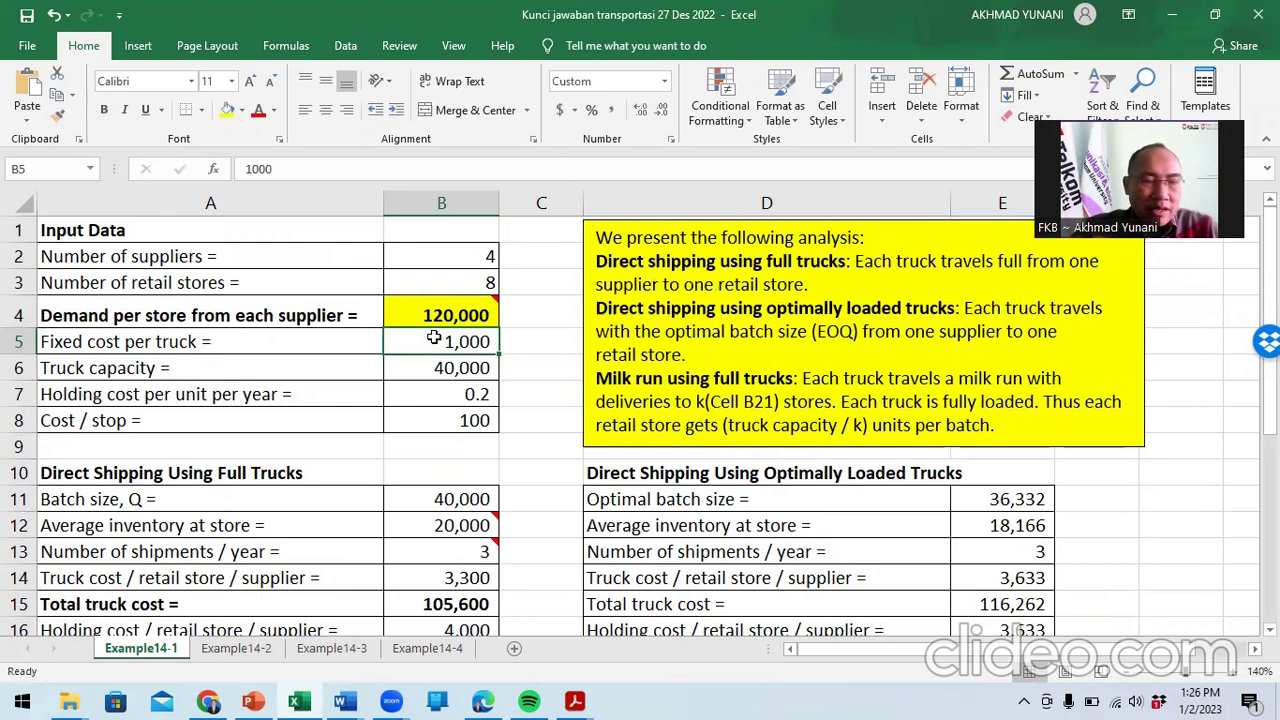
pyautogui.scroll(-2, 433, 338)
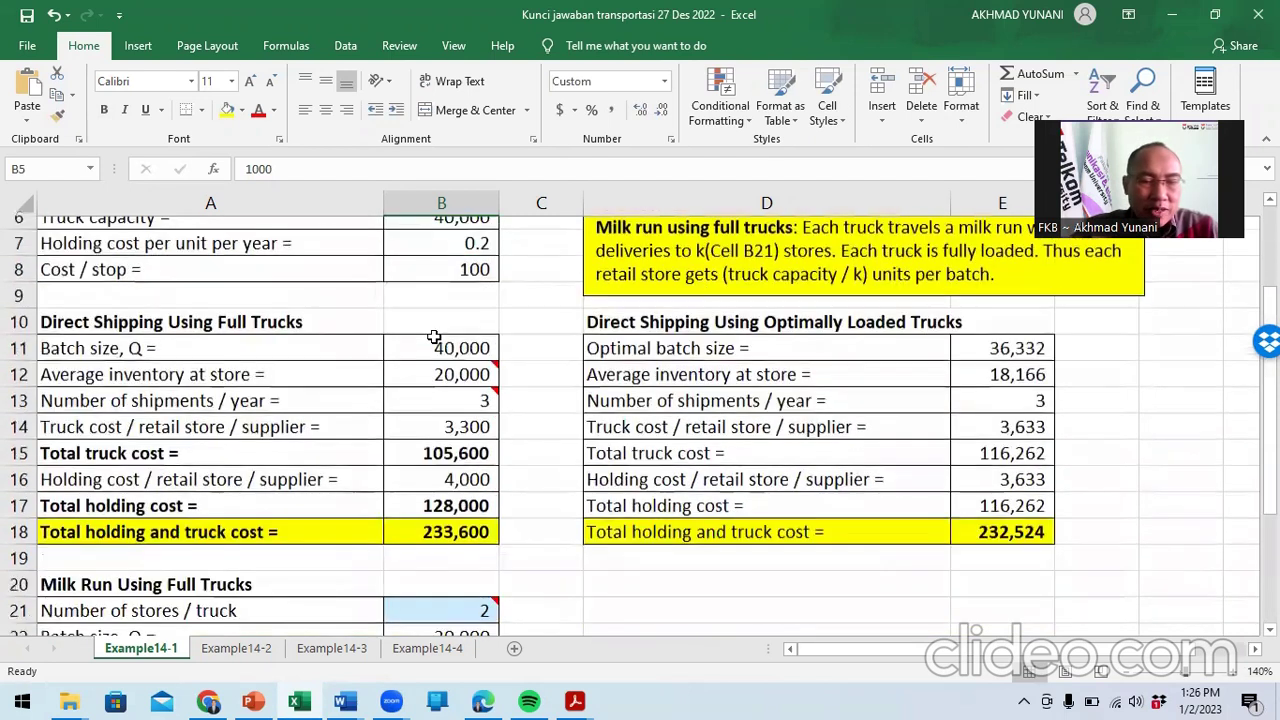
pyautogui.scroll(-1, 433, 338)
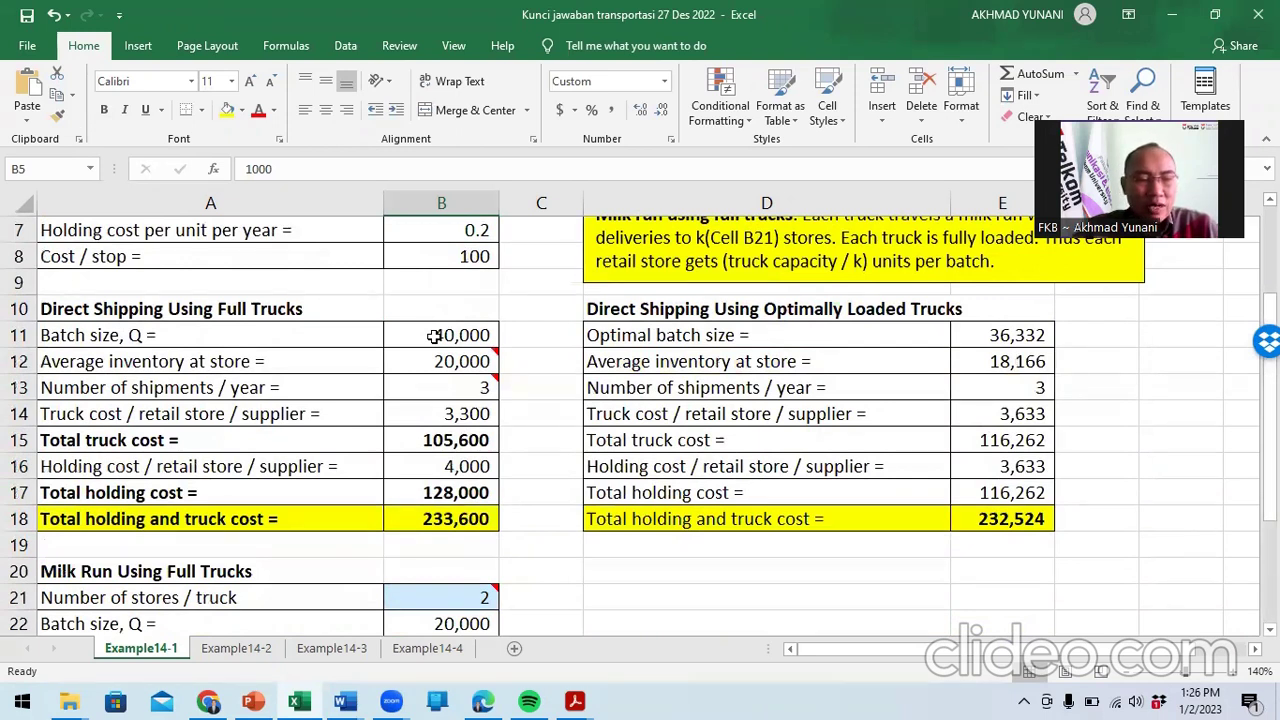
# - Check the milk run costs for the 120,000-unit scenario and set the demand per store from each supplier to 800,000
pyautogui.scroll(-3, 433, 336)
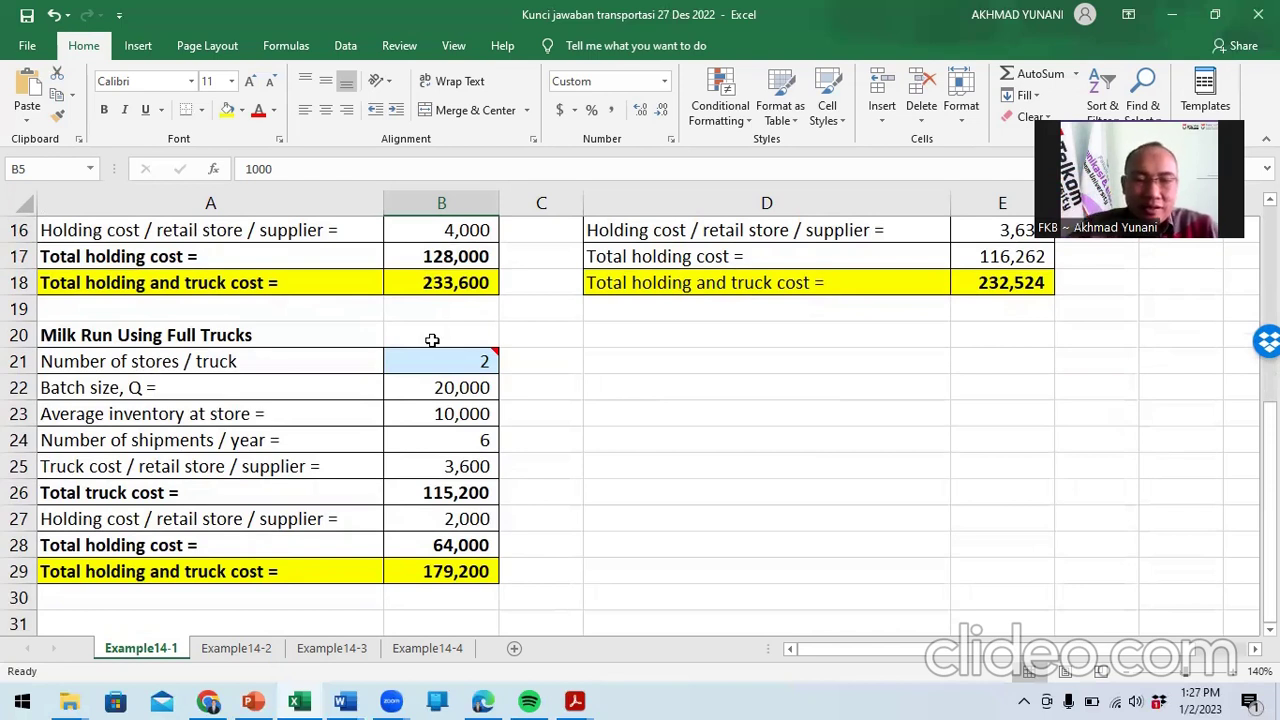
pyautogui.scroll(5, 432, 340)
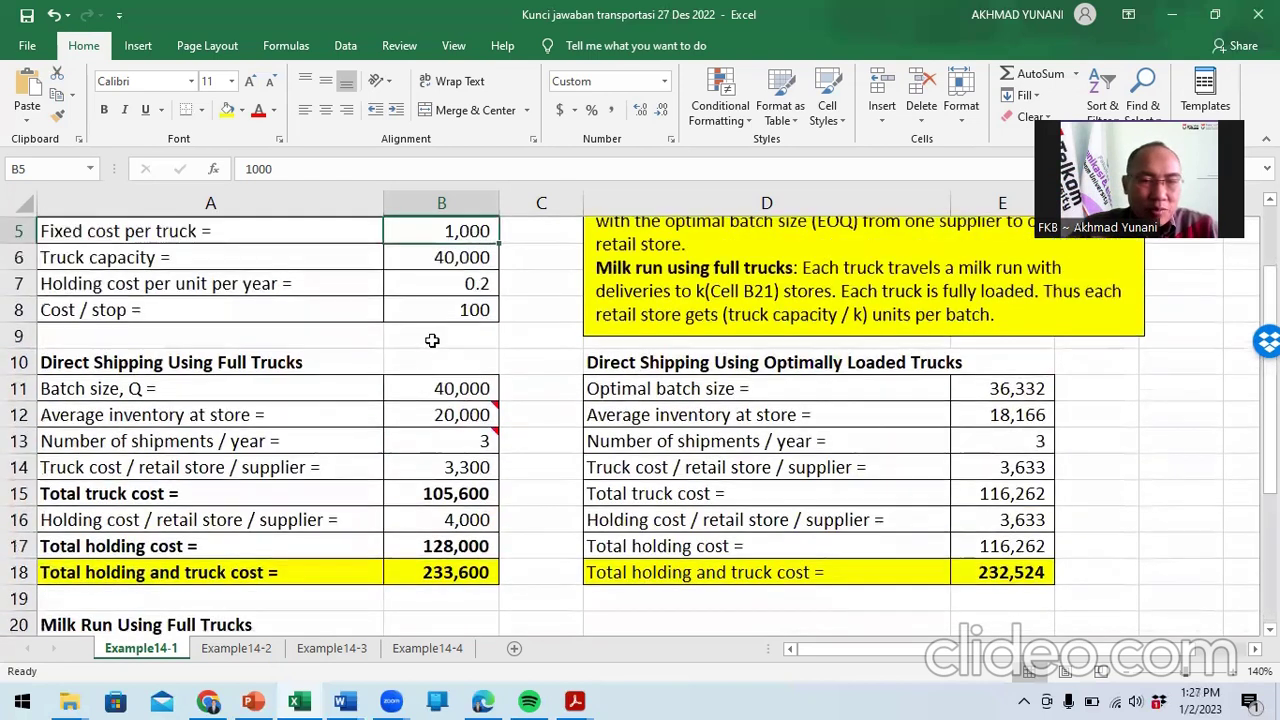
pyautogui.click(439, 310)
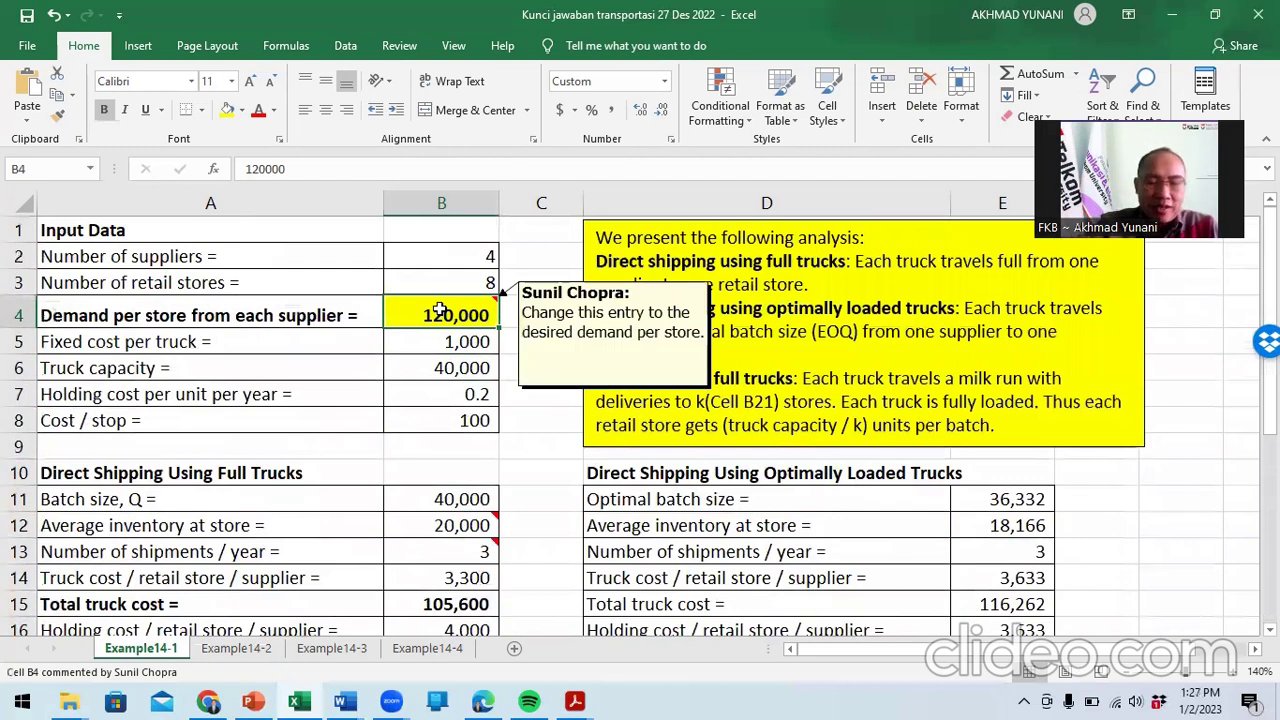
pyautogui.press('Delete')
pyautogui.write('800')
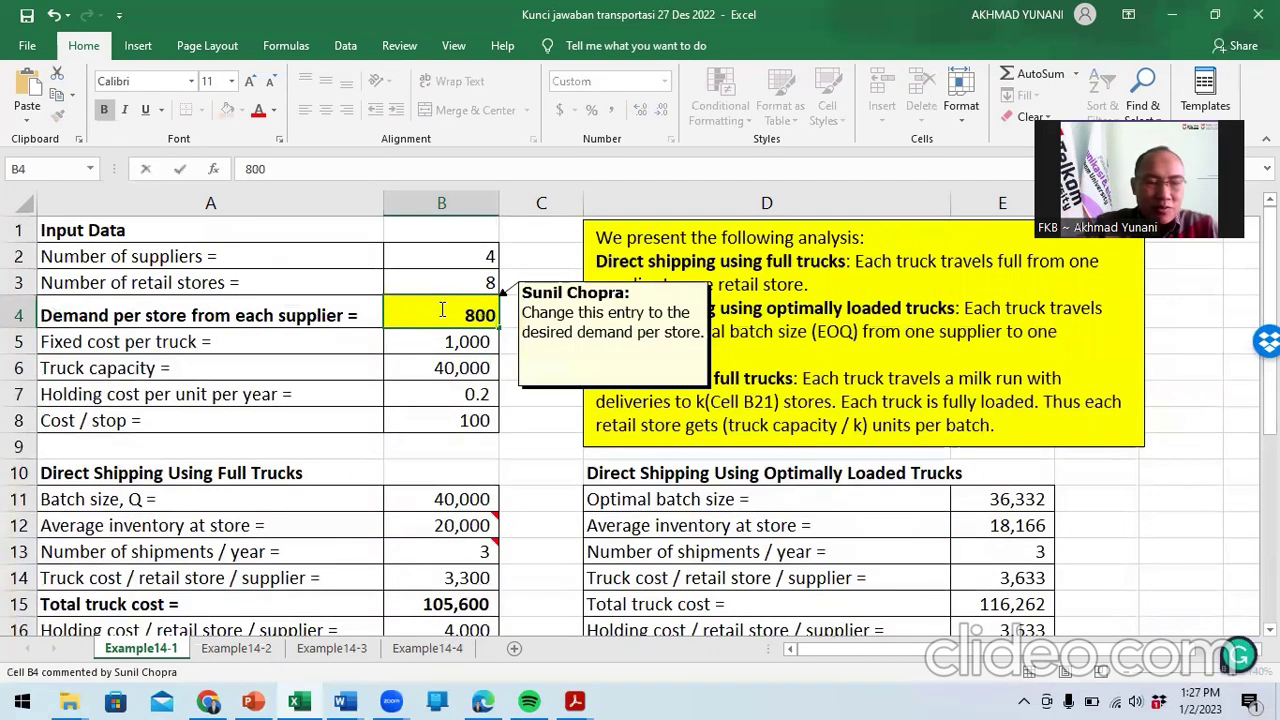
pyautogui.write('000')
pyautogui.press('Return')
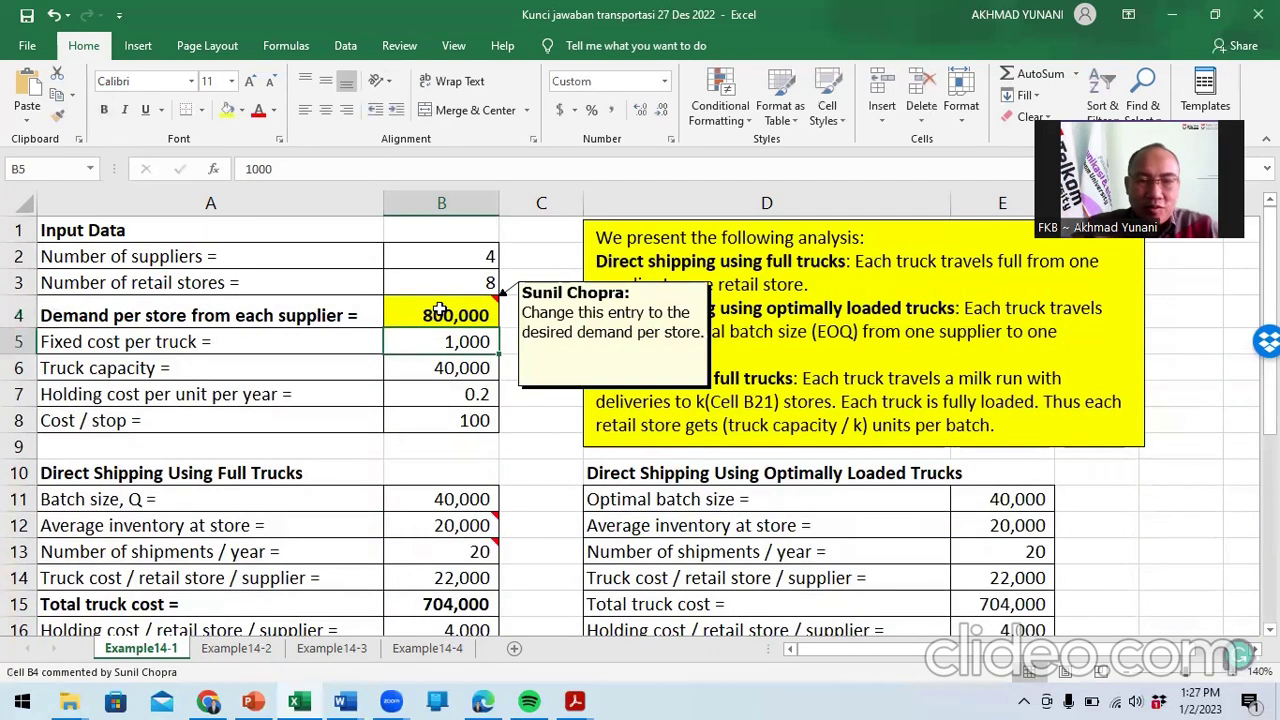
# - Compare the truck, holding and total costs of both direct shipping options with the milk run for the 800,000-unit scenario
pyautogui.scroll(-4, 445, 370)
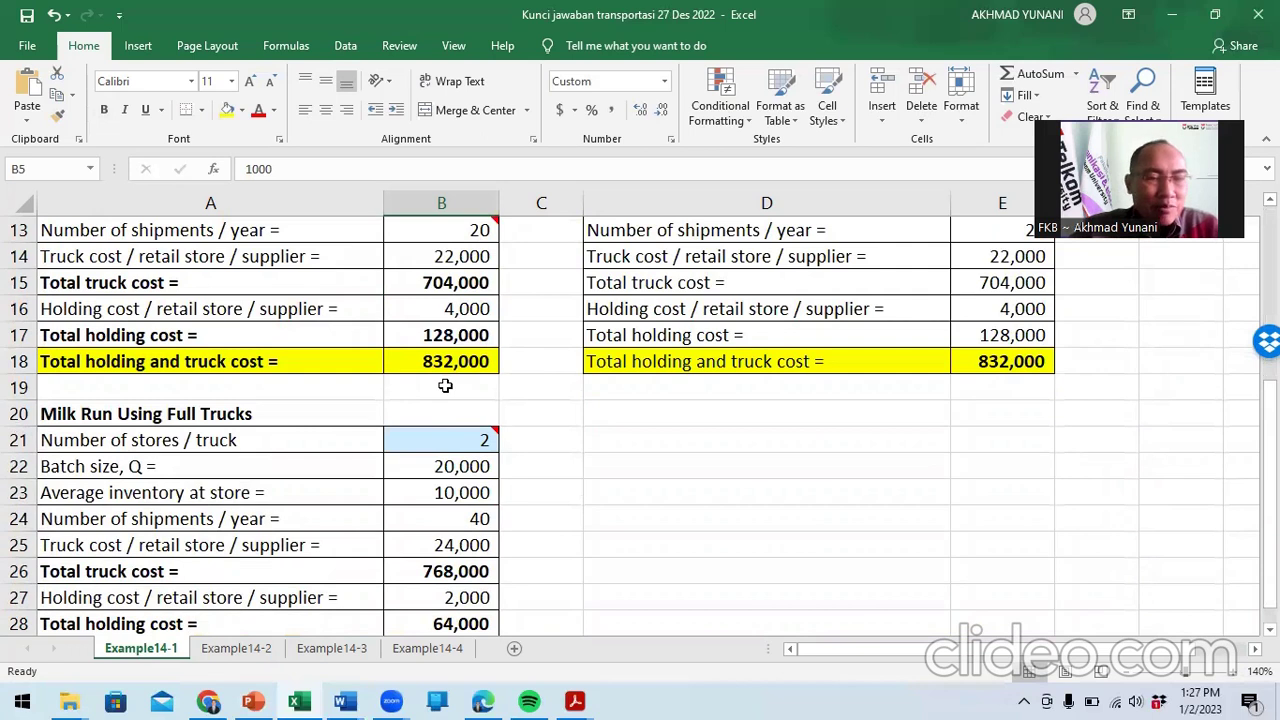
pyautogui.scroll(2, 445, 386)
pyautogui.moveTo(445, 386)
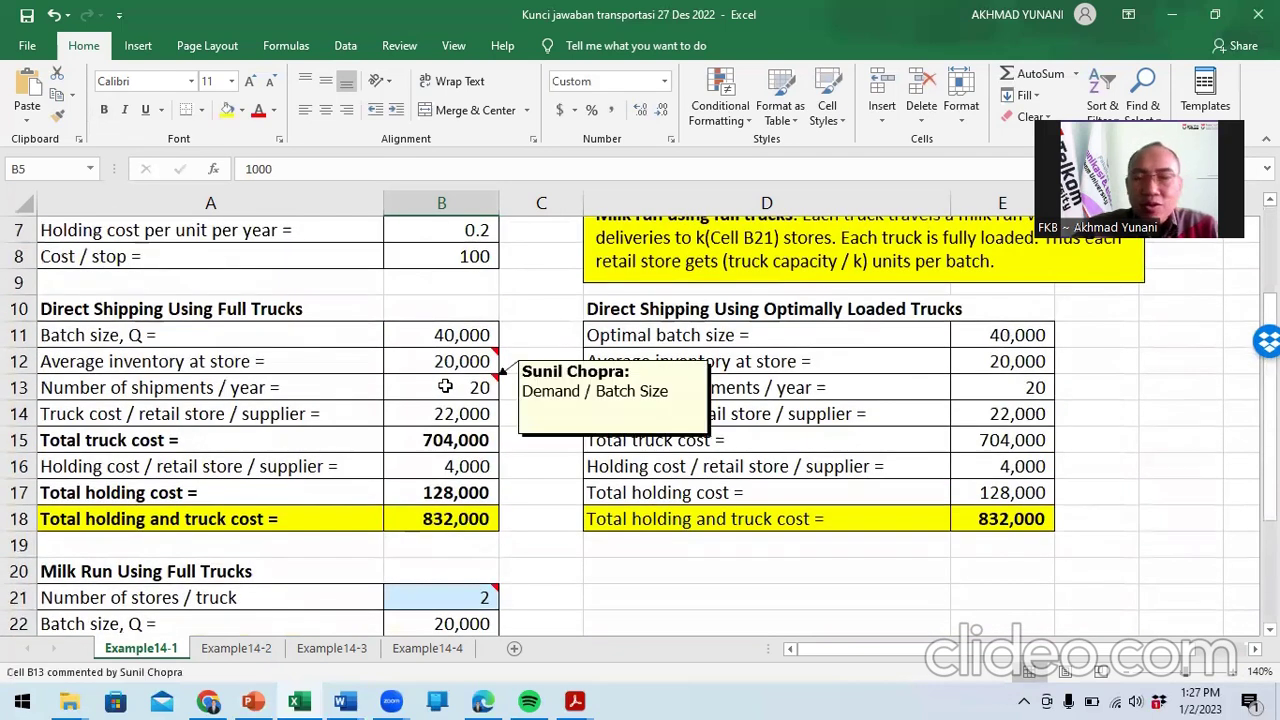
pyautogui.scroll(-3, 445, 386)
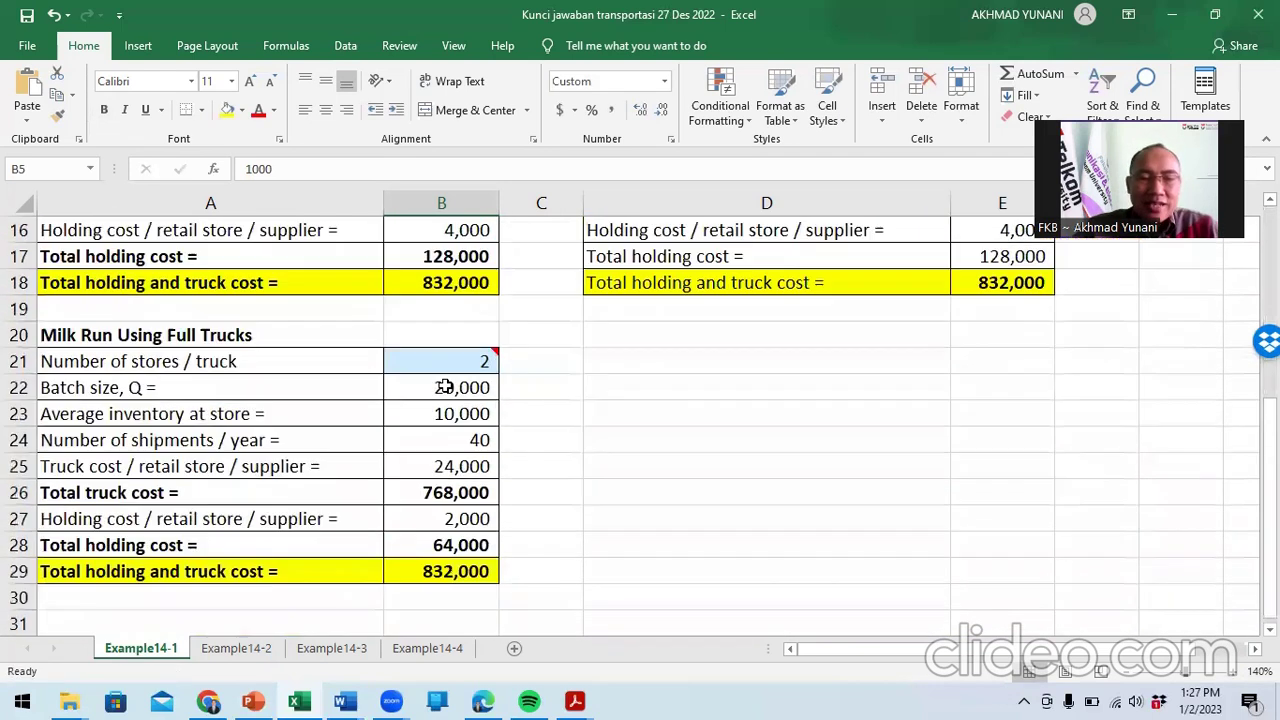
pyautogui.scroll(2, 445, 386)
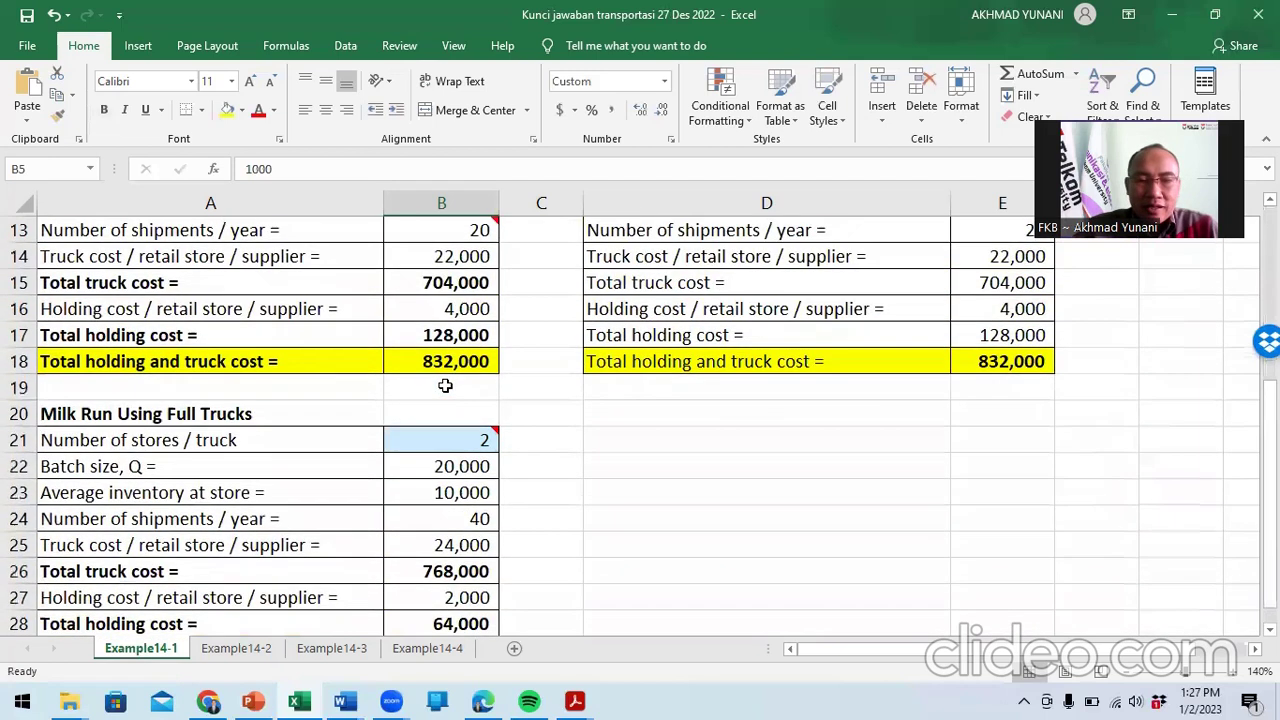
pyautogui.scroll(2, 447, 365)
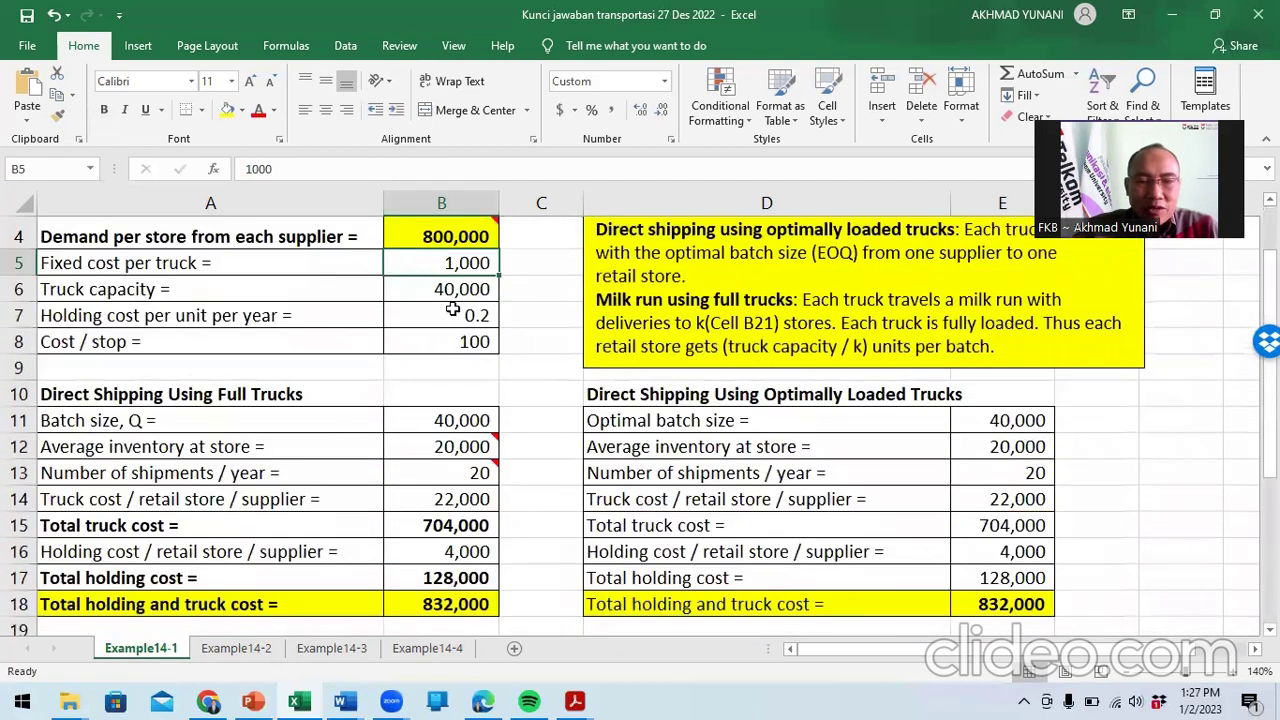
pyautogui.scroll(-2, 441, 425)
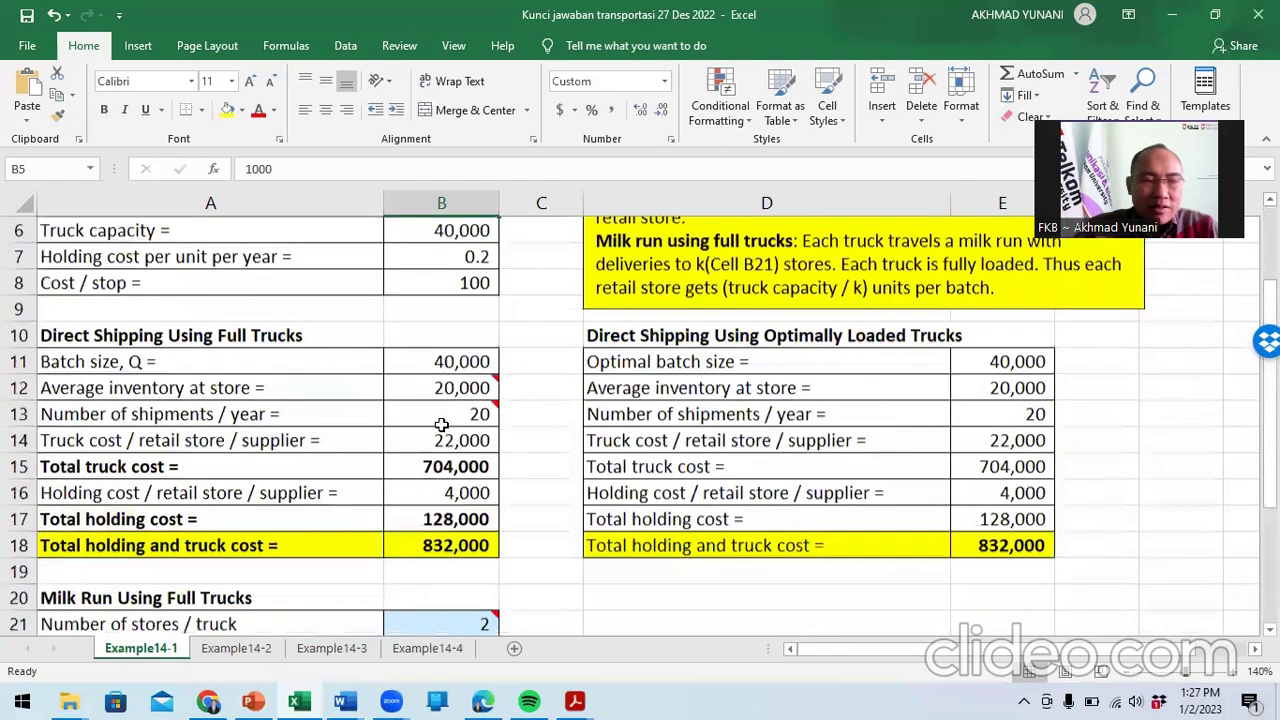
pyautogui.scroll(-3, 441, 425)
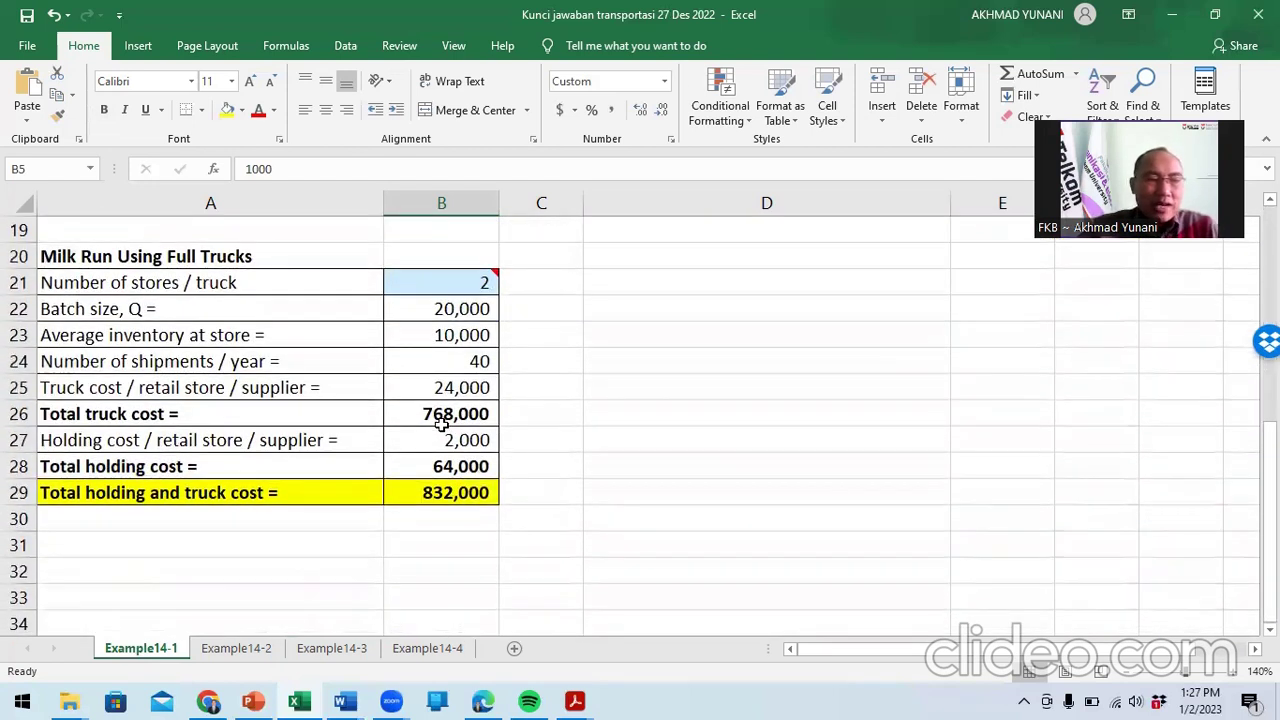
pyautogui.scroll(2, 441, 425)
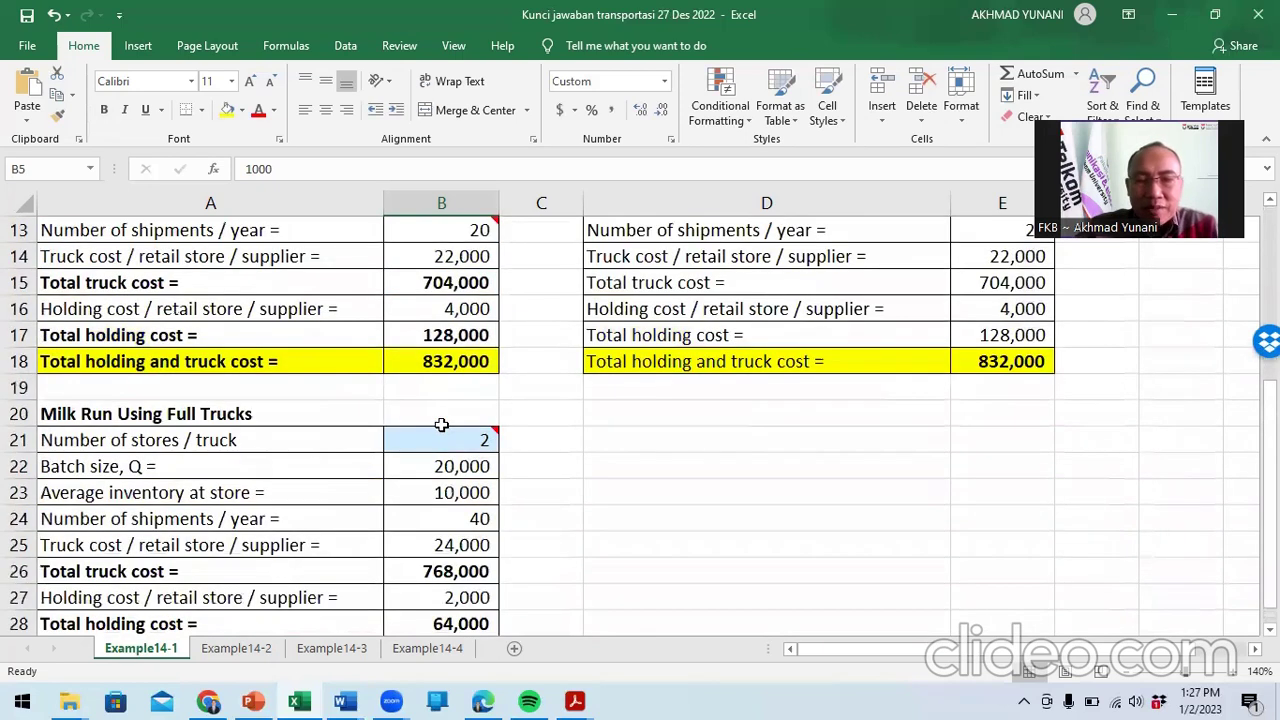
pyautogui.scroll(1, 441, 425)
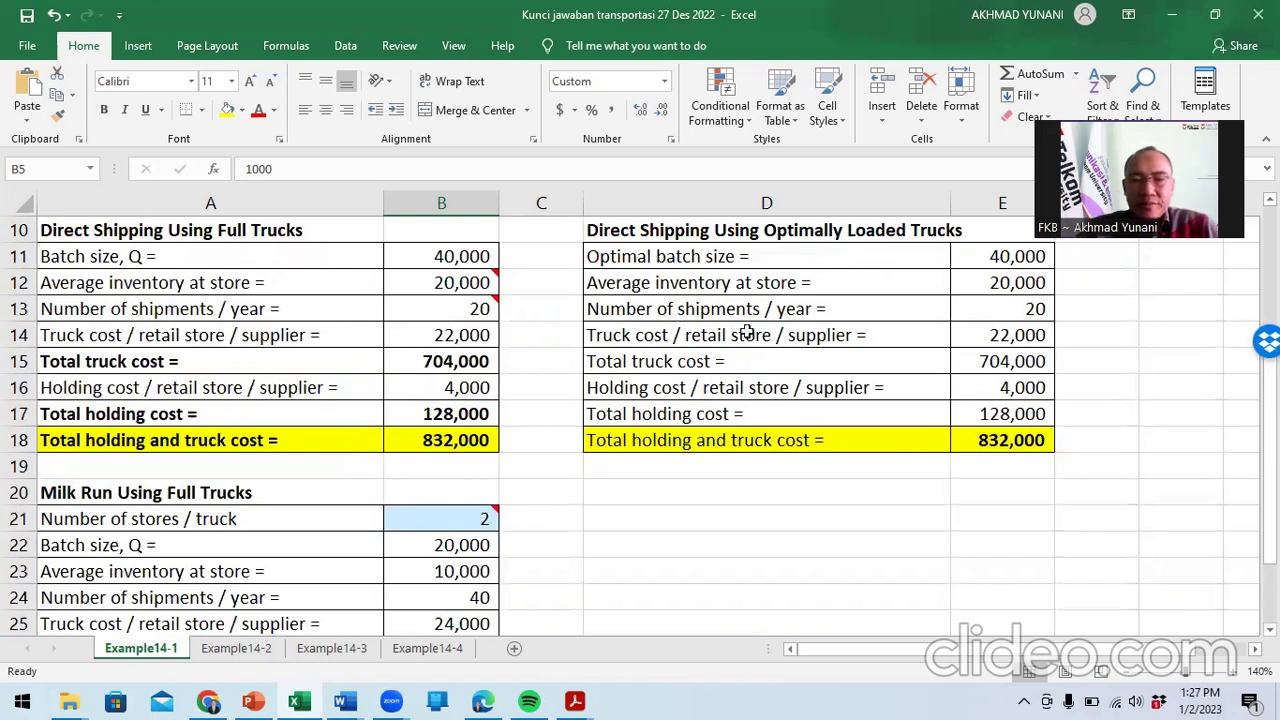
pyautogui.scroll(-3, 420, 362)
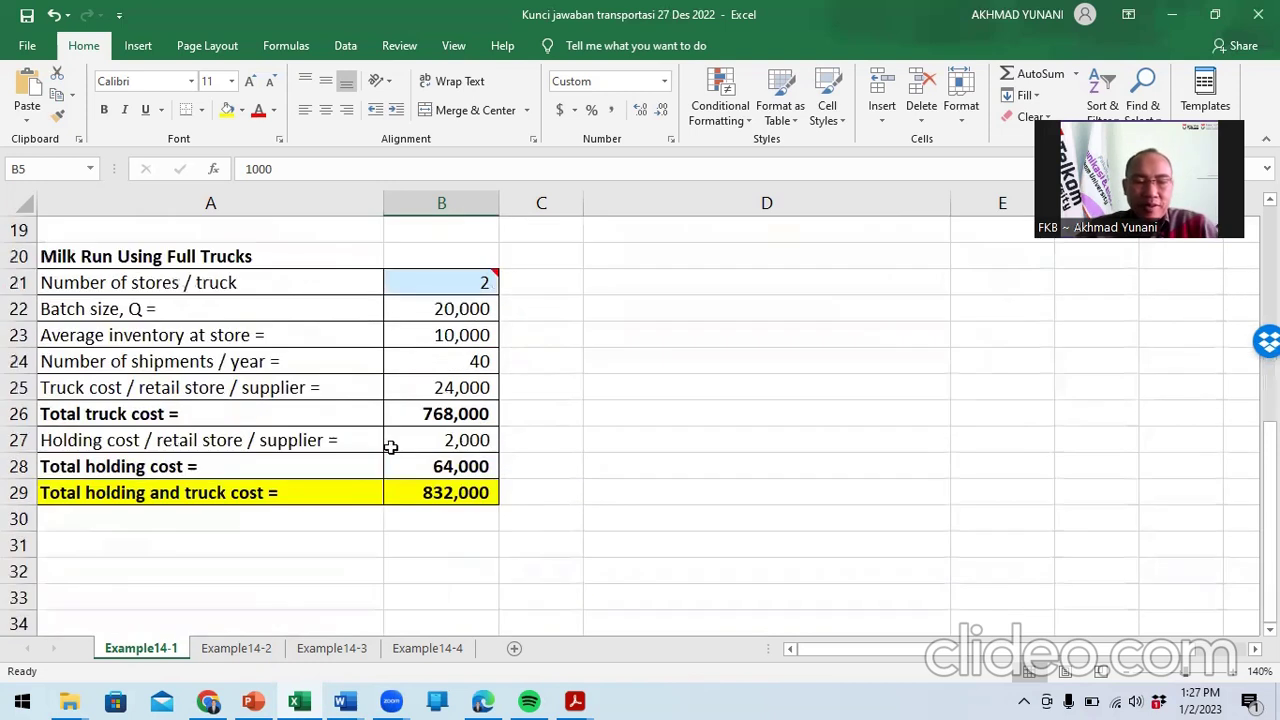
# - Switch to the PowerPoint lecture deck and go through the slides from 21 to the Trade-off dalam Transportation Design key point on slide 25
pyautogui.click(253, 700)
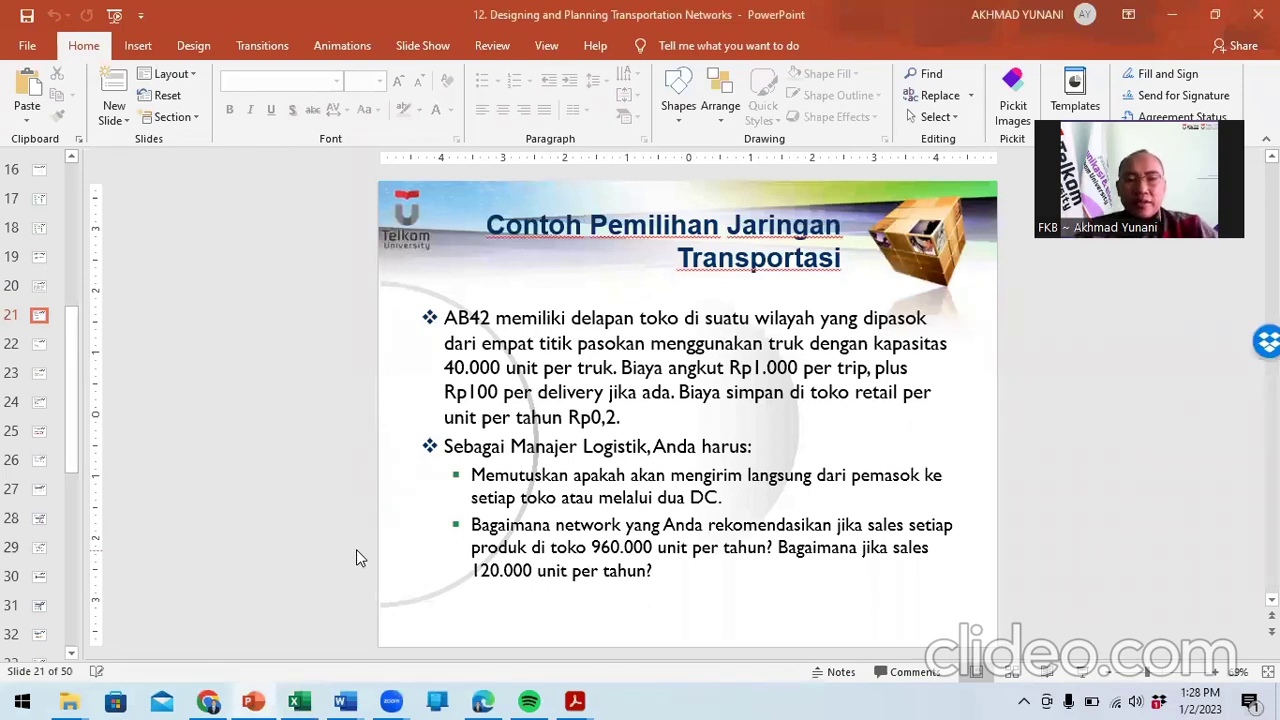
pyautogui.scroll(-1, 356, 558)
pyautogui.scroll(-1, 356, 558)
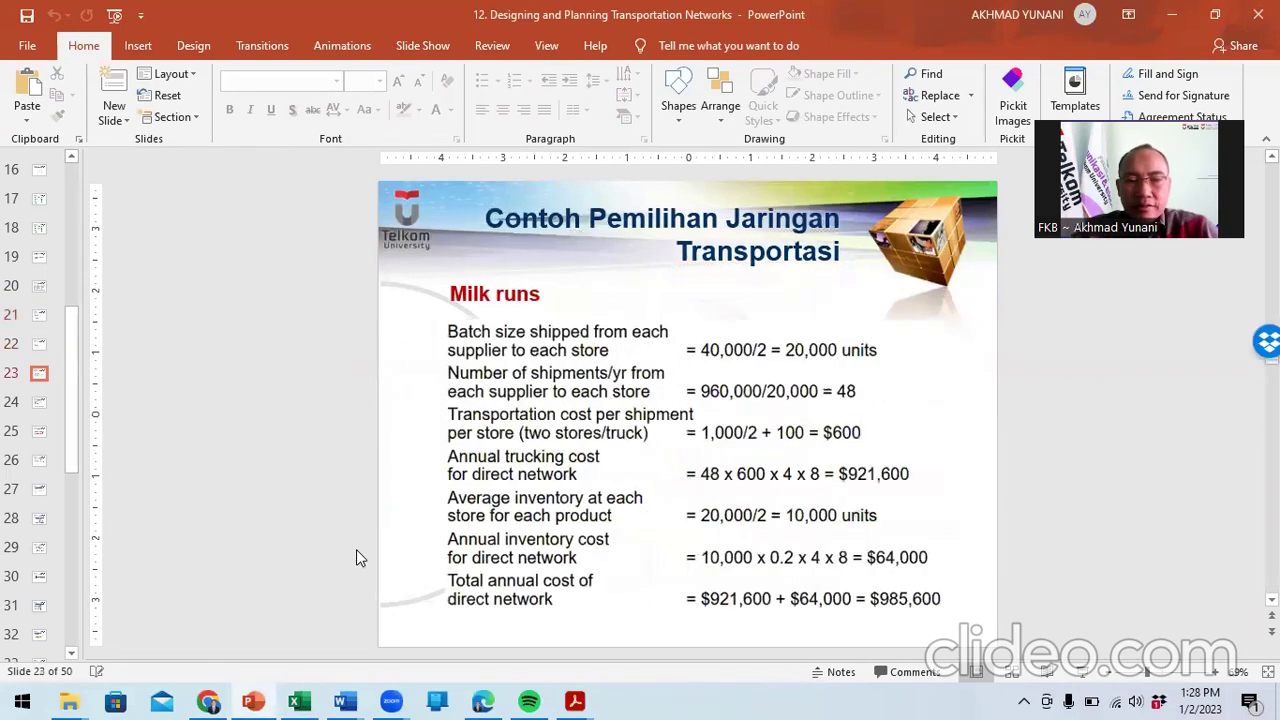
pyautogui.scroll(-1, 357, 552)
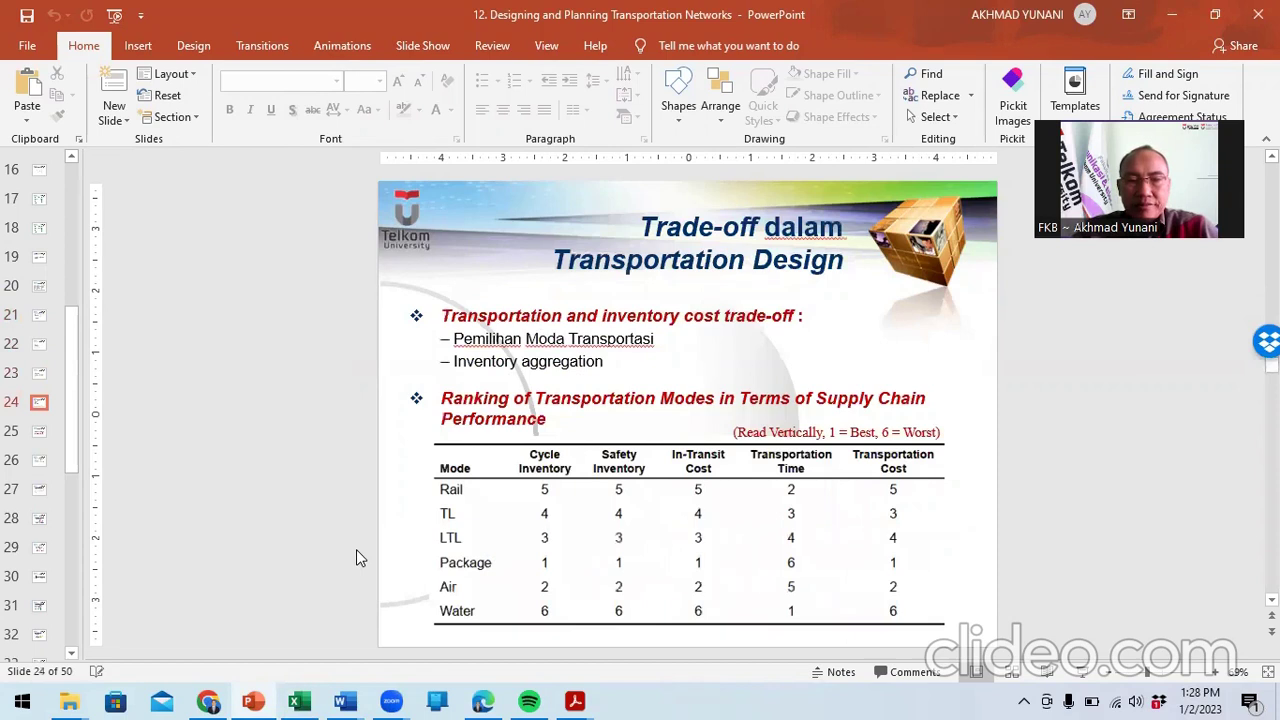
pyautogui.scroll(-1, 356, 558)
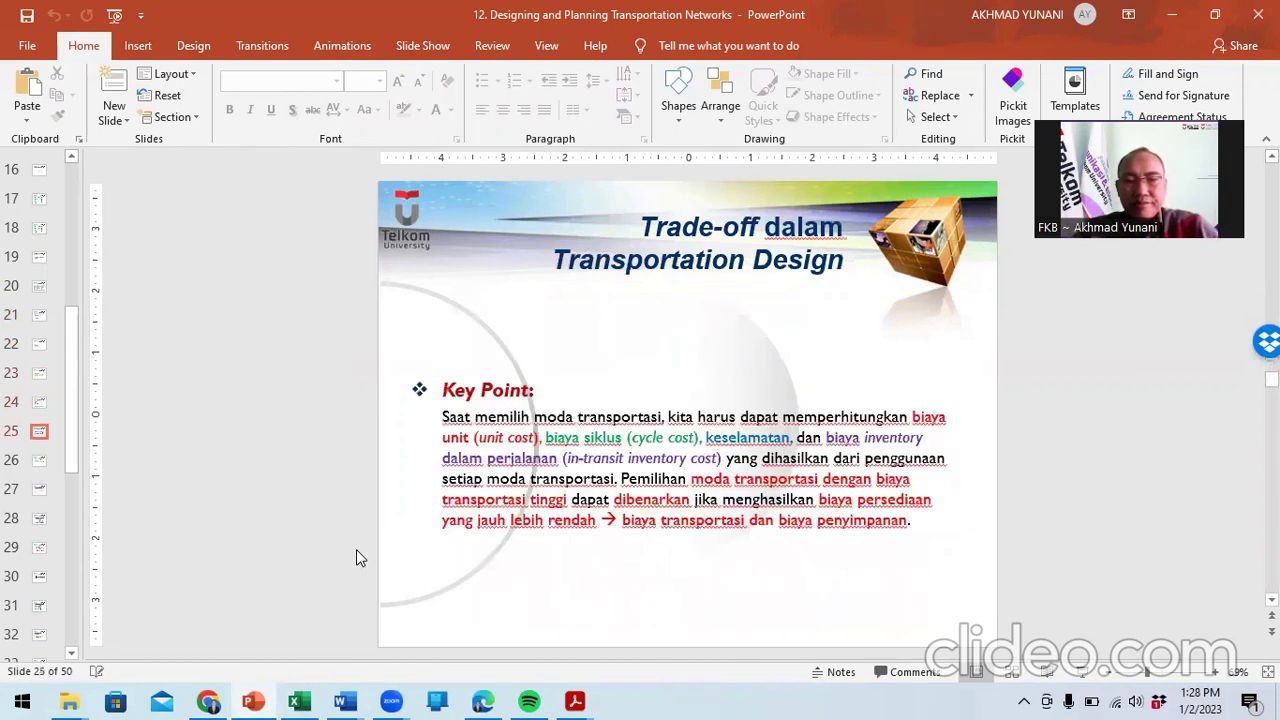